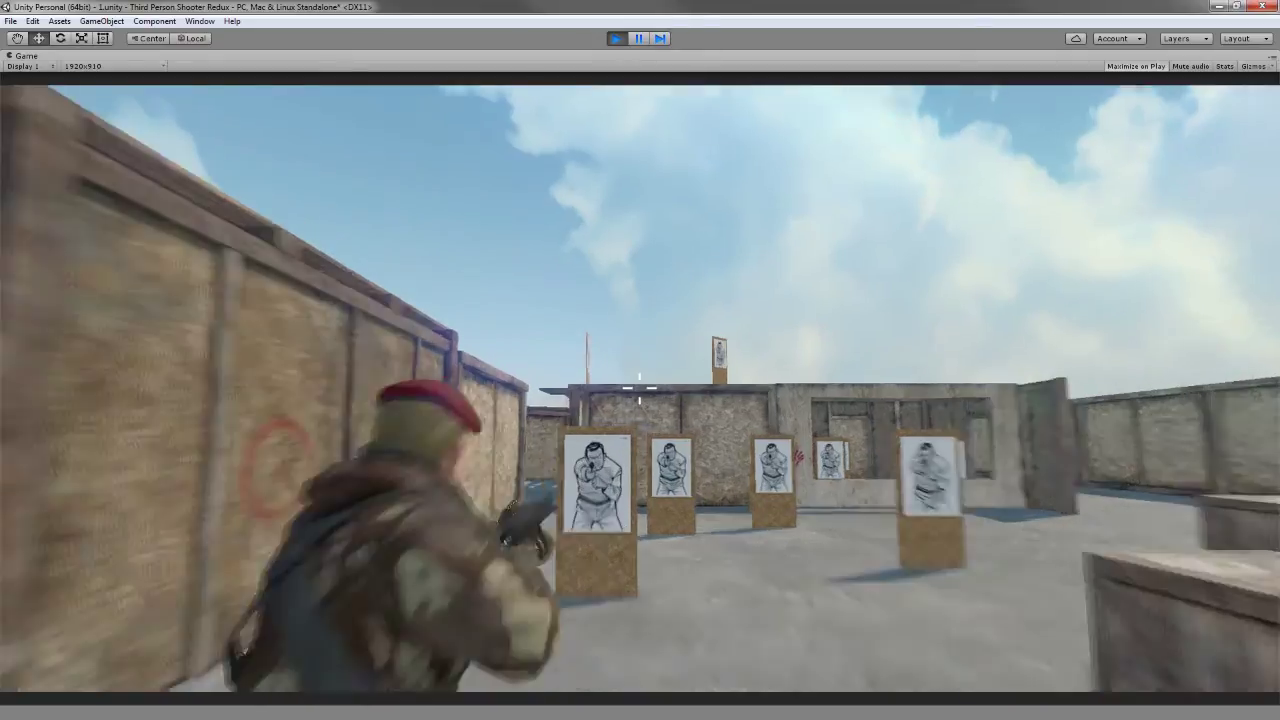
# Step: Aim the camera over the firing-range targets and up toward the sky, then exit play mode
pyautogui.moveTo(640, 388); pyautogui.dragTo(640, 388, button='right')
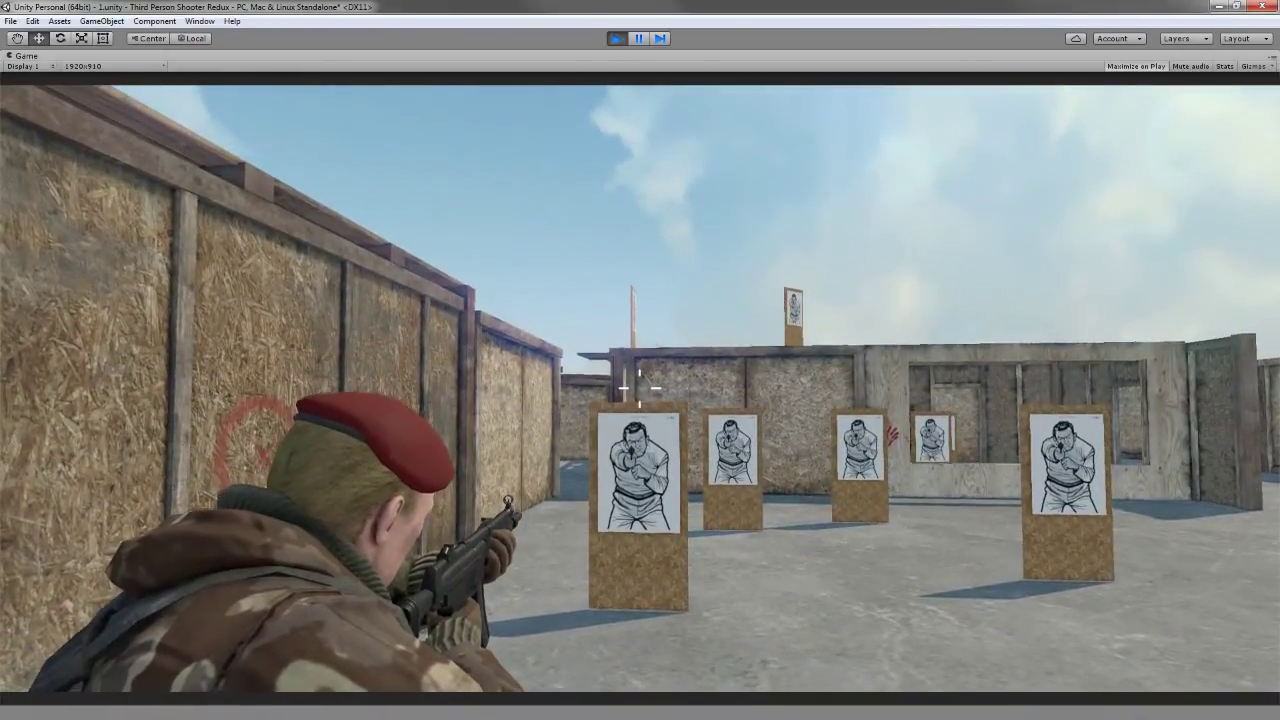
pyautogui.moveTo(640, 388); pyautogui.dragTo(640, 388, button='right')
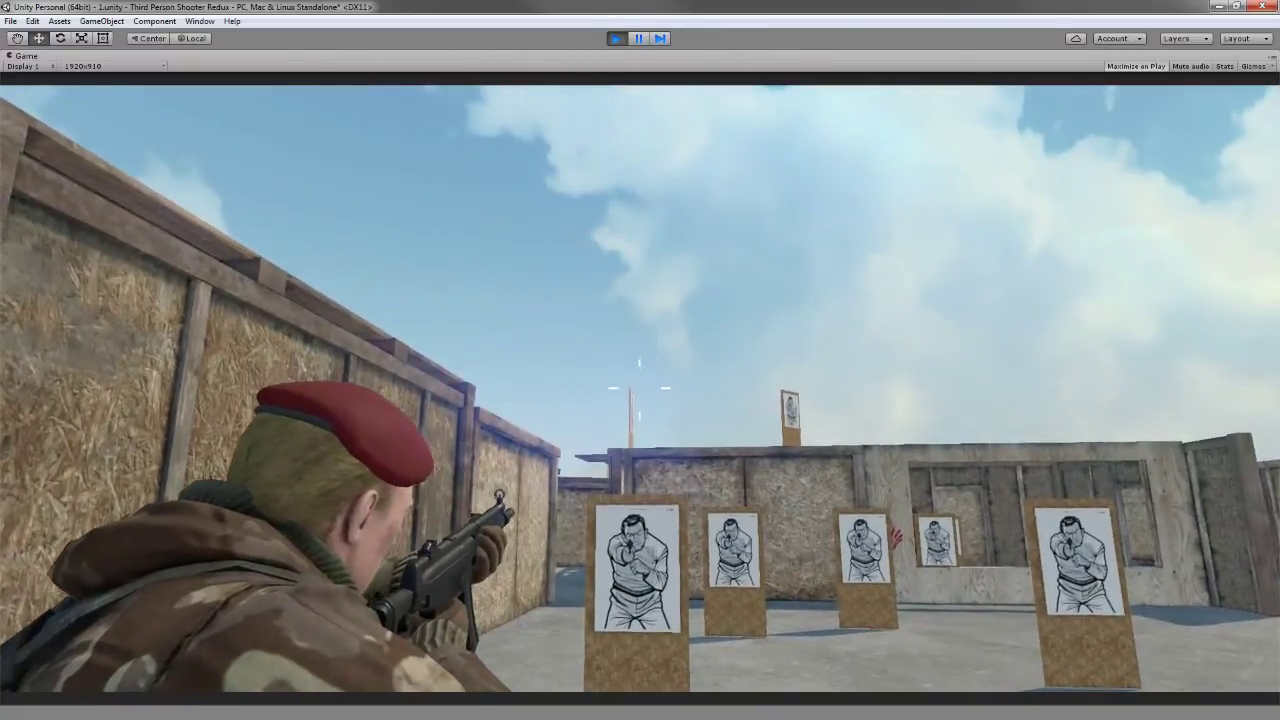
pyautogui.moveTo(640, 388); pyautogui.dragTo(640, 388, button='right')
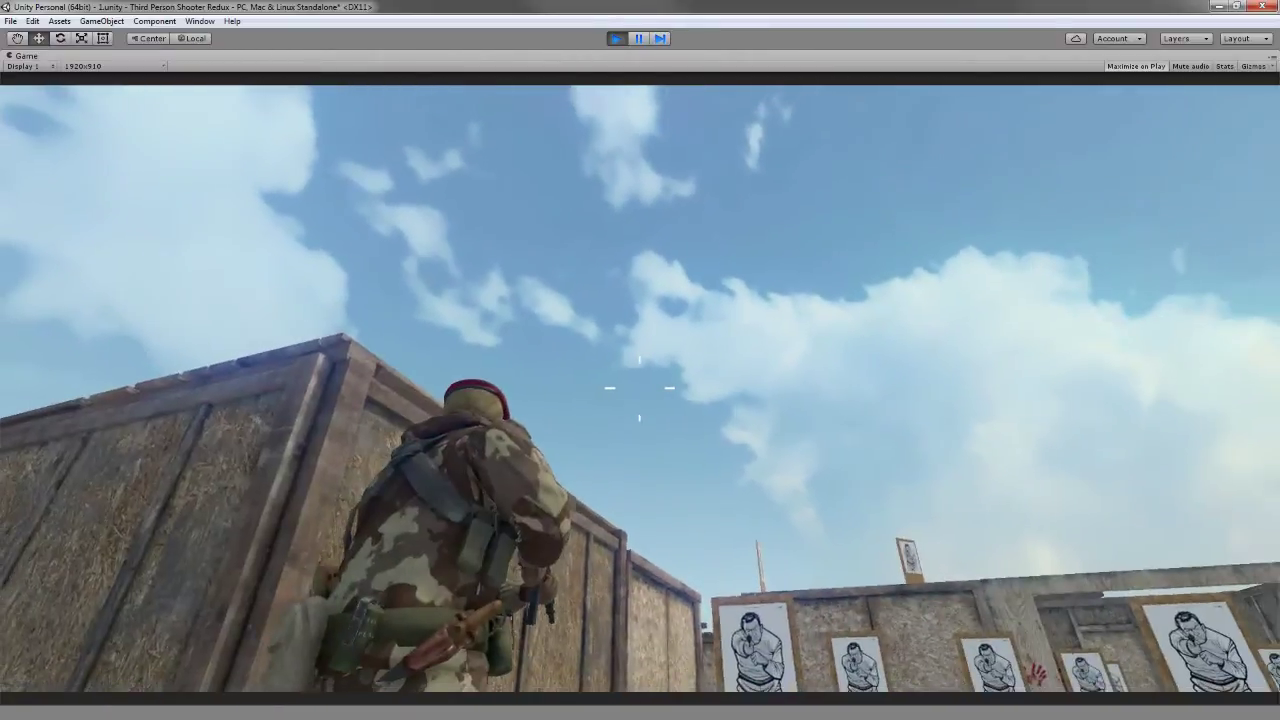
pyautogui.hotkey('ctrl', 'p')
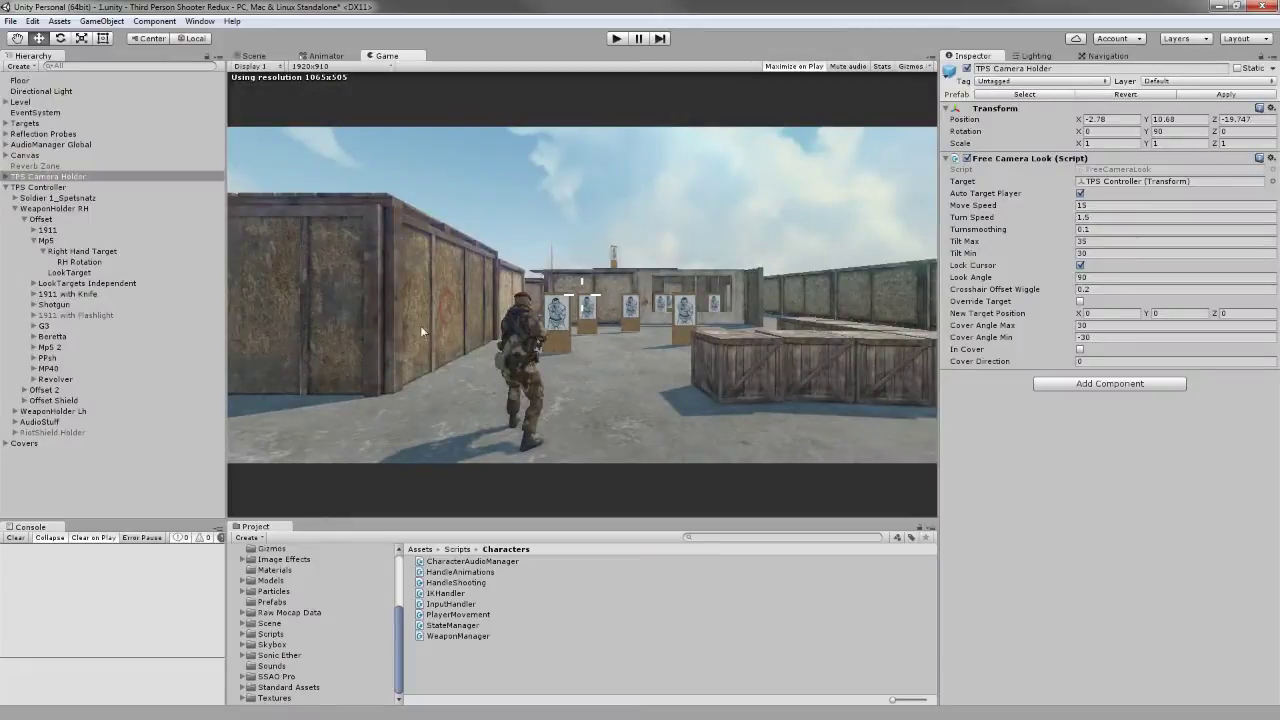
# Step: Open the IKHandler script in Visual Studio with the editor window maximized
pyautogui.doubleClick(459, 595)
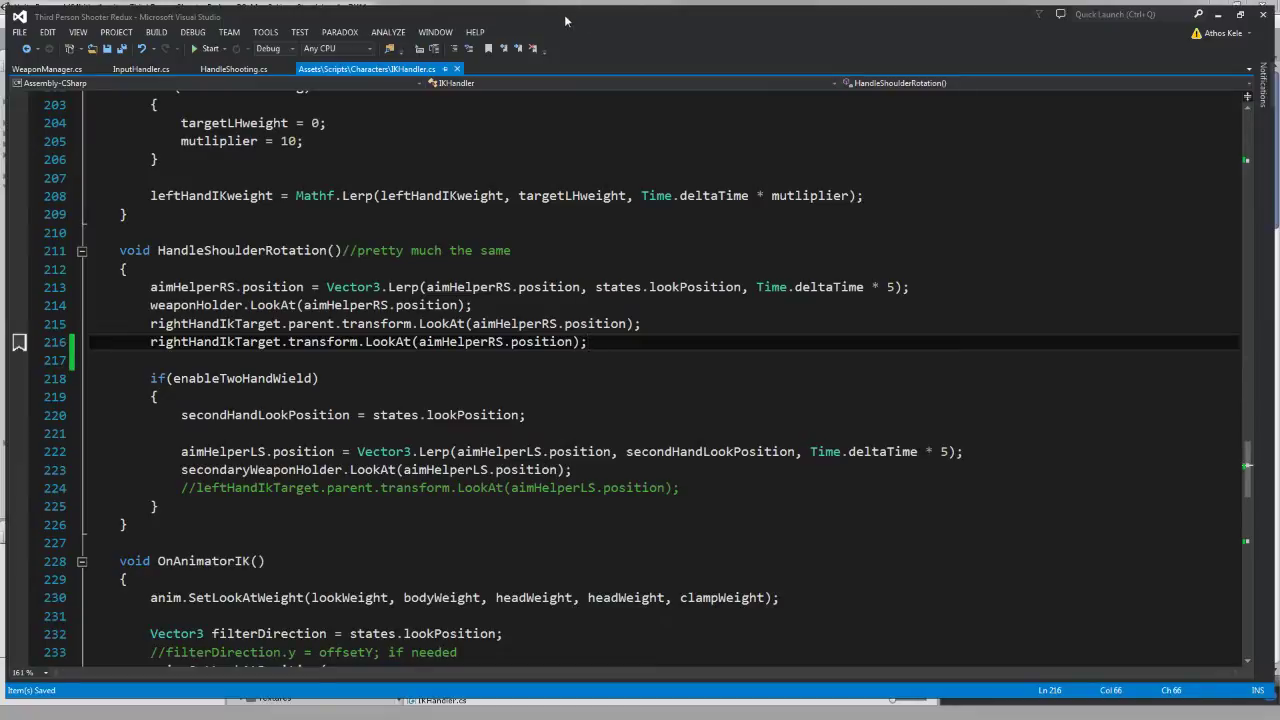
pyautogui.doubleClick(565, 20)
pyautogui.doubleClick(619, 90)
pyautogui.keyDown('ctrl'); pyautogui.scroll(2, 640, 400); pyautogui.keyUp('ctrl')
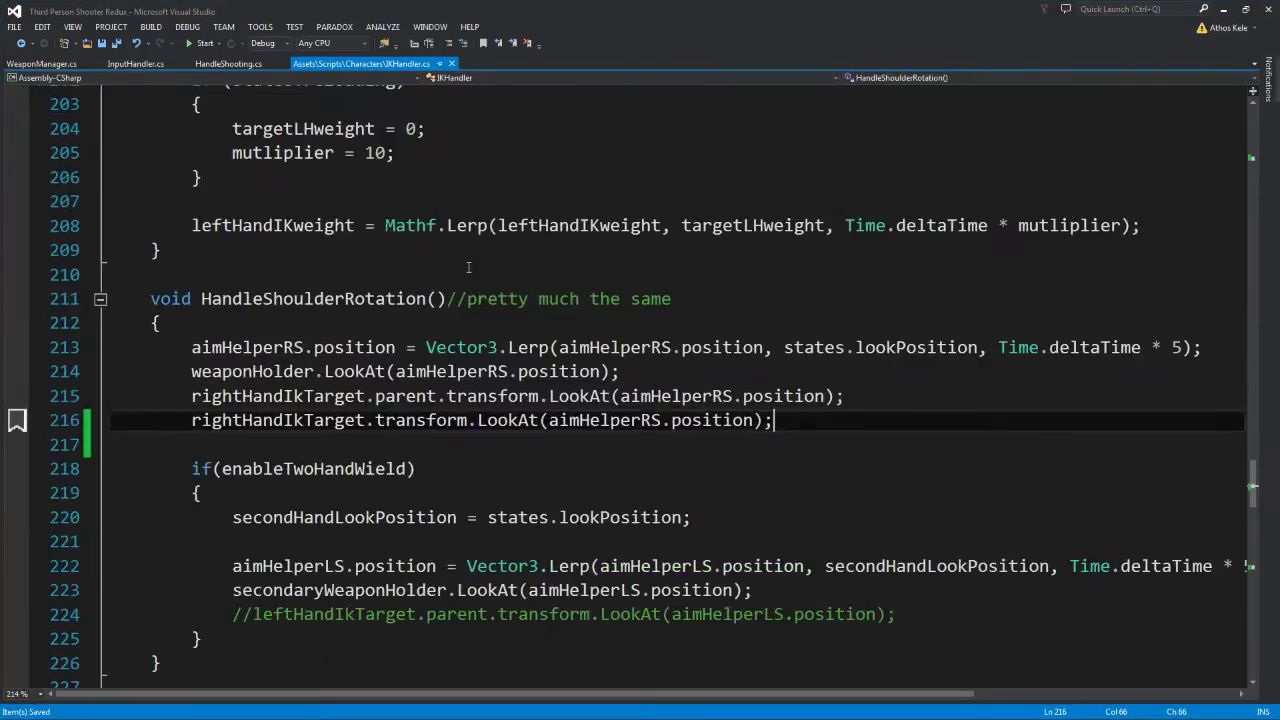
pyautogui.keyDown('ctrl'); pyautogui.scroll(3, 640, 400); pyautogui.keyUp('ctrl')
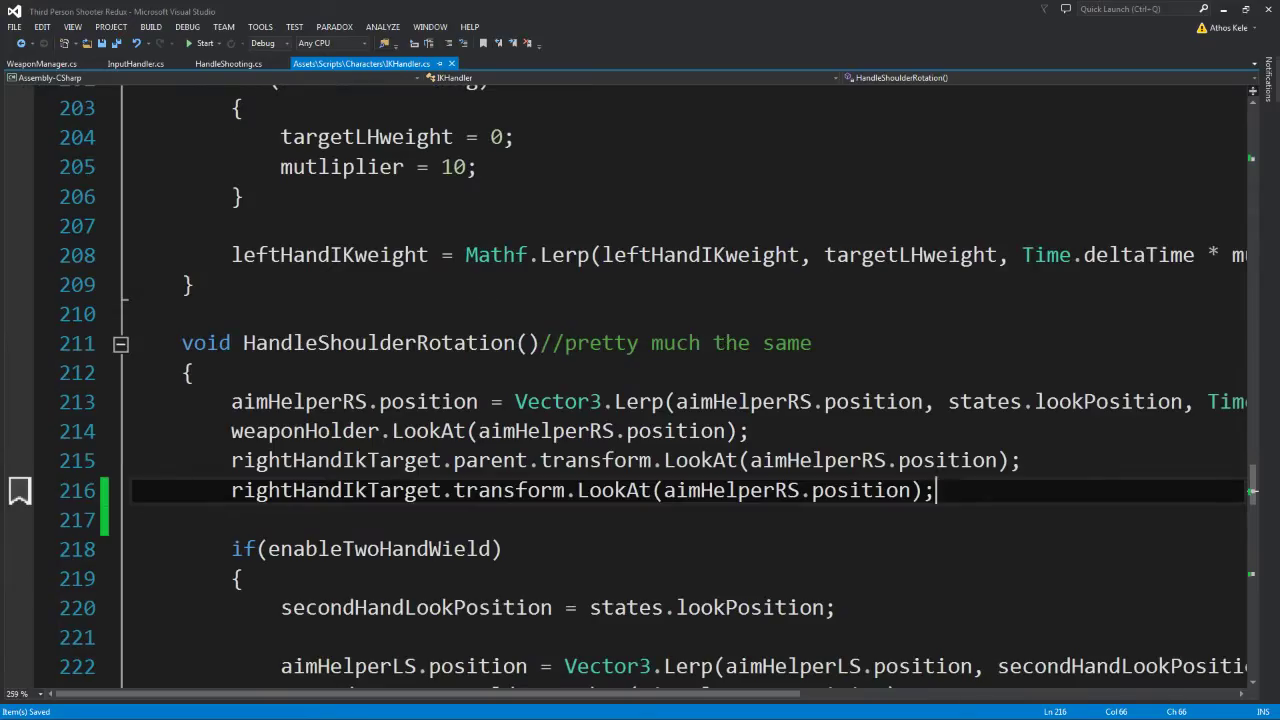
# Step: Jump to the bookmark and select the rightHandIKRotation field on line 27, below rightHandIkTarget
pyautogui.hotkey('ctrl', '-')
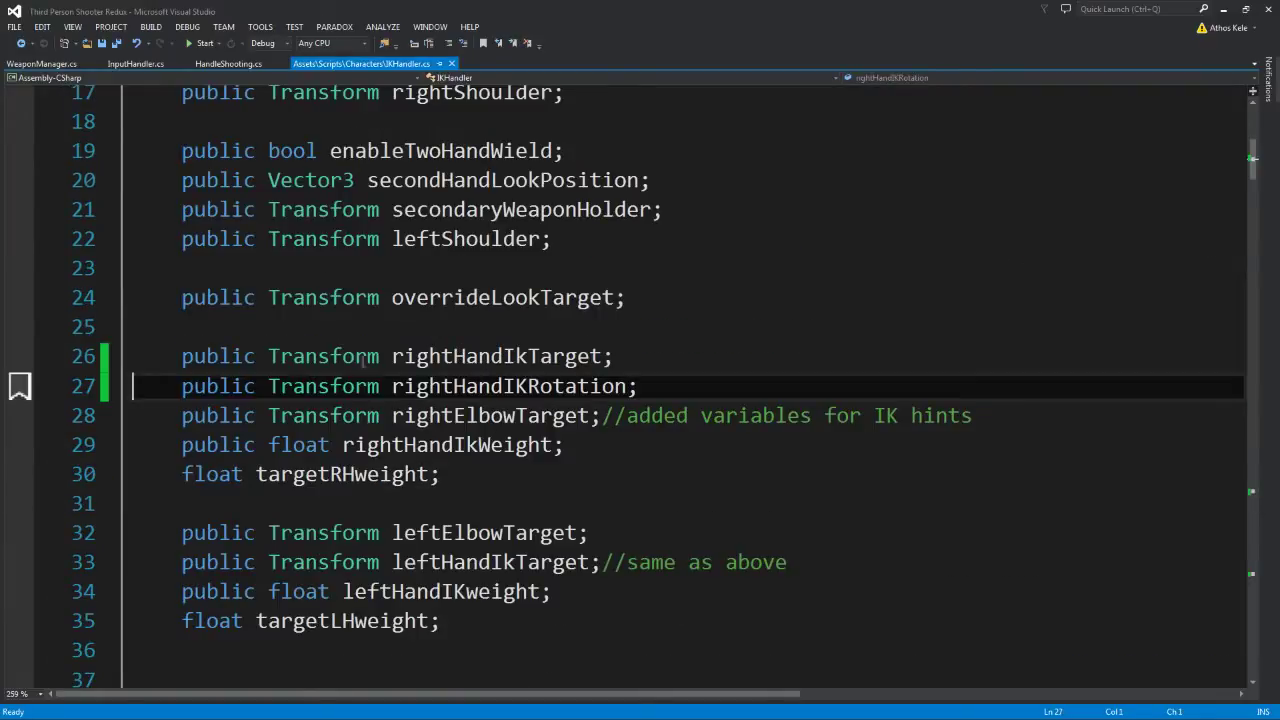
pyautogui.moveTo(381, 357); pyautogui.dragTo(732, 363)
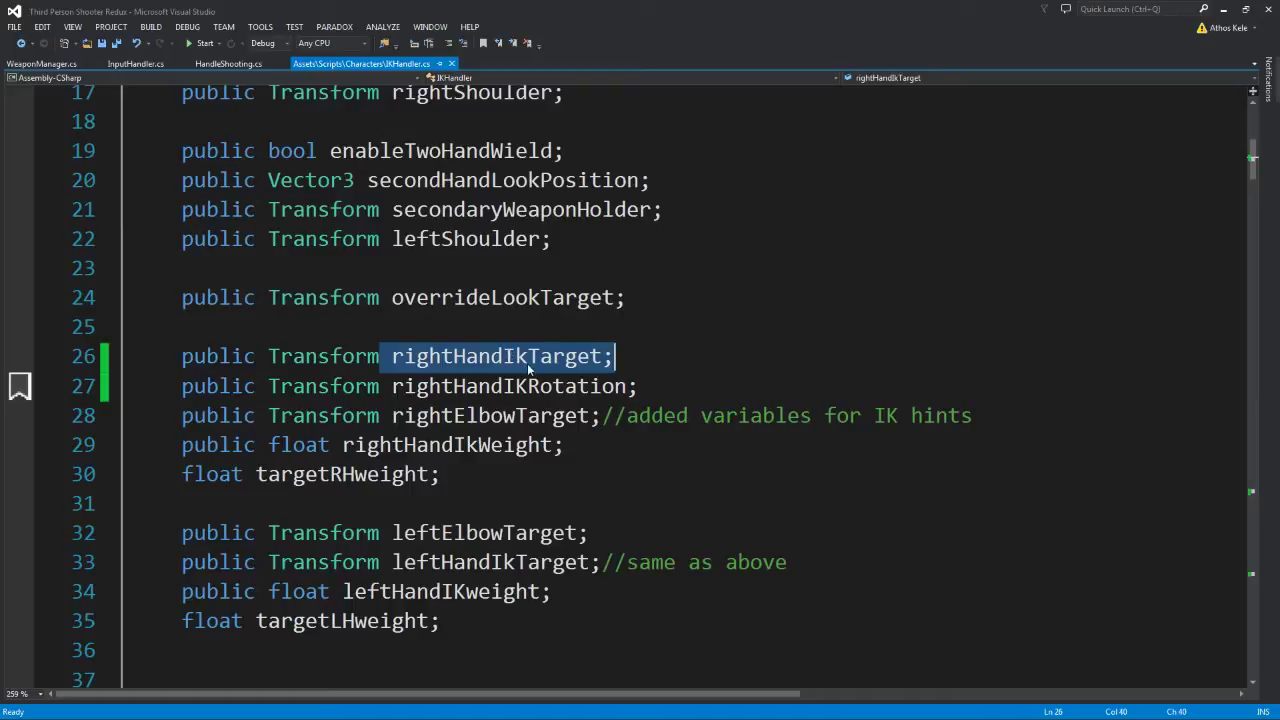
pyautogui.moveTo(392, 386); pyautogui.dragTo(642, 386)
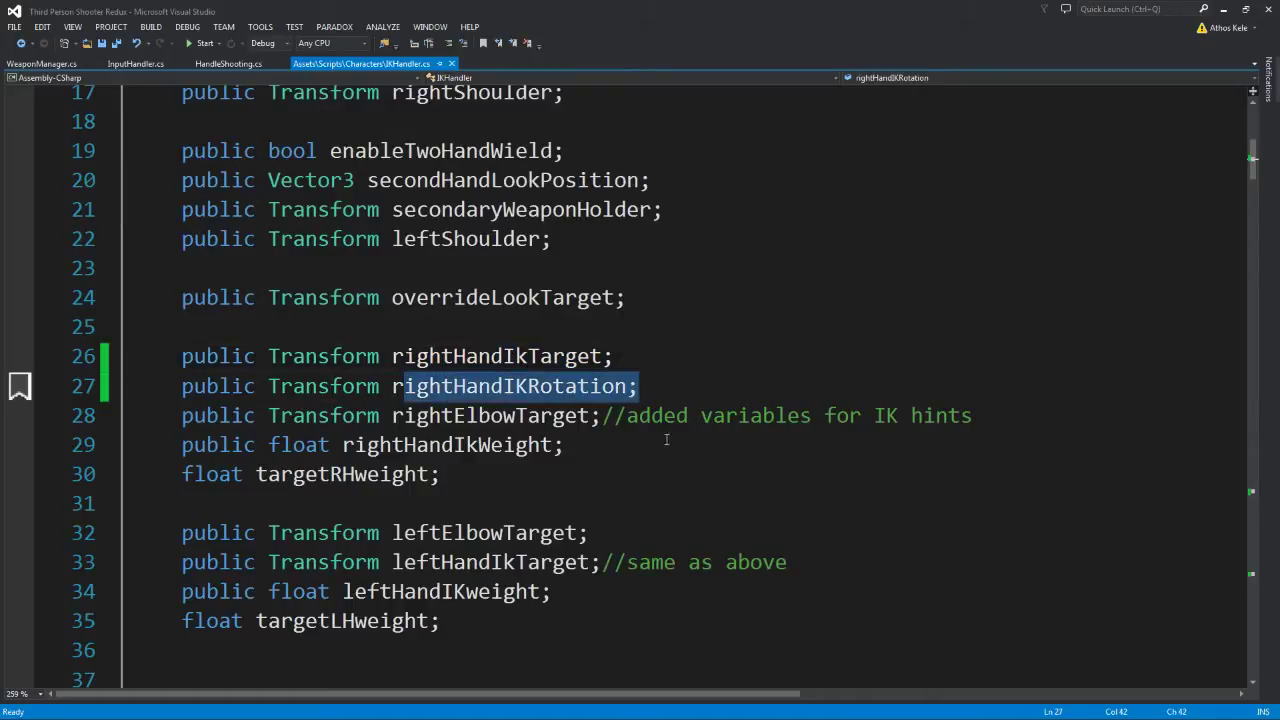
pyautogui.click(403, 386)
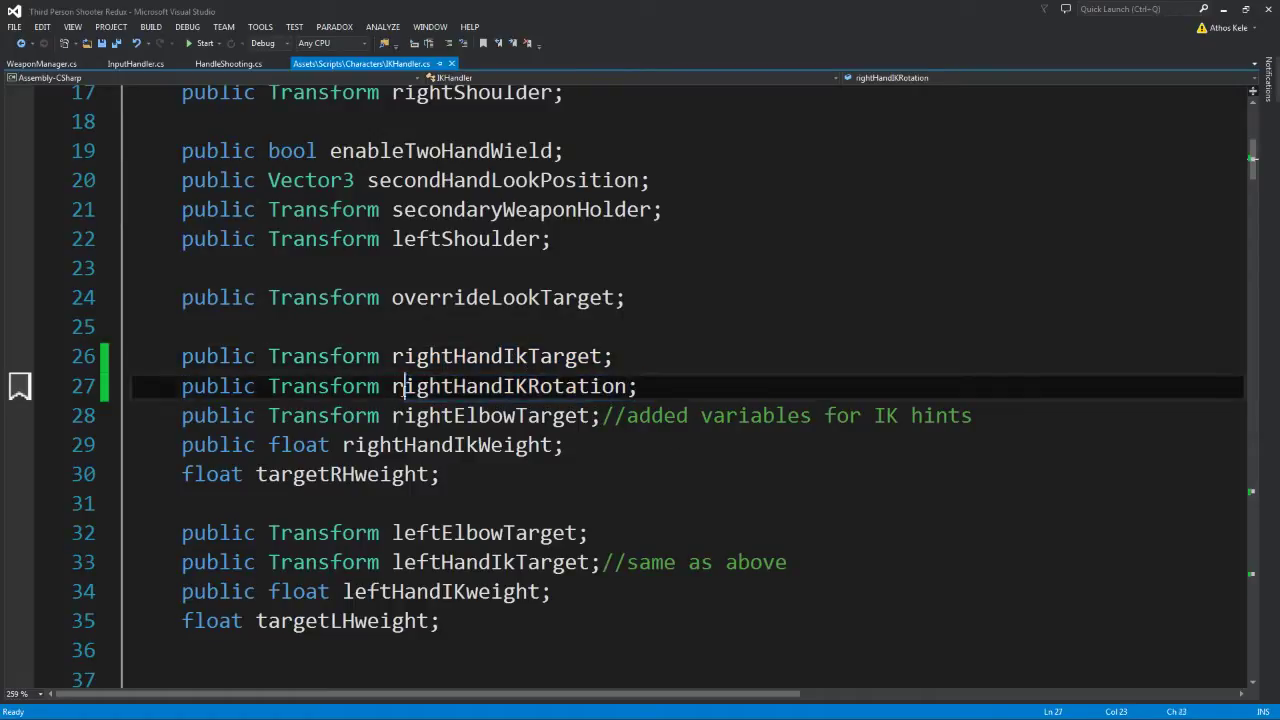
pyautogui.doubleClick(405, 386)
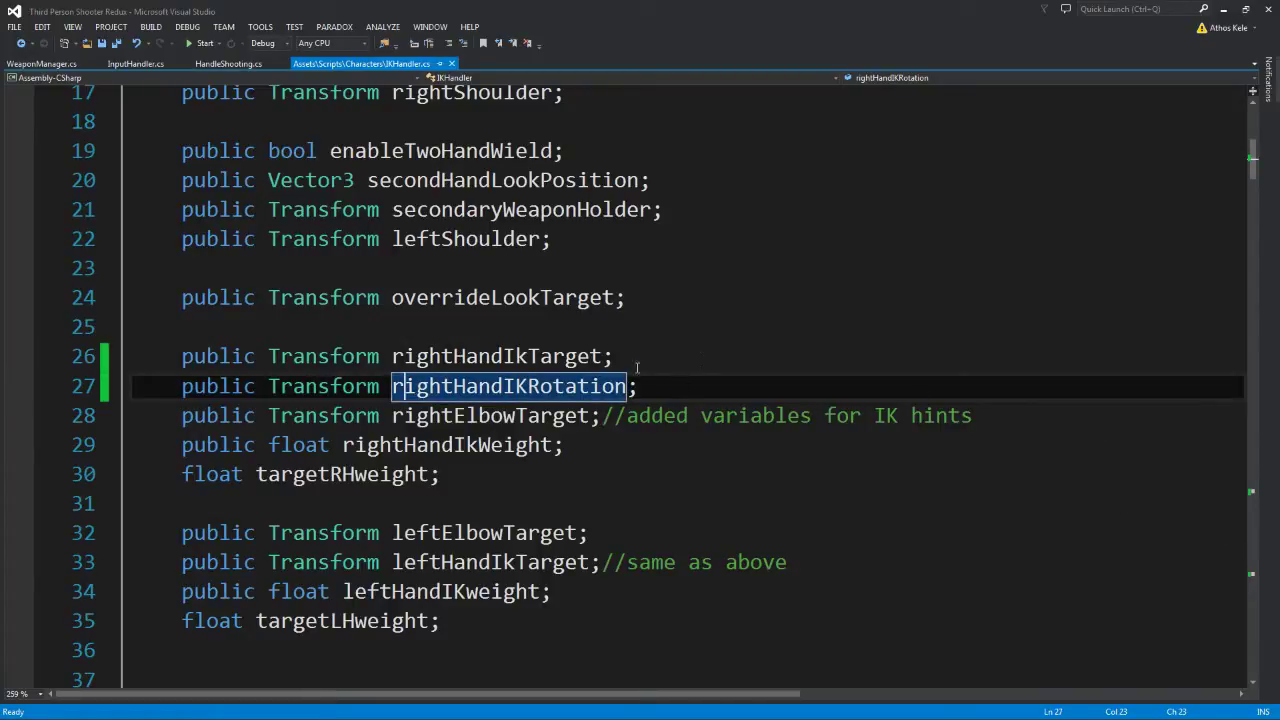
pyautogui.scroll(-5, 637, 367)
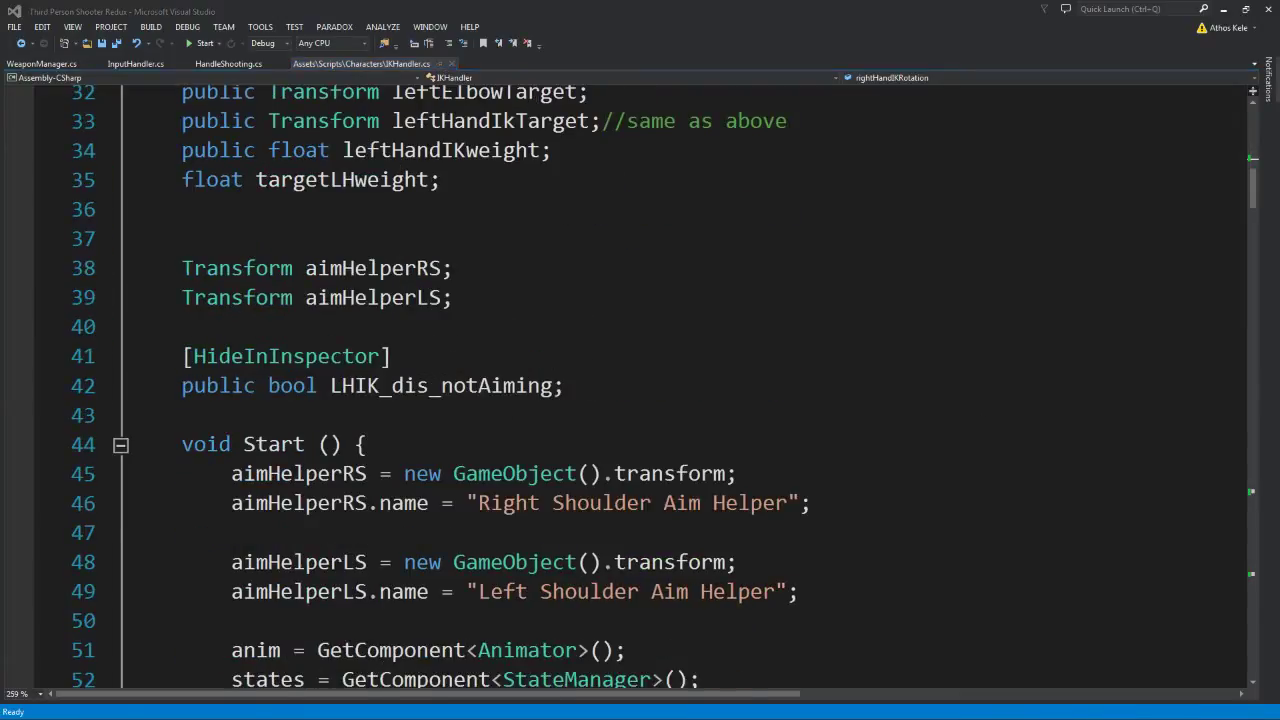
# Step: Jump to the bookmarked line 259 in OnAnimatorIK and scroll around the hand-IK code
pyautogui.hotkey('ctrl', 'k')
pyautogui.hotkey('ctrl', 'n')
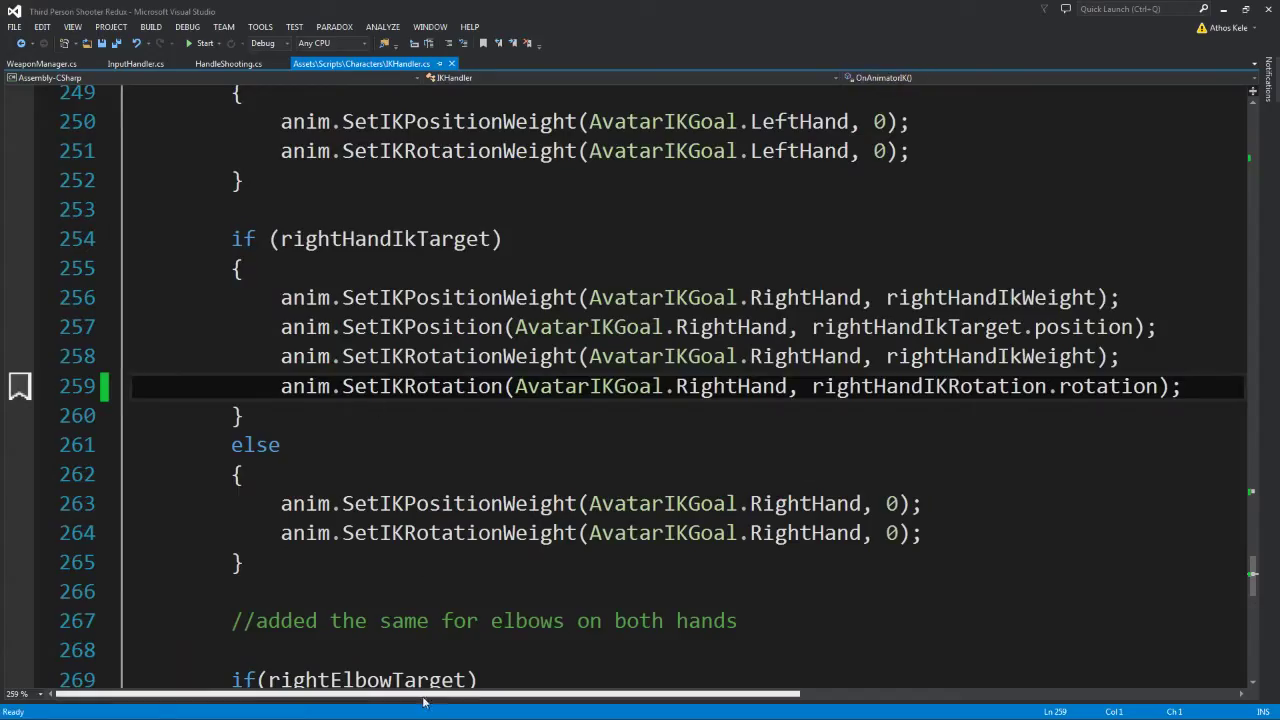
pyautogui.hscroll(1, 413, 690)
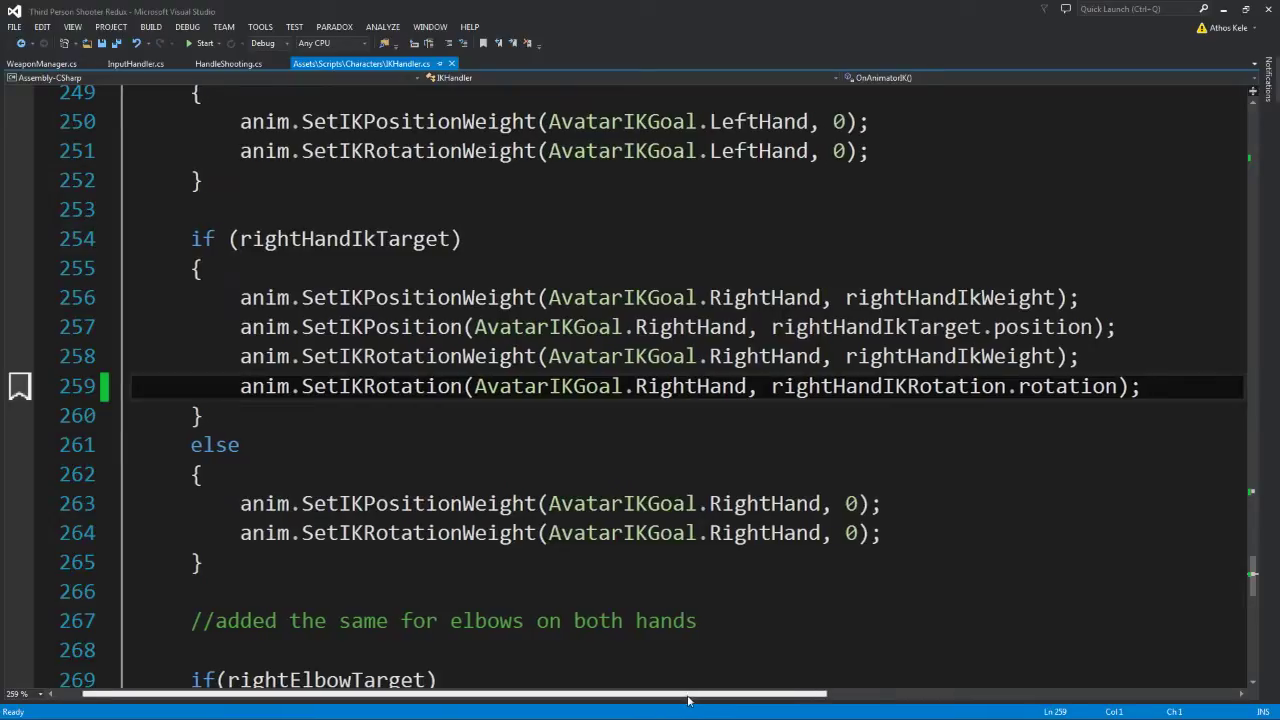
pyautogui.hscroll(1, 657, 707)
pyautogui.scroll(3, 469, 402)
pyautogui.scroll(2, 291, 337)
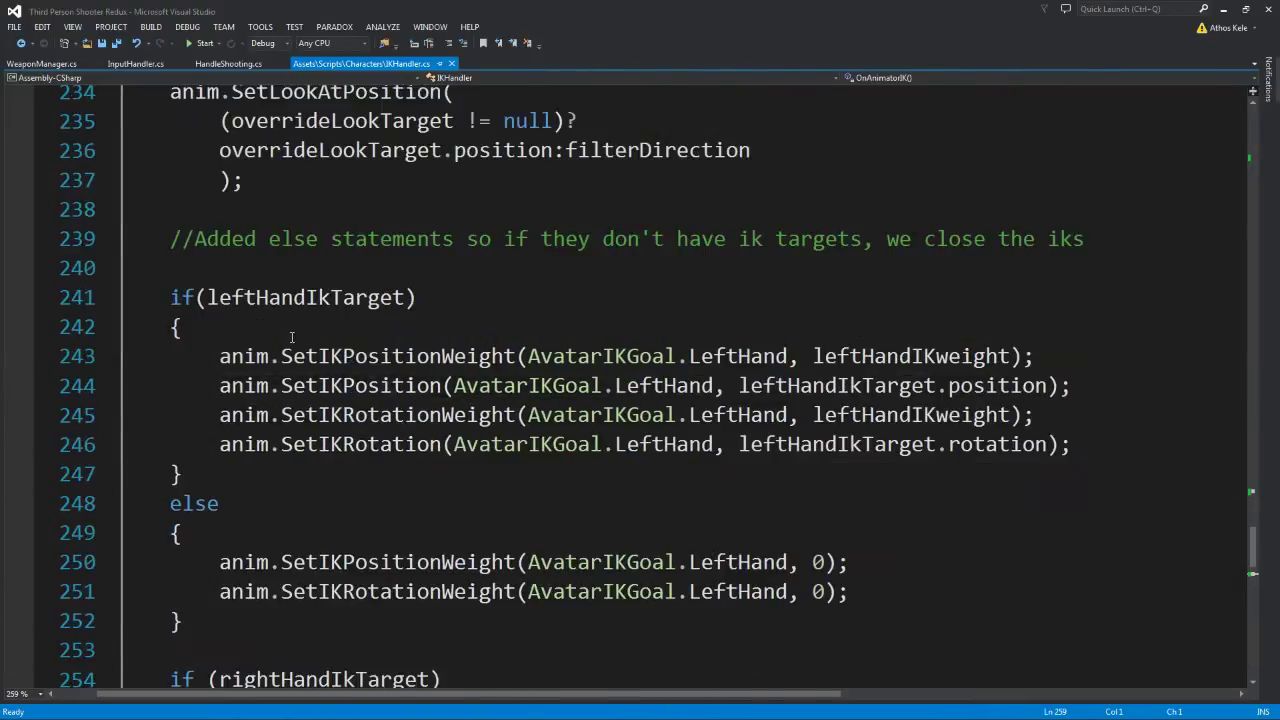
pyautogui.keyDown('ctrl'); pyautogui.scroll(-2, 391, 319); pyautogui.keyUp('ctrl')
pyautogui.scroll(2, 300, 280)
pyautogui.scroll(2, 193, 232)
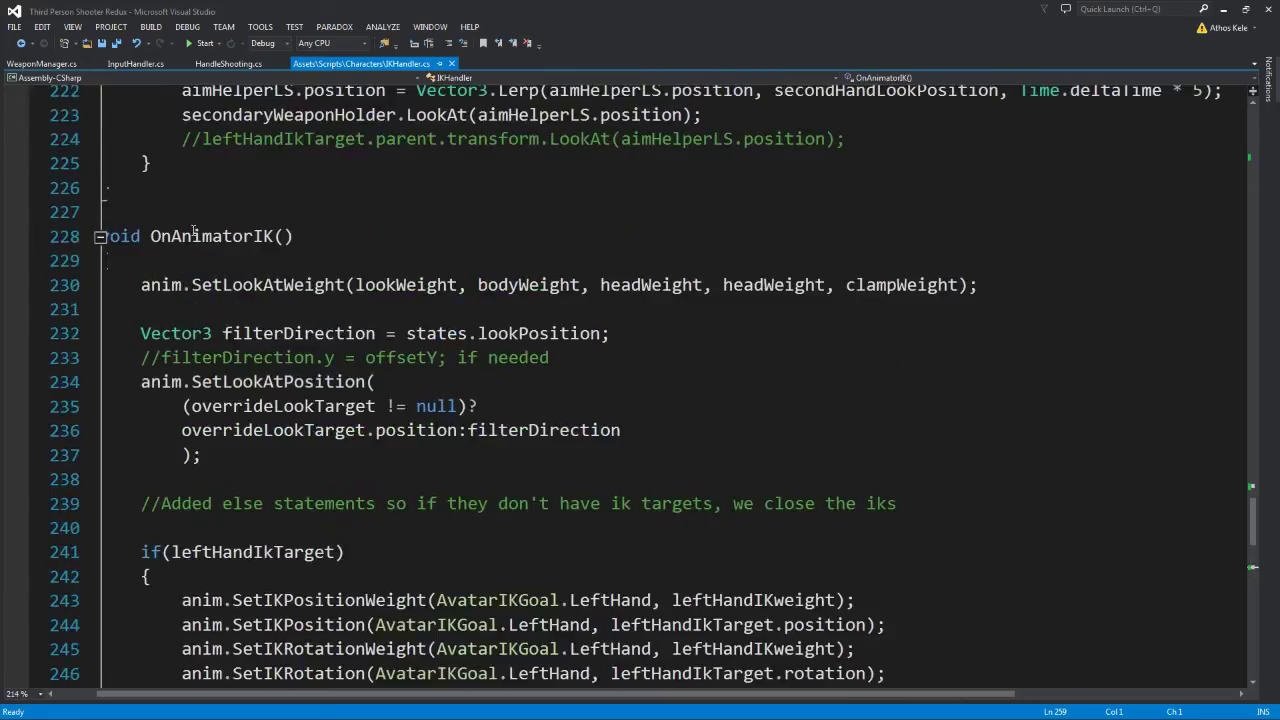
pyautogui.hscroll(-2, 500, 500)
pyautogui.scroll(-4, 557, 443)
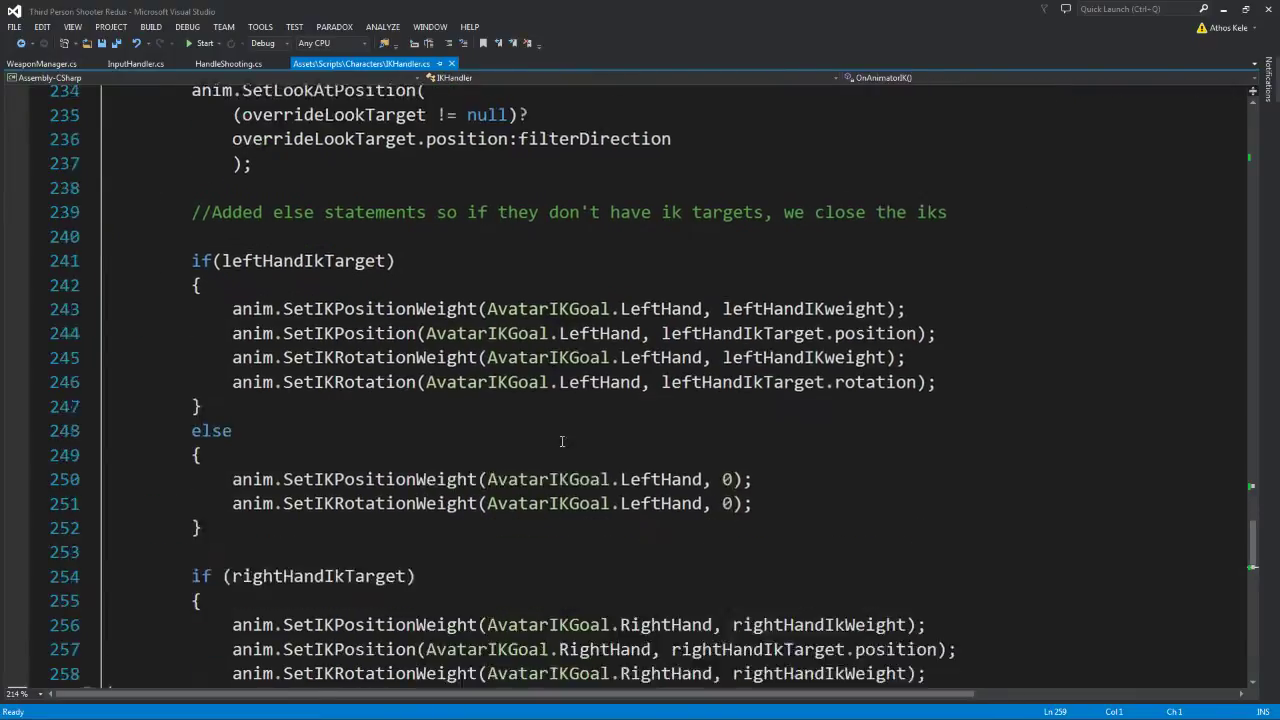
pyautogui.scroll(-3, 555, 452)
# Step: Select rightHandIKRotation in line 259's SetIKRotation call, after reviewing lines 256–258
pyautogui.moveTo(262, 406); pyautogui.dragTo(1032, 451)
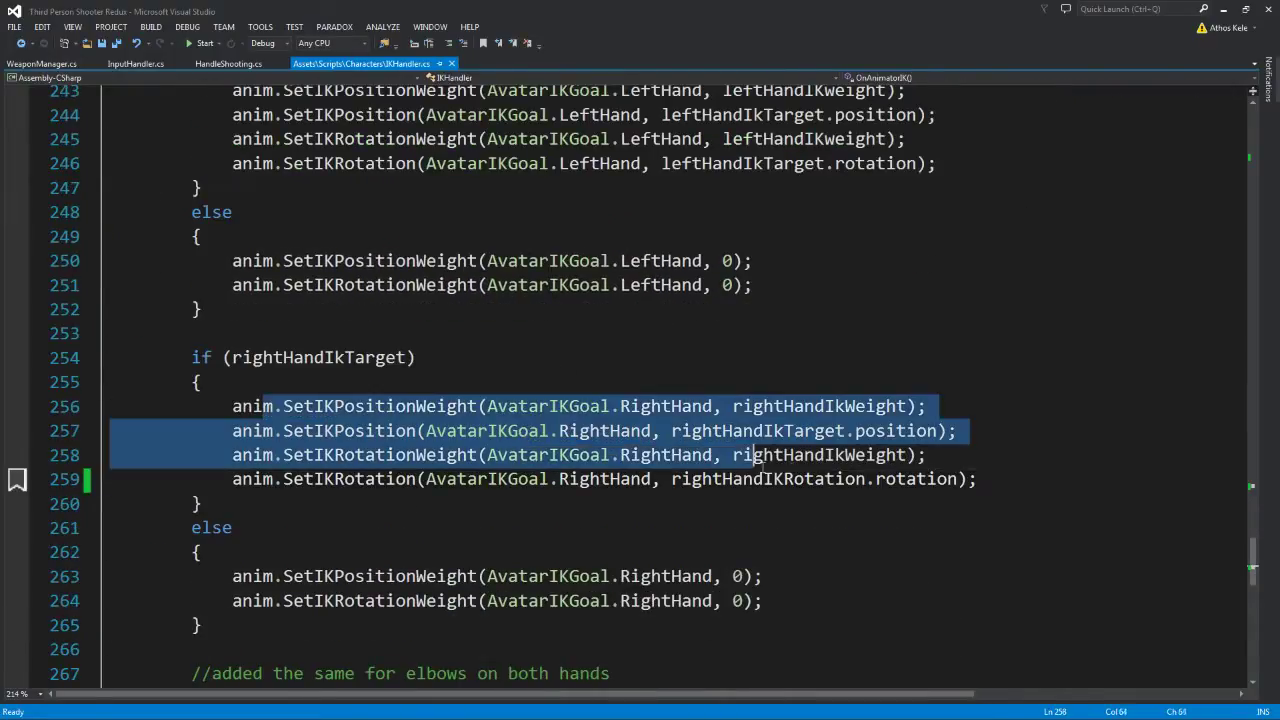
pyautogui.click(1037, 479)
pyautogui.doubleClick(720, 486)
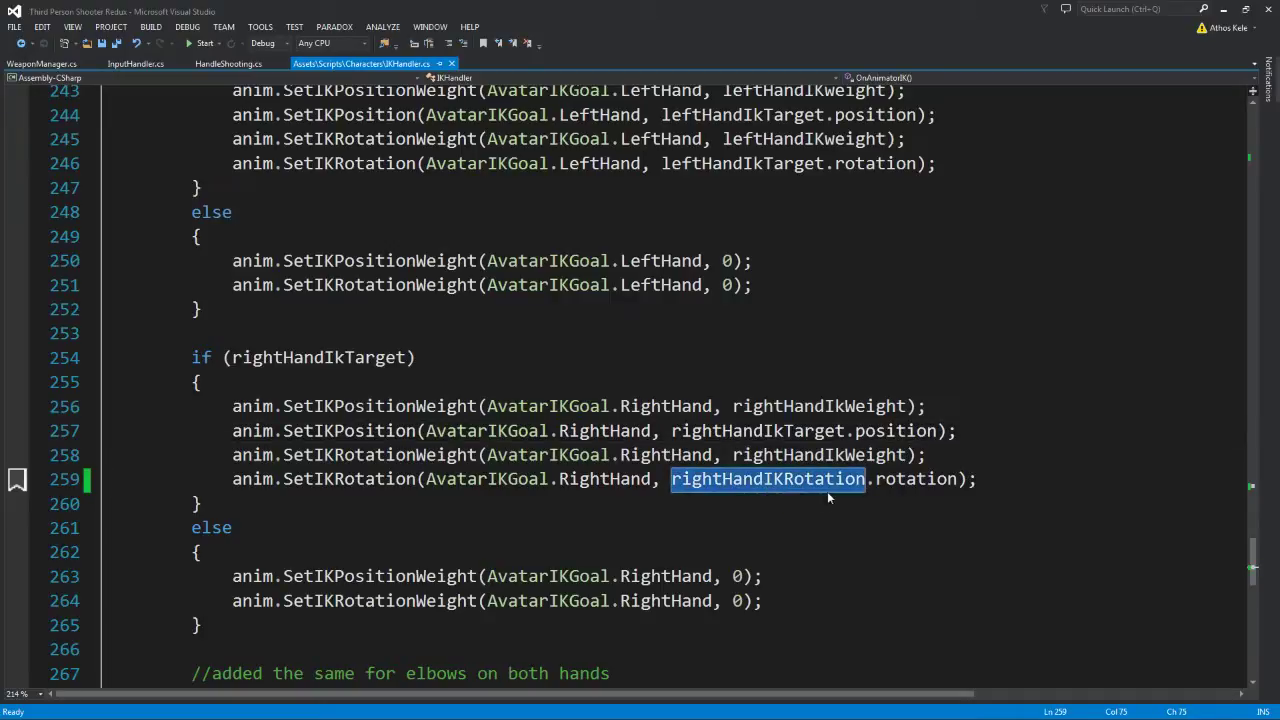
pyautogui.doubleClick(890, 482)
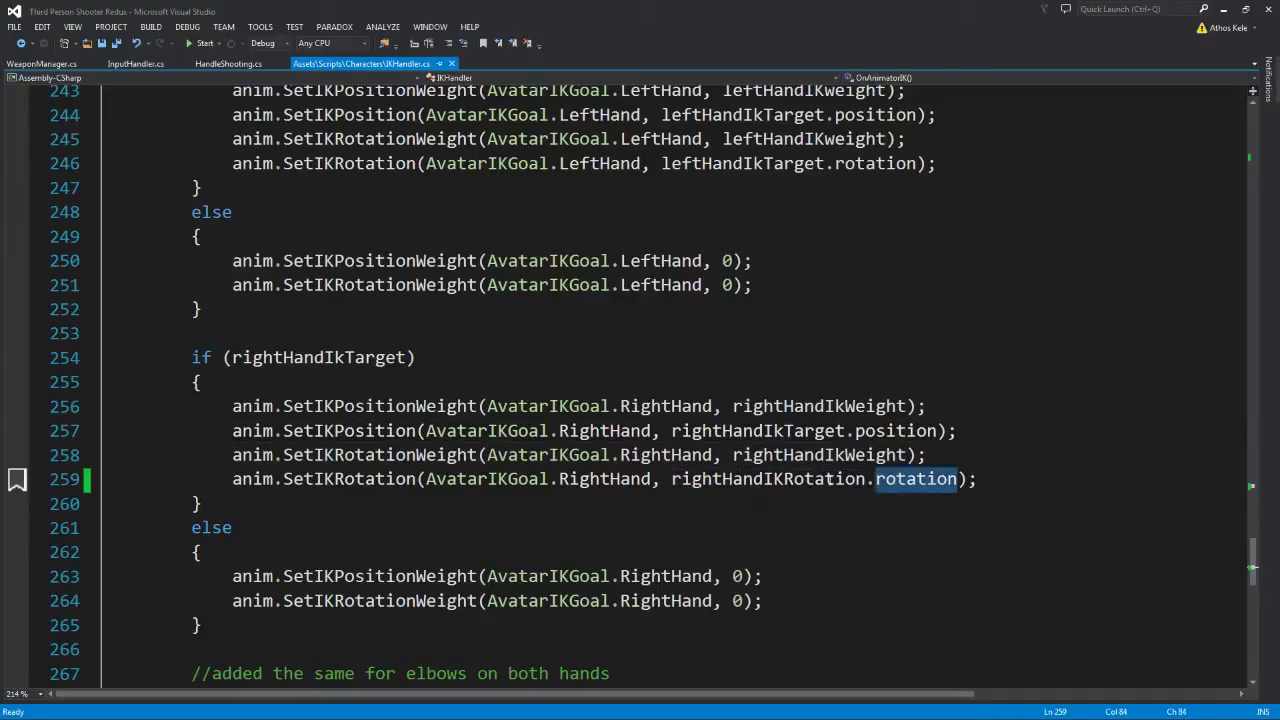
pyautogui.doubleClick(786, 481)
pyautogui.click(797, 484)
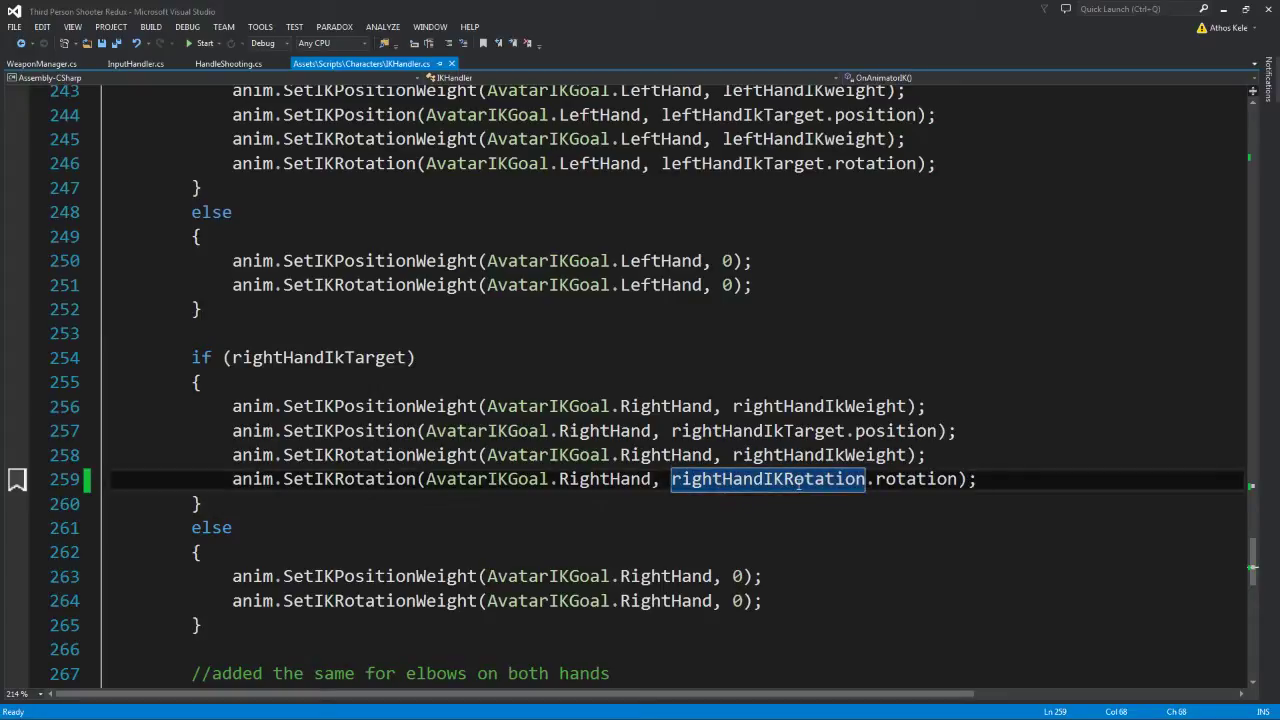
pyautogui.scroll(1, 552, 466)
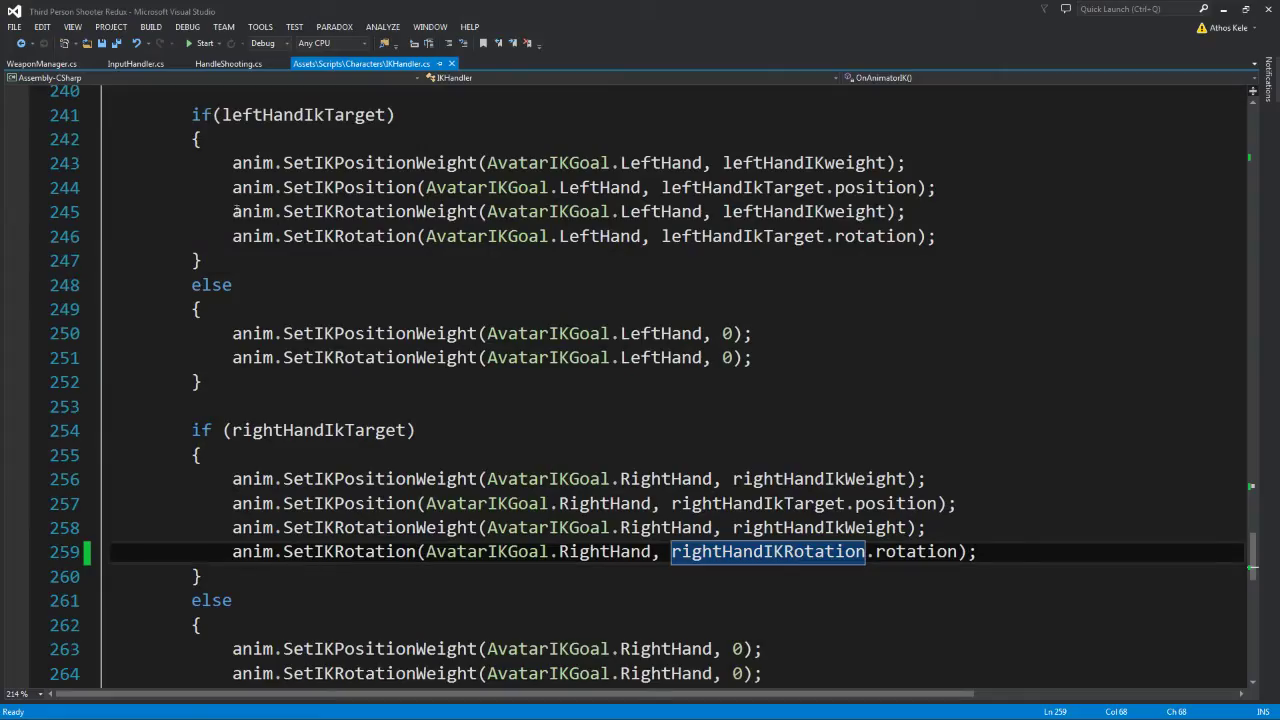
pyautogui.scroll(2, 431, 377)
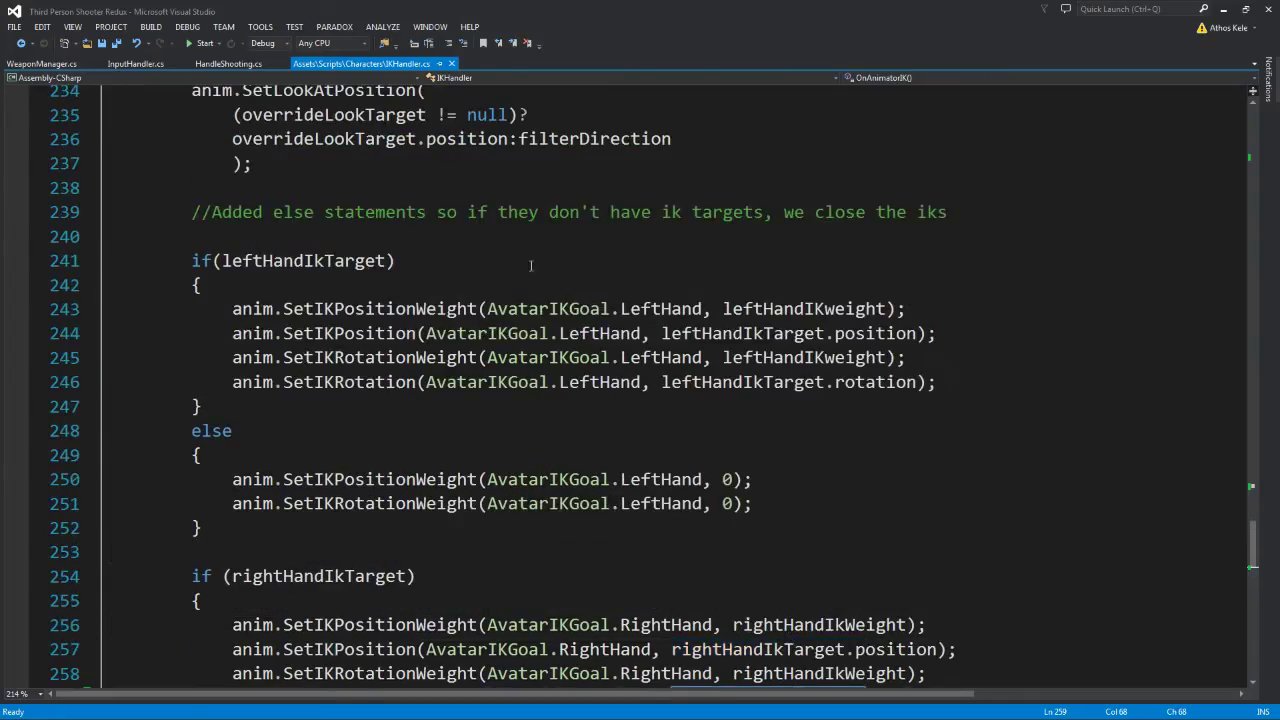
pyautogui.scroll(-1, 645, 380)
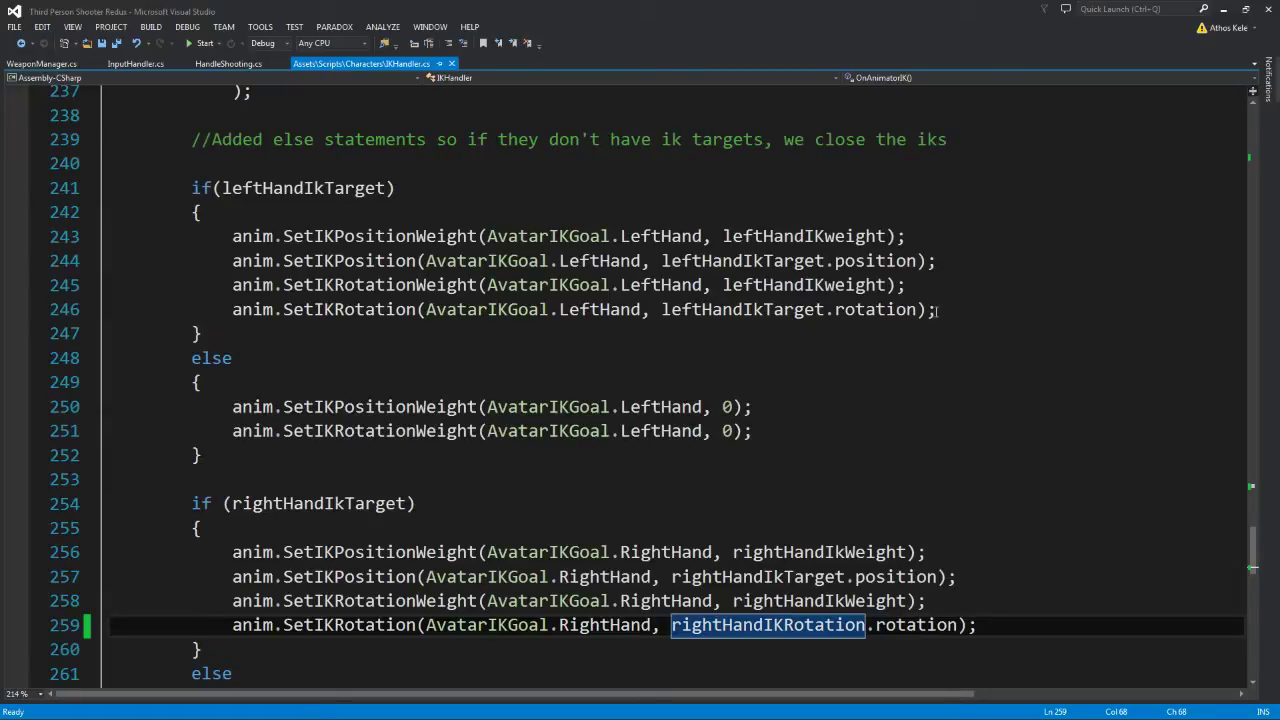
pyautogui.scroll(-2, 867, 487)
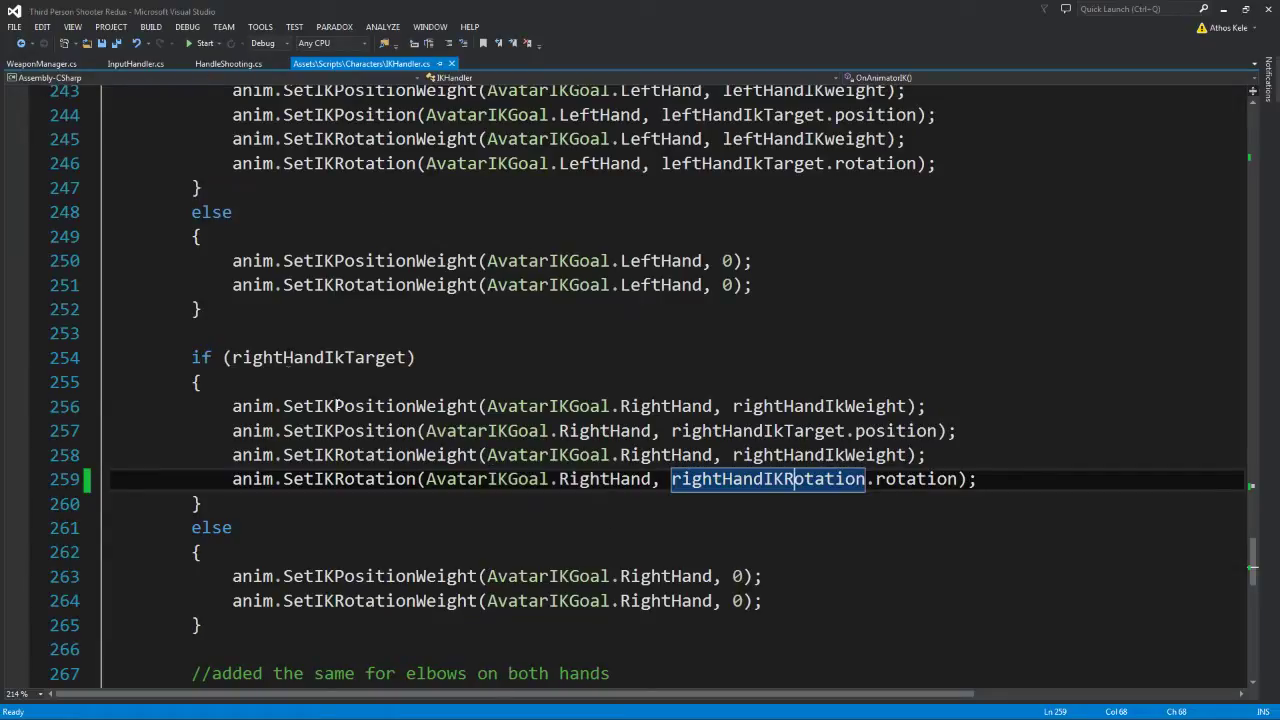
# Step: In WeaponManager.cs, highlight the rightHandRotation field declaration on line 118
pyautogui.click(38, 66)
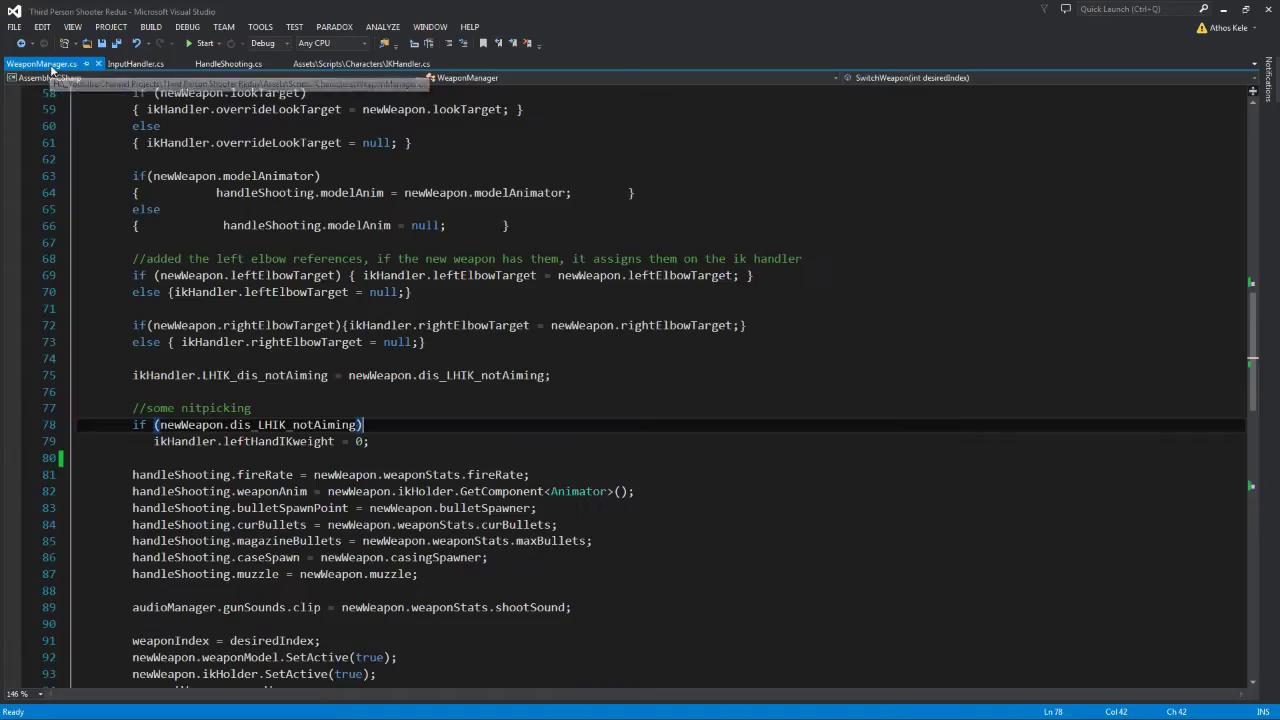
pyautogui.scroll(-4, 388, 545)
pyautogui.scroll(-7, 389, 527)
pyautogui.scroll(-5, 389, 527)
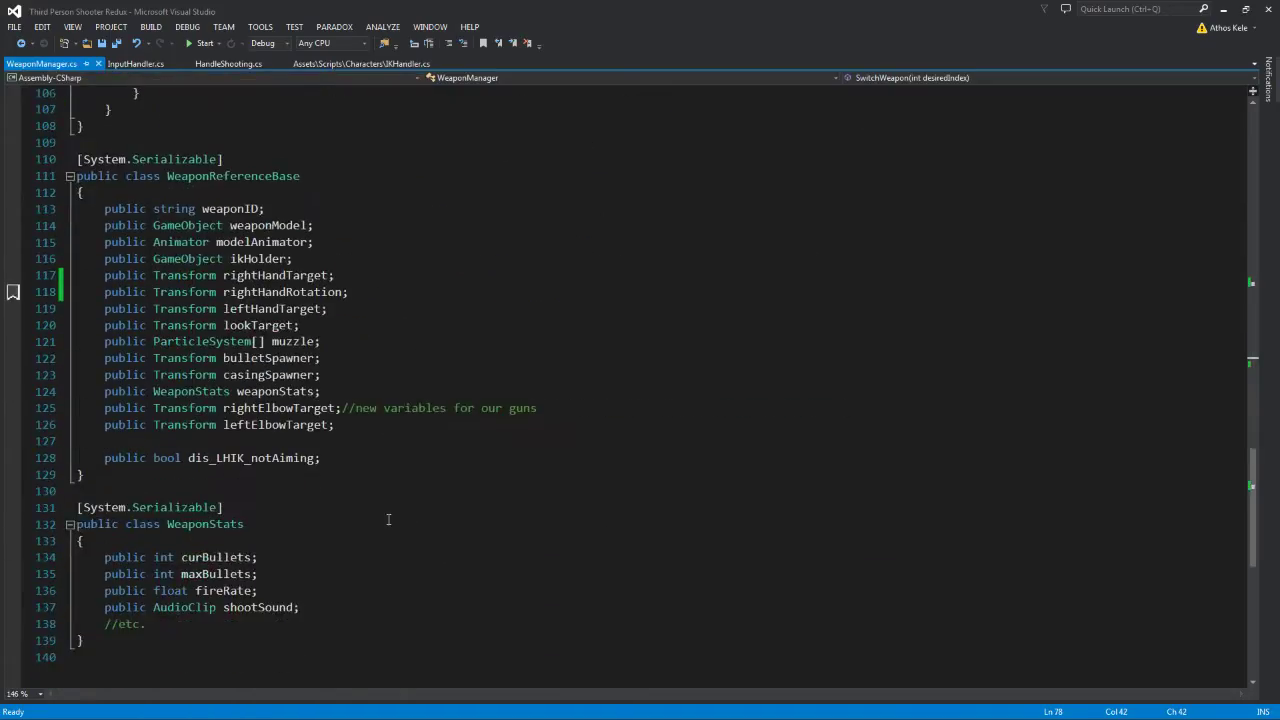
pyautogui.keyDown('ctrl'); pyautogui.scroll(3, 230, 237); pyautogui.keyUp('ctrl')
pyautogui.keyDown('ctrl'); pyautogui.scroll(2, 230, 237); pyautogui.keyUp('ctrl')
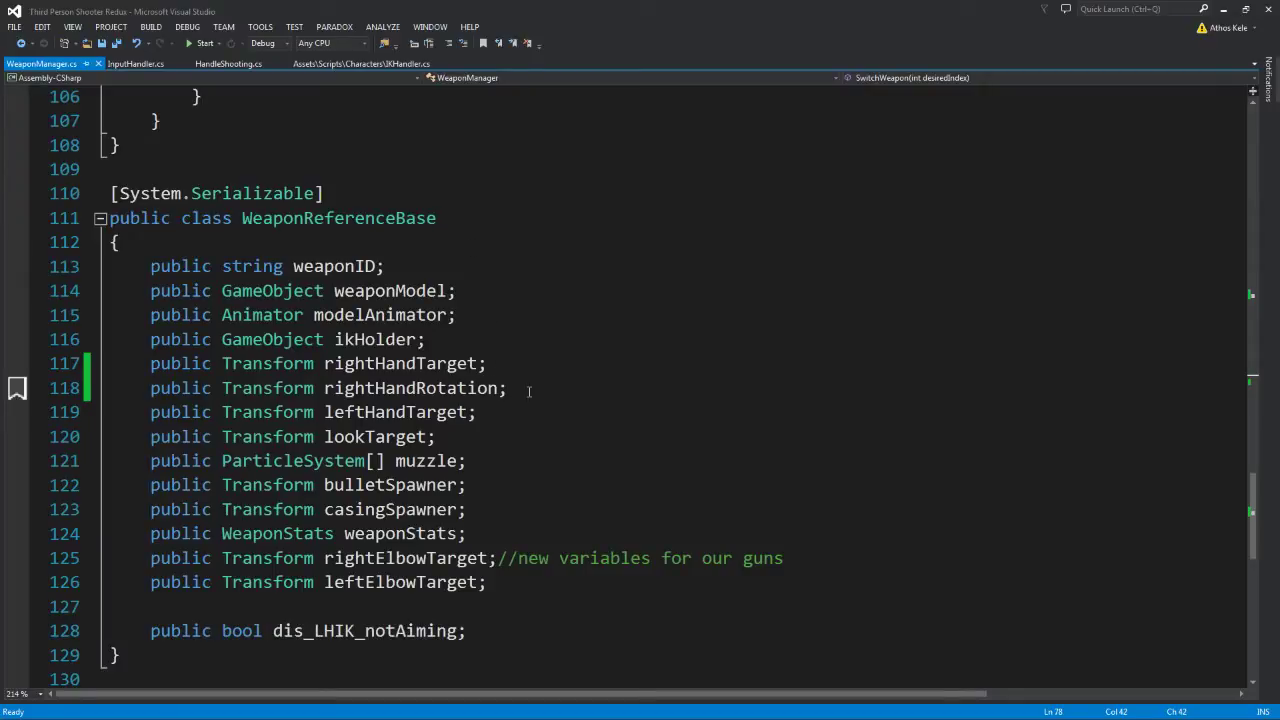
pyautogui.moveTo(529, 391); pyautogui.dragTo(150, 390)
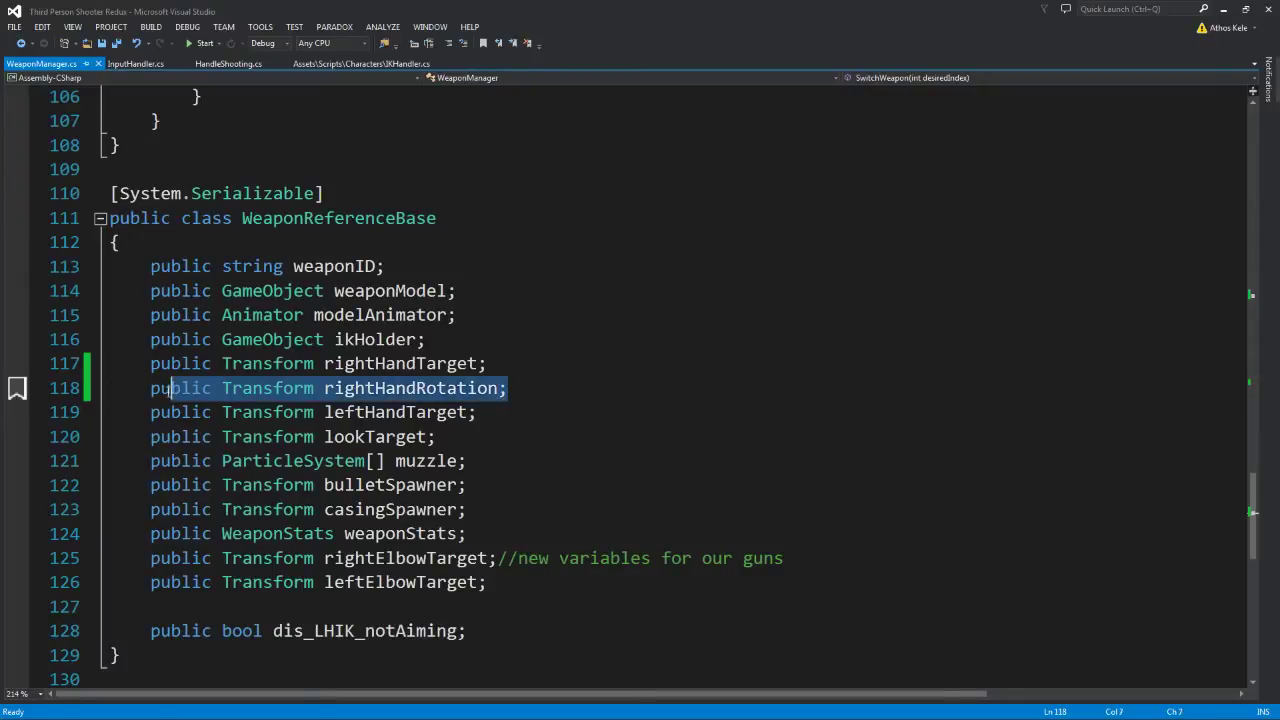
pyautogui.click(457, 389)
# Step: Highlight SwitchWeapon's newWeapon.rightHandRotation assignment on line 55 and check its member suggestions
pyautogui.scroll(7, 457, 389)
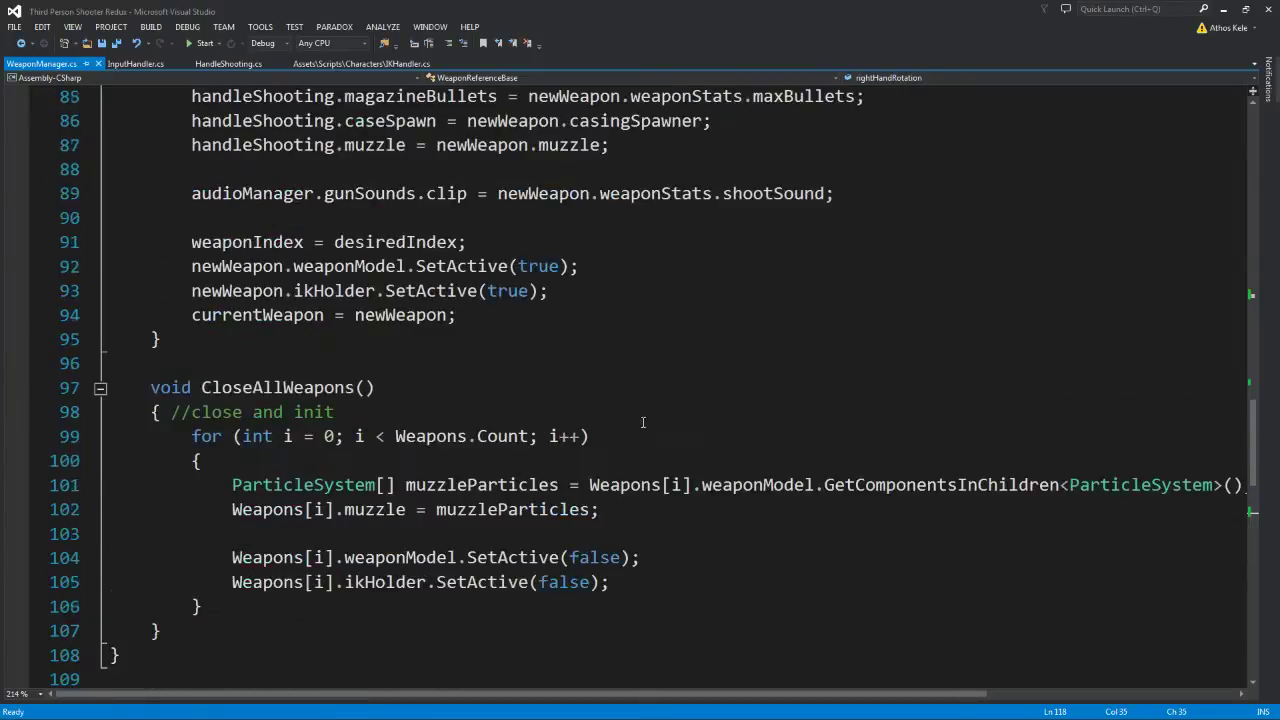
pyautogui.scroll(6, 480, 410)
pyautogui.scroll(5, 505, 428)
pyautogui.scroll(2, 505, 428)
pyautogui.scroll(2, 505, 428)
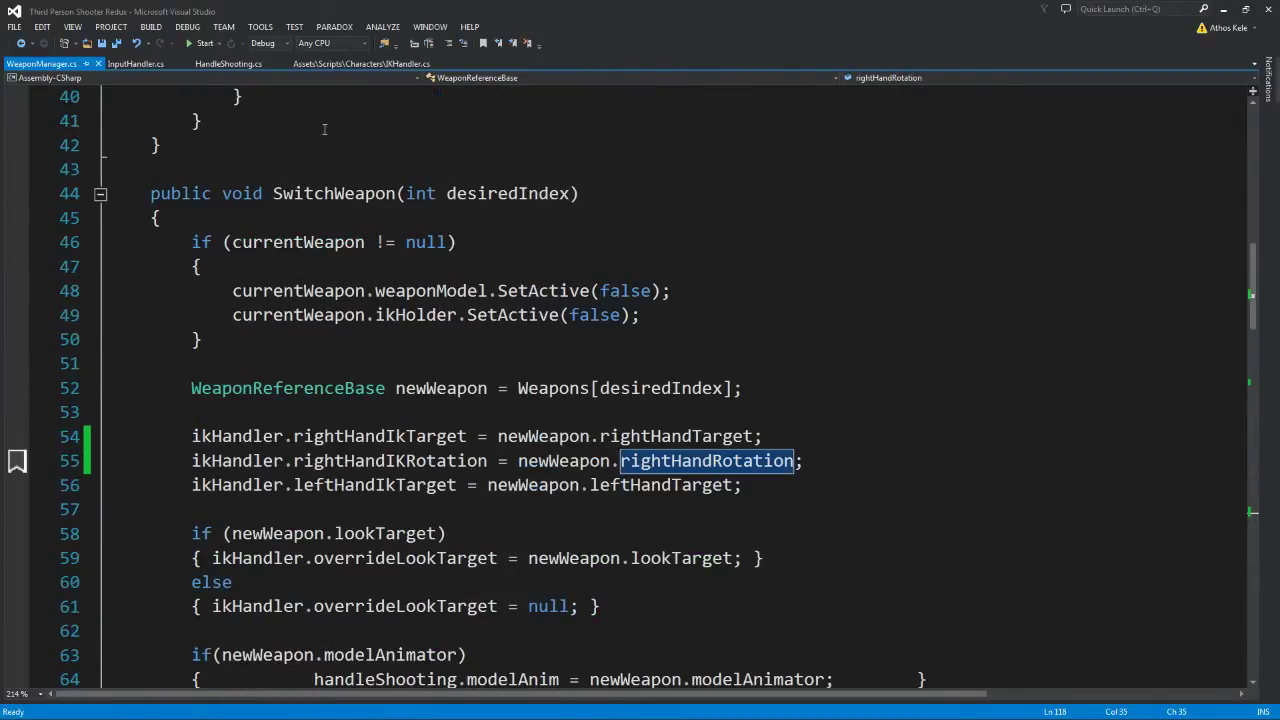
pyautogui.scroll(-1, 614, 315)
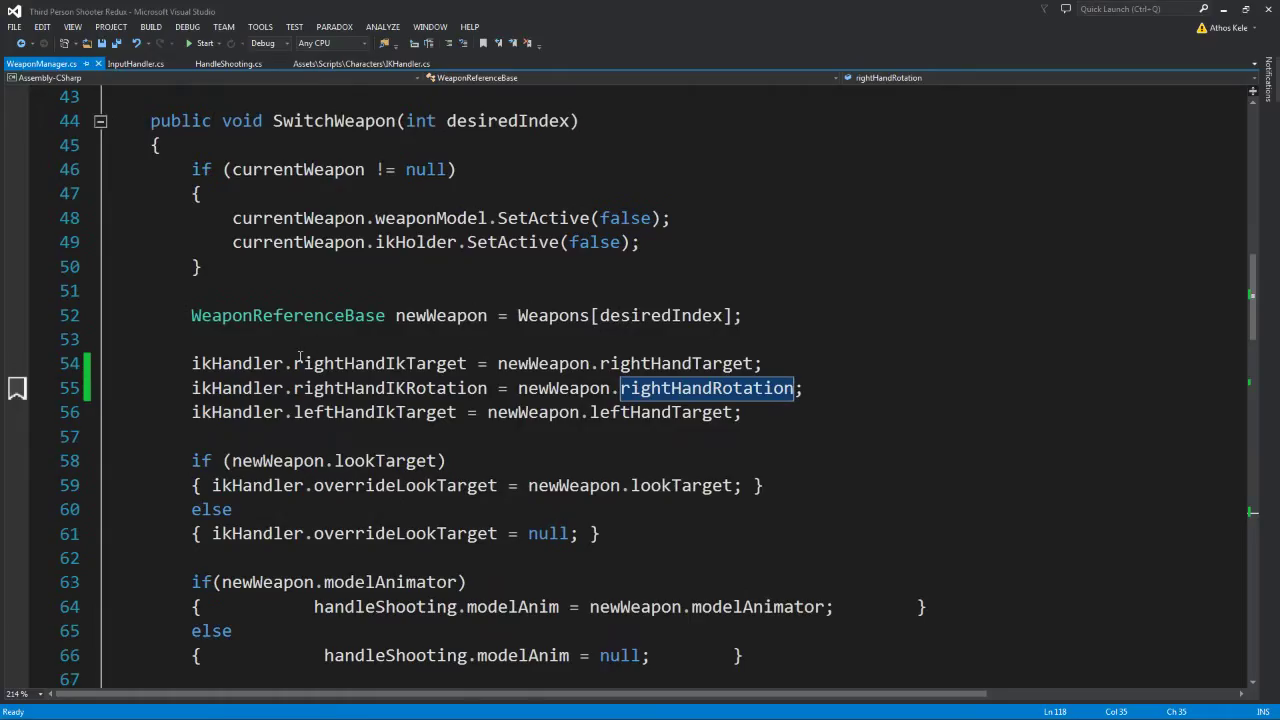
pyautogui.moveTo(192, 388); pyautogui.dragTo(276, 388)
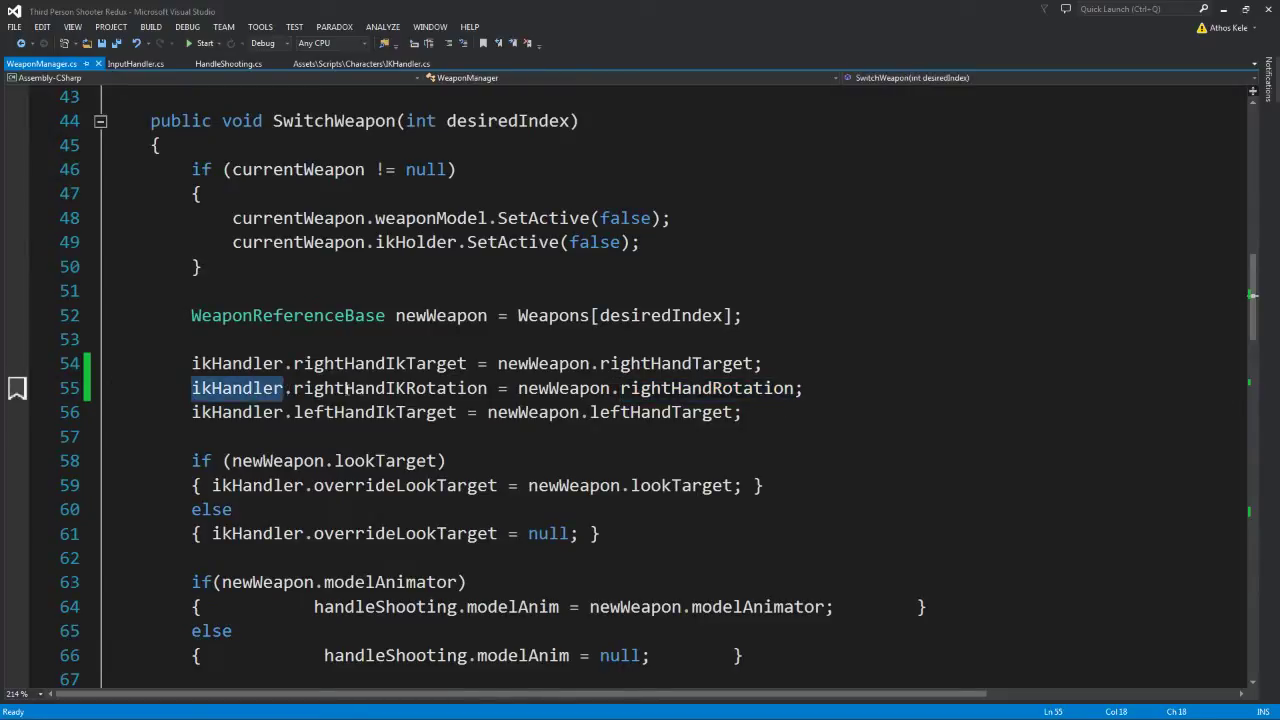
pyautogui.moveTo(365, 388); pyautogui.dragTo(797, 390)
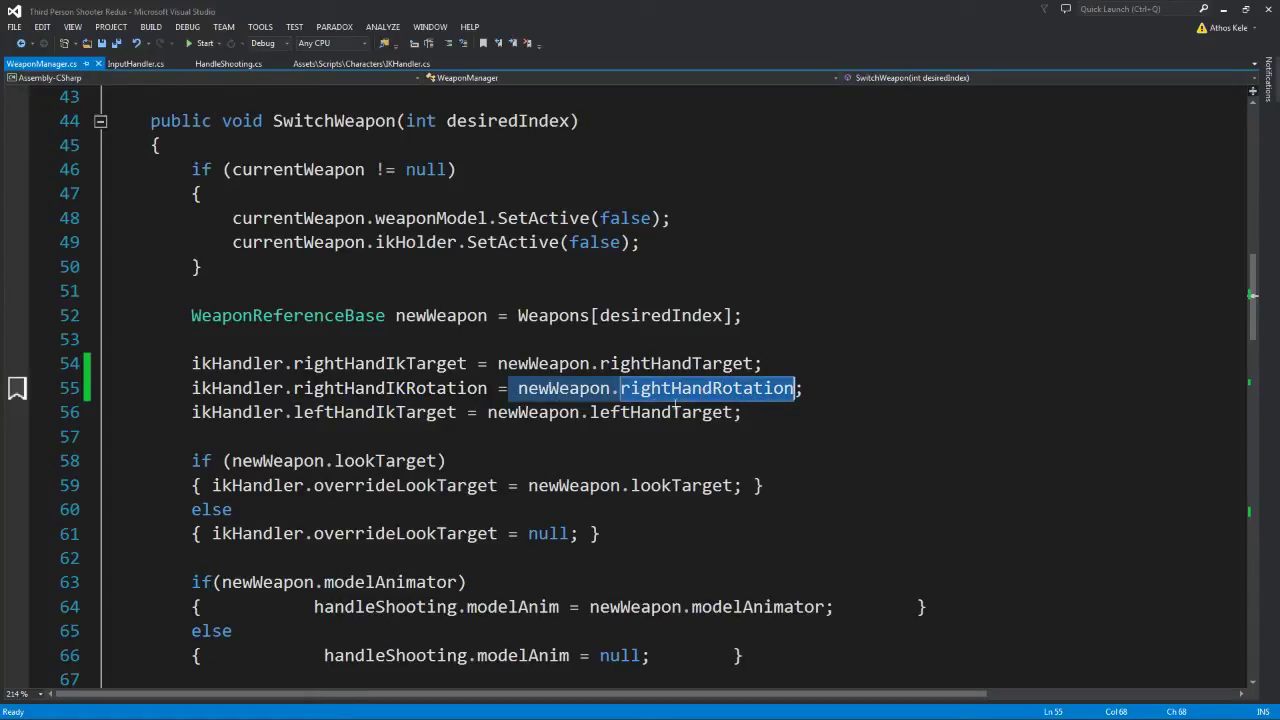
pyautogui.scroll(-2, 407, 437)
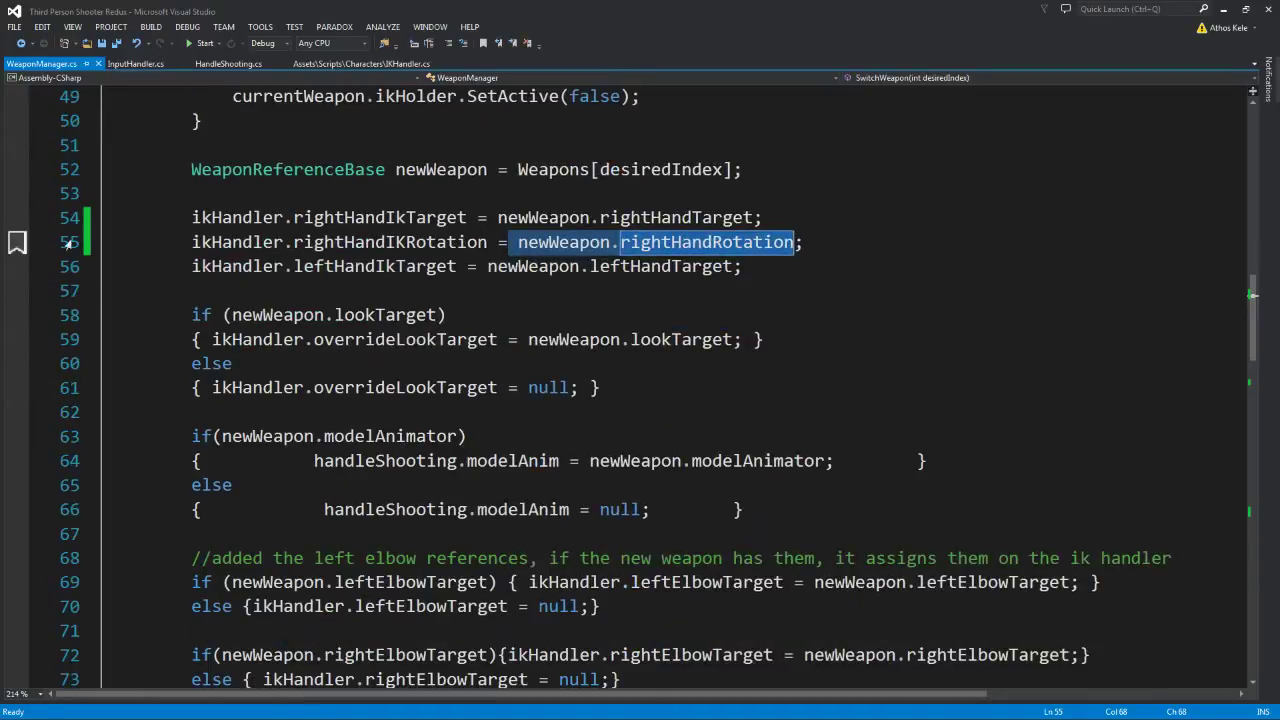
pyautogui.click(690, 242)
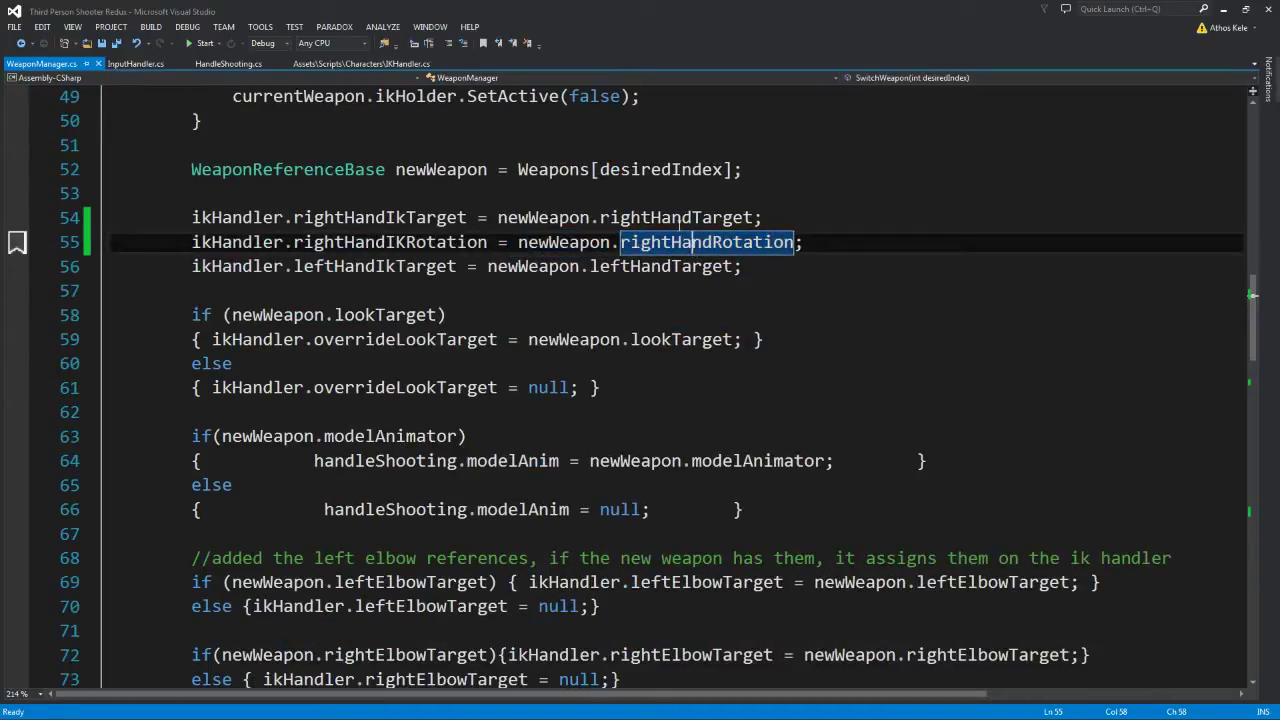
pyautogui.hotkey('ctrl', 'space')
pyautogui.press('Escape')
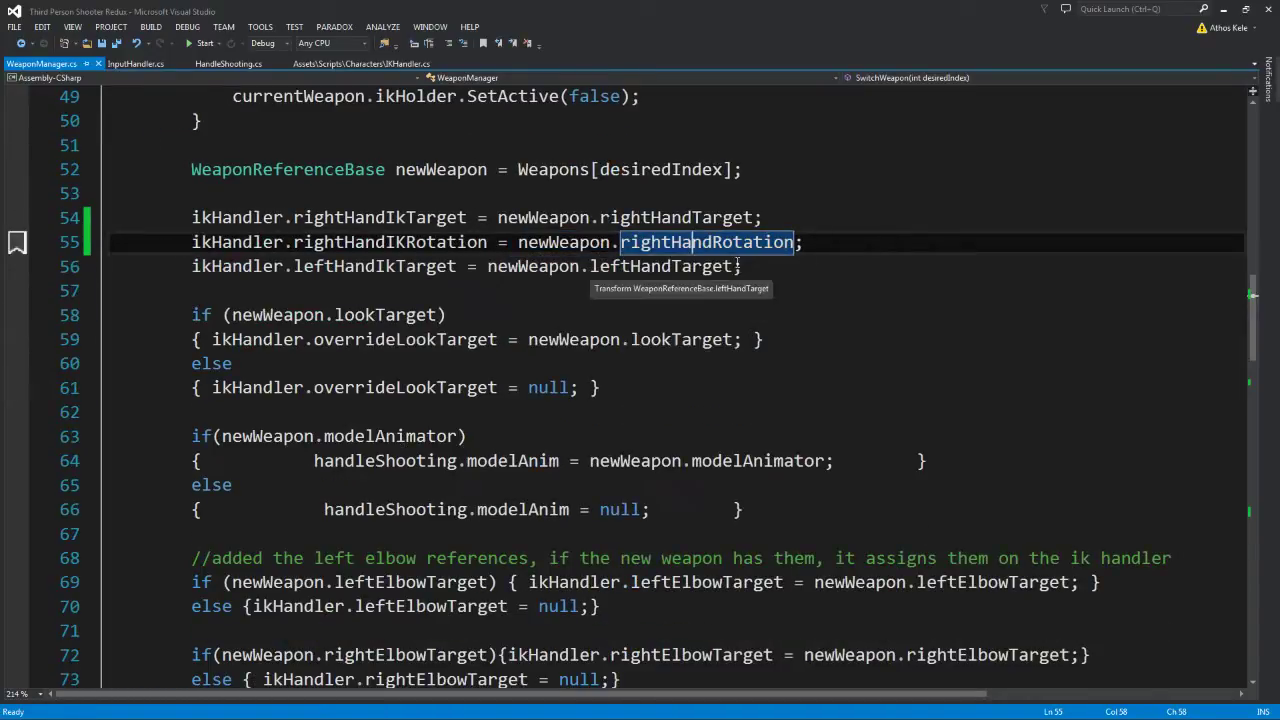
# Step: Return to IKHandler.cs at HandleShoulderRotation
pyautogui.scroll(-5, 600, 330)
pyautogui.scroll(-2, 480, 375)
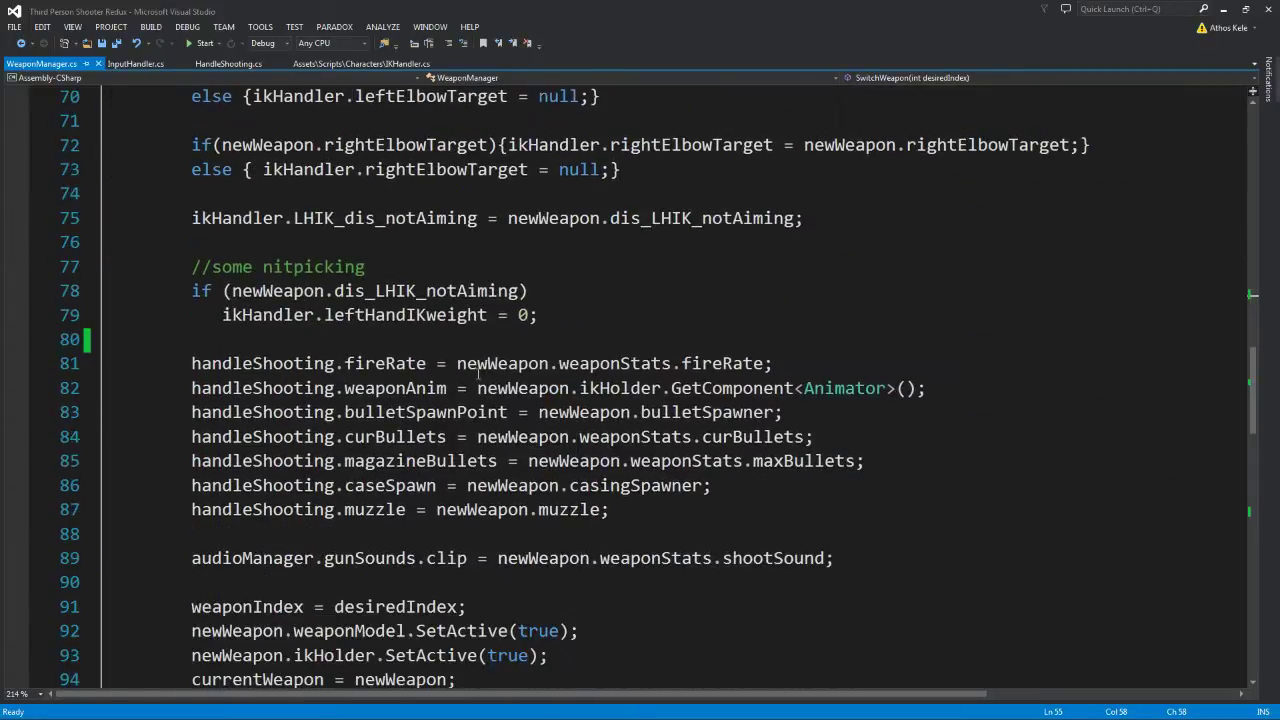
pyautogui.scroll(-2, 483, 400)
pyautogui.scroll(9, 507, 364)
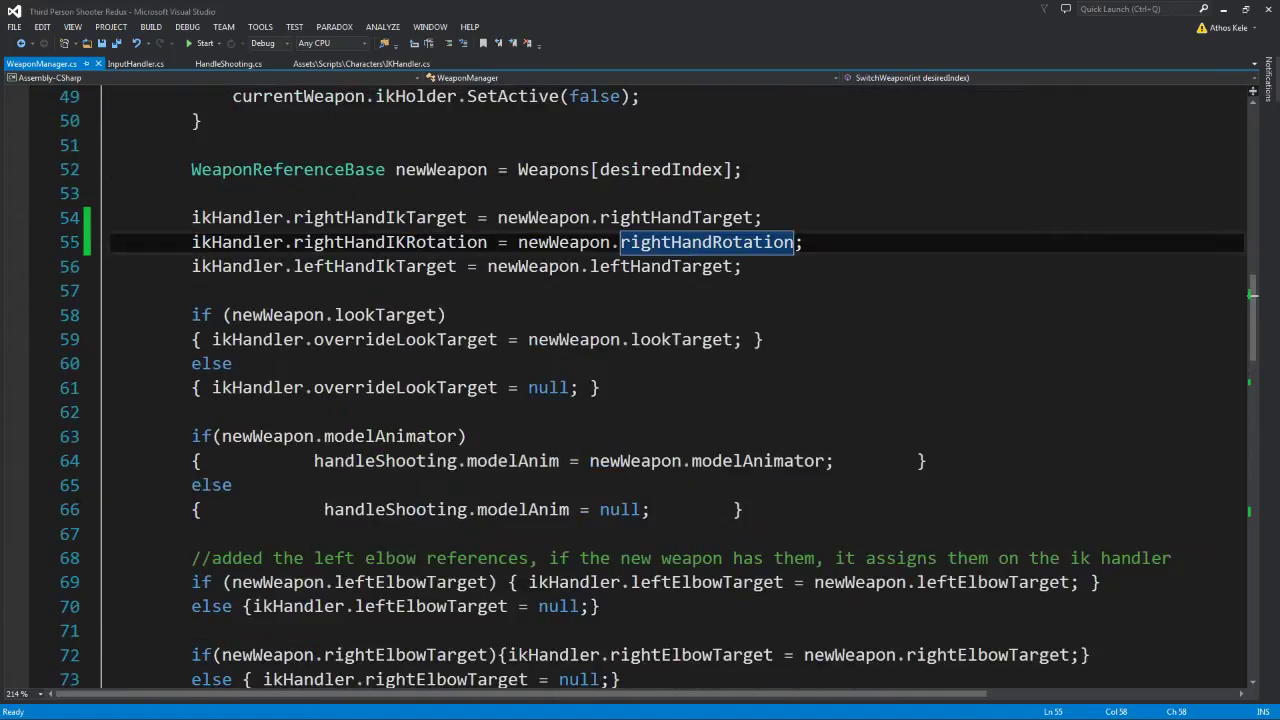
pyautogui.click(361, 63)
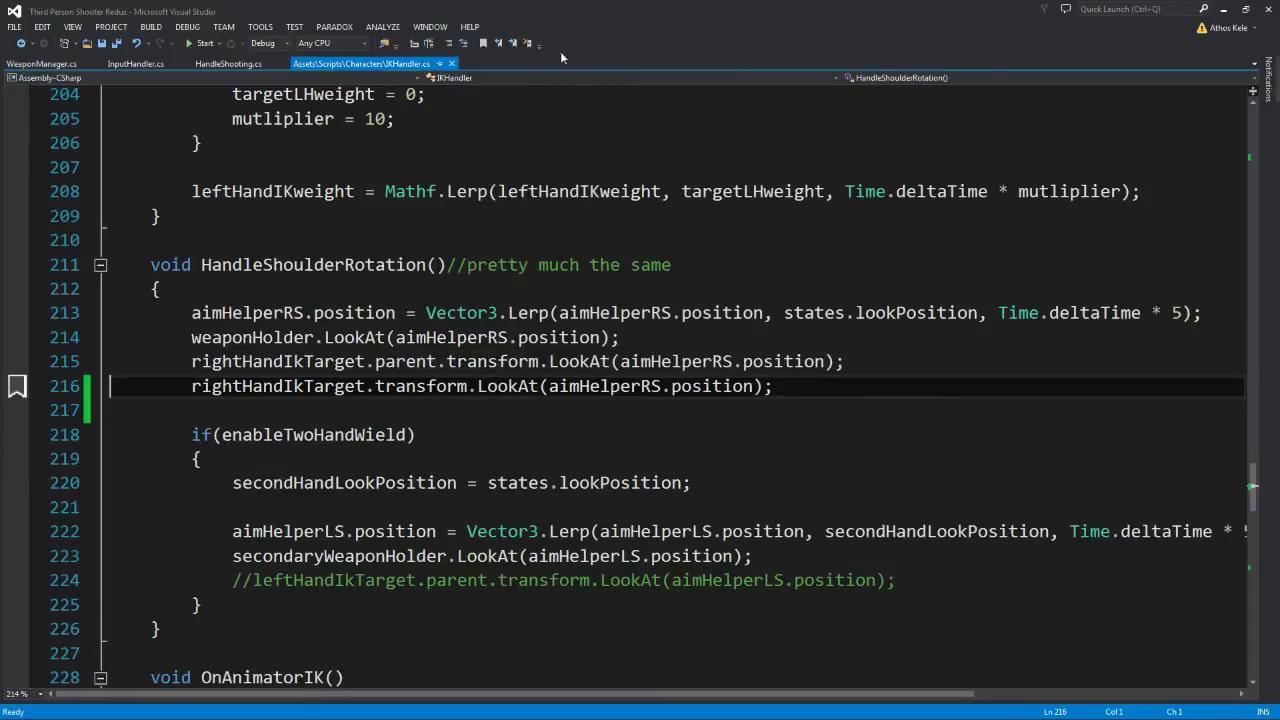
# Step: Zoom the IKHandler code out from 214% to 177% and scroll around HandleShoulderRotation
pyautogui.hotkey('ctrl', 'shift', ',')
pyautogui.hotkey('ctrl', 'shift', ',')
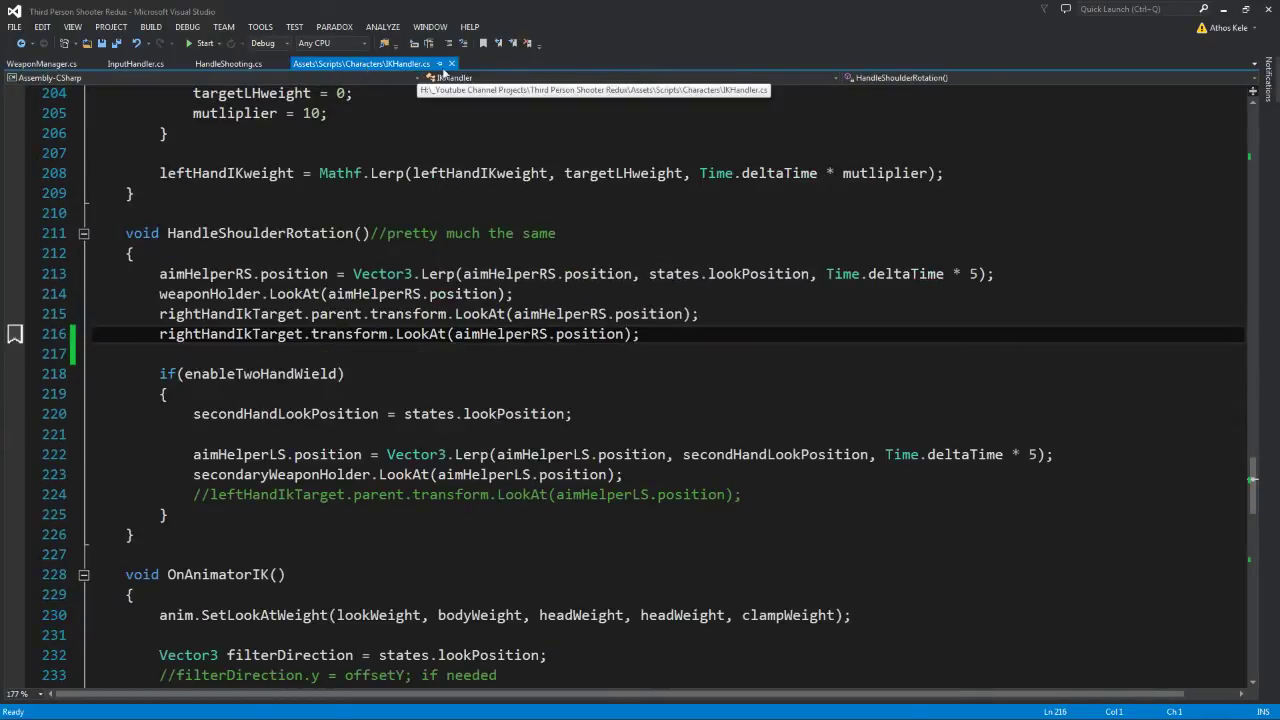
pyautogui.scroll(5, 450, 300)
pyautogui.scroll(-2, 170, 395)
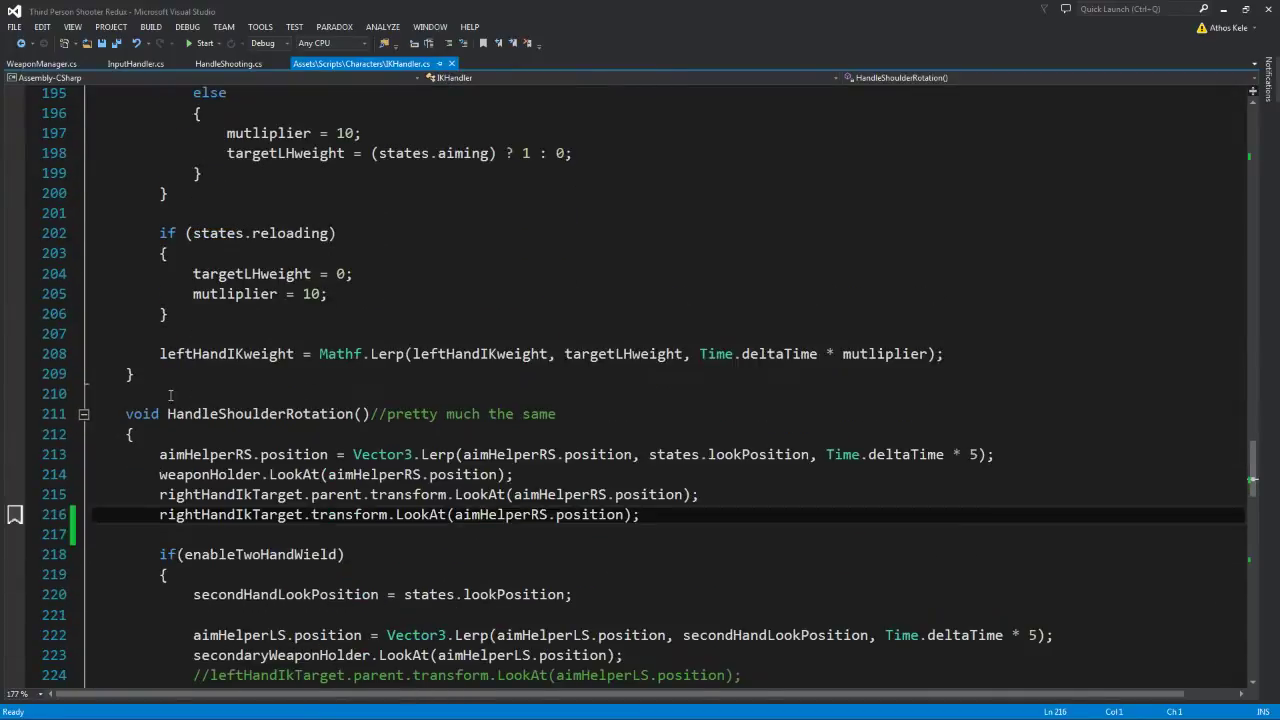
pyautogui.scroll(-2, 335, 418)
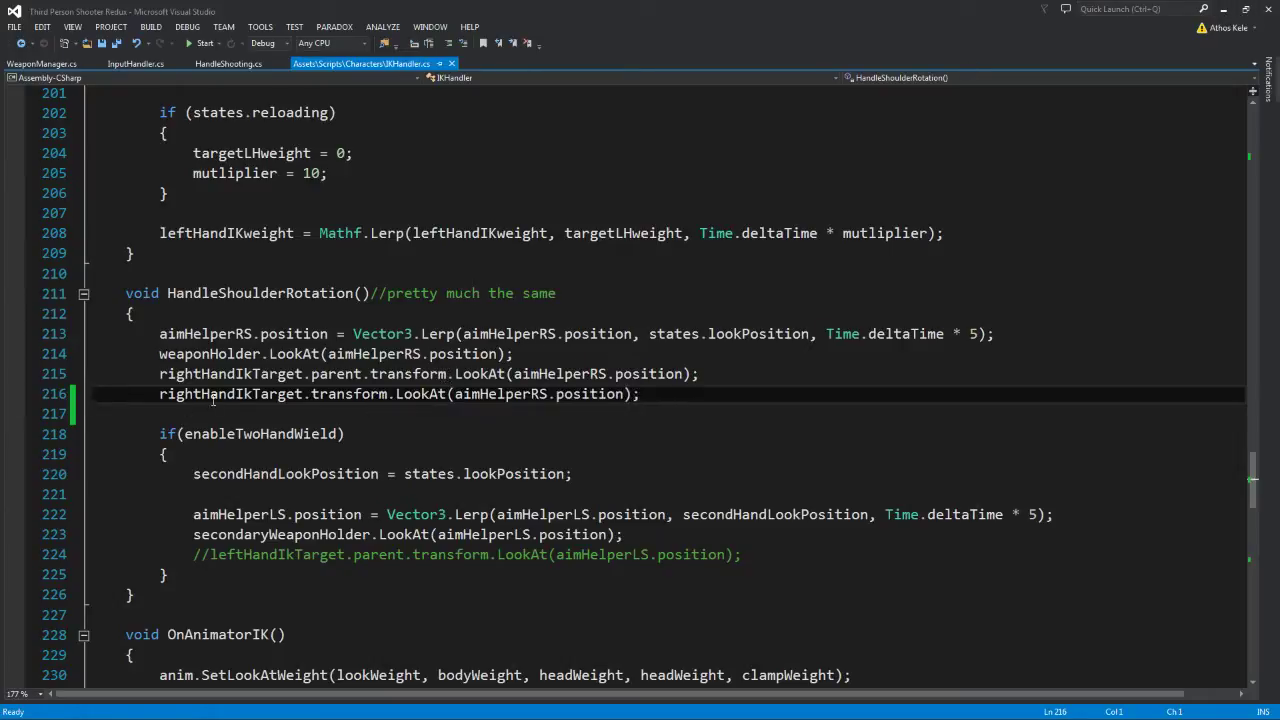
# Step: Back in Unity, uncheck Lock Cursor on TPS Camera Holder and turn off Maximize on Play
pyautogui.click(1224, 14)
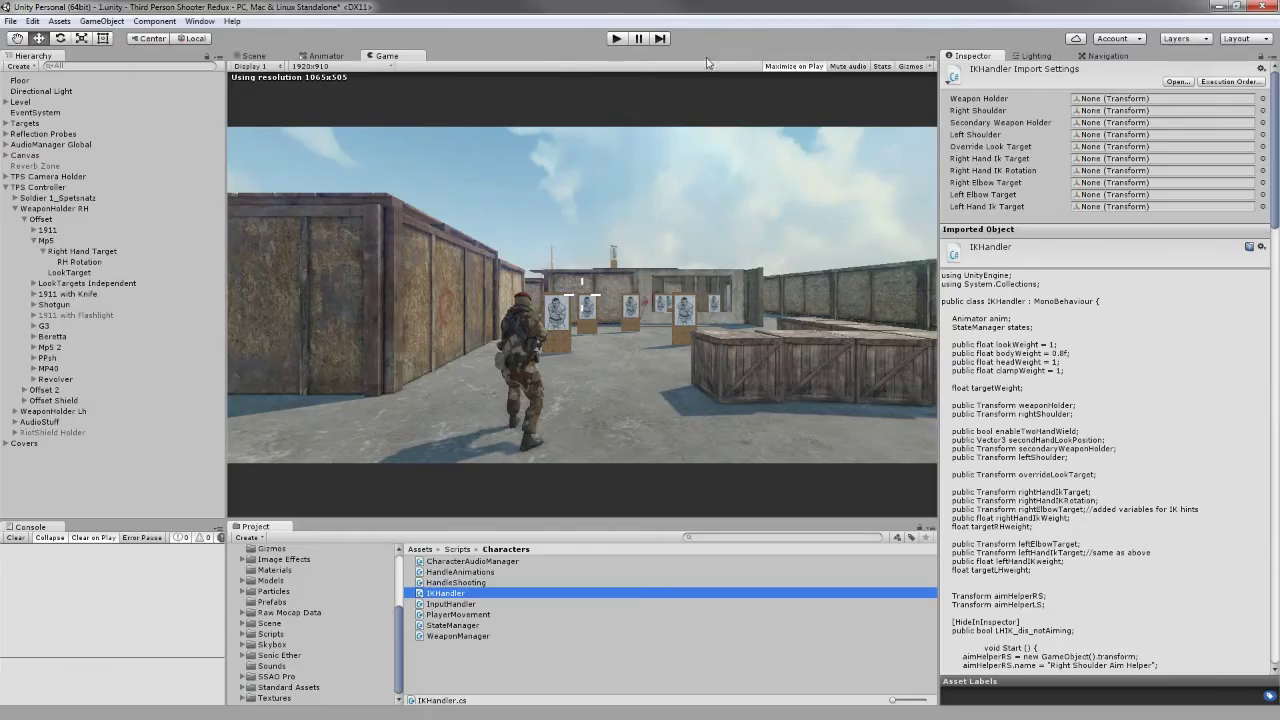
pyautogui.click(47, 176)
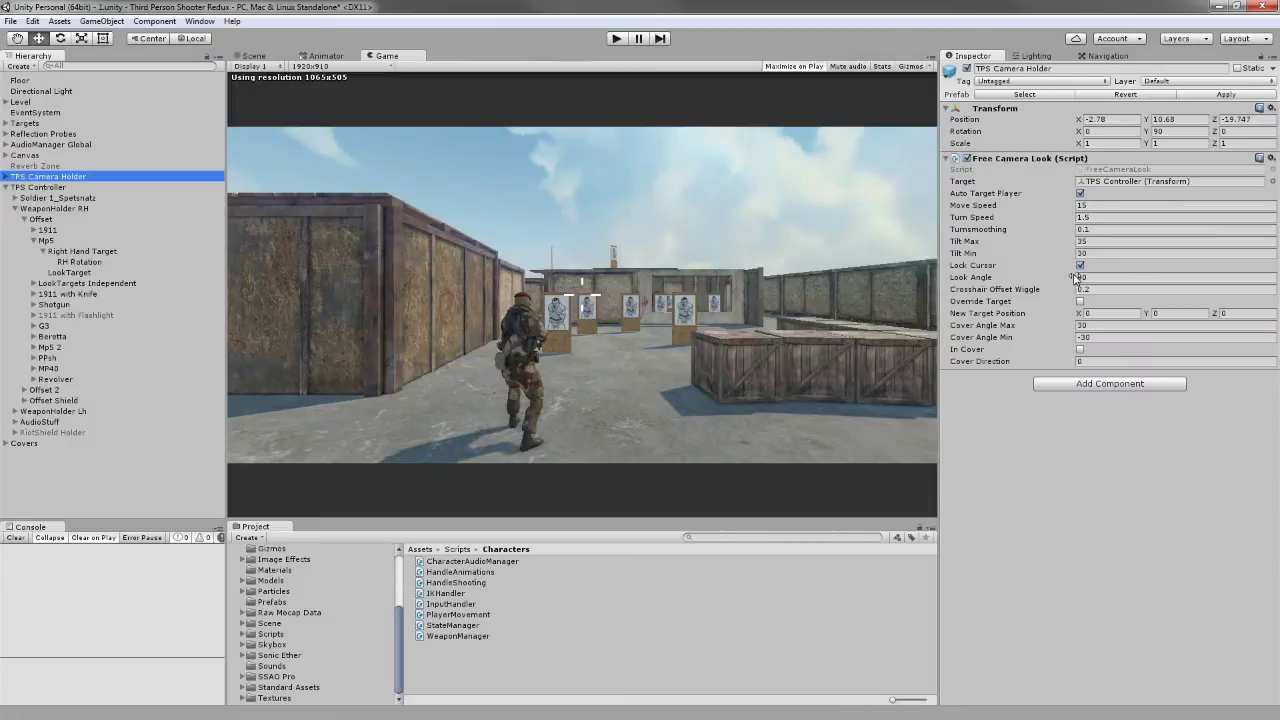
pyautogui.click(1080, 265)
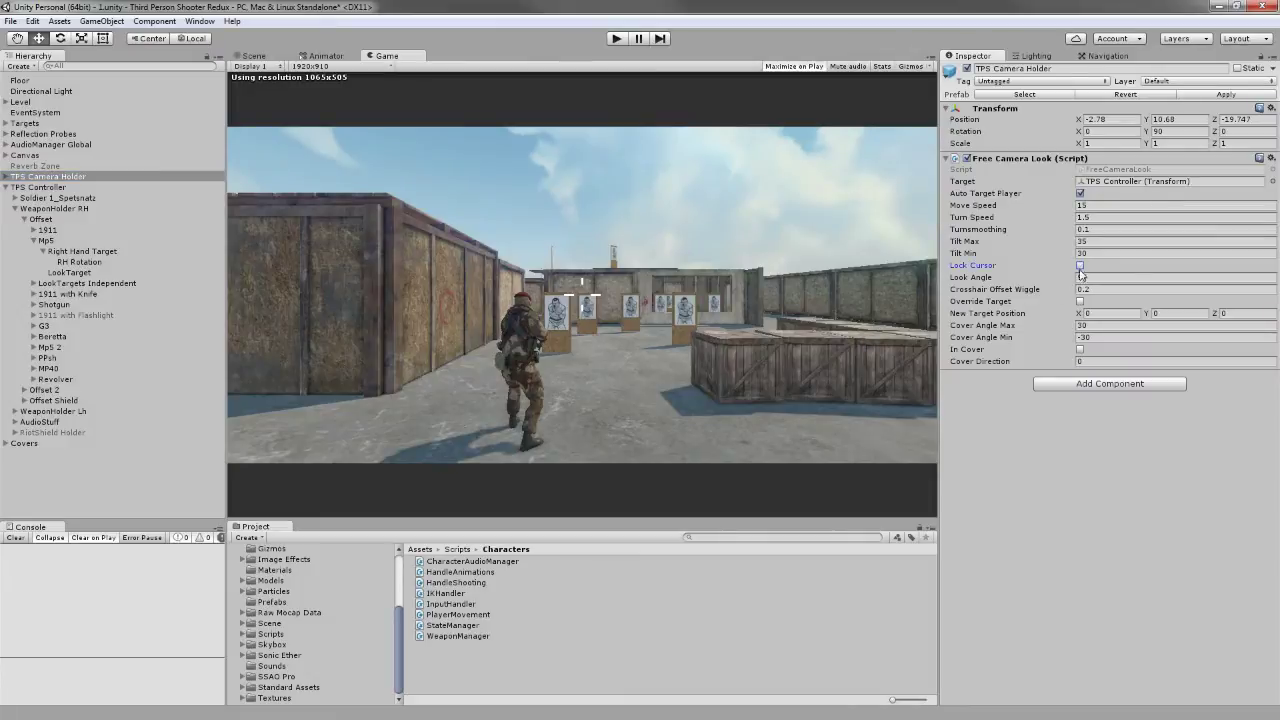
pyautogui.click(785, 68)
# Step: Play the game, inspect TPS Controller, make the soldier aim the MP5, and view it in Scene
pyautogui.click(617, 39)
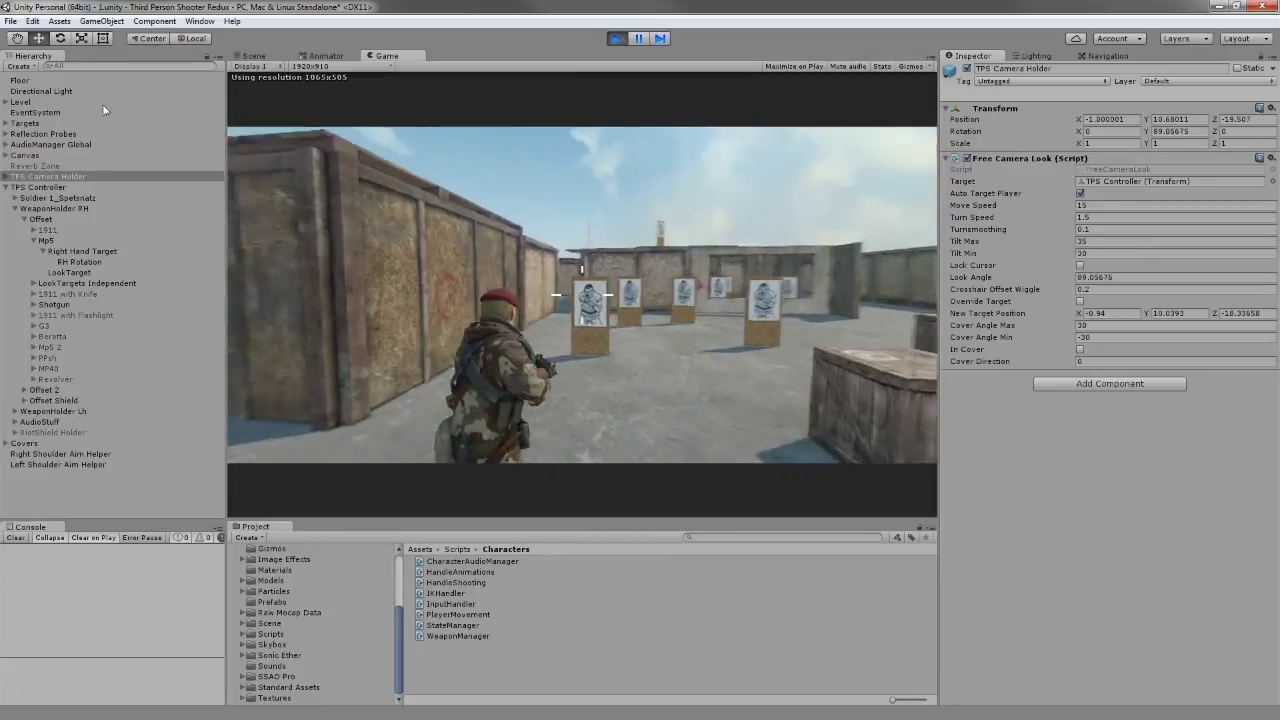
pyautogui.click(40, 187)
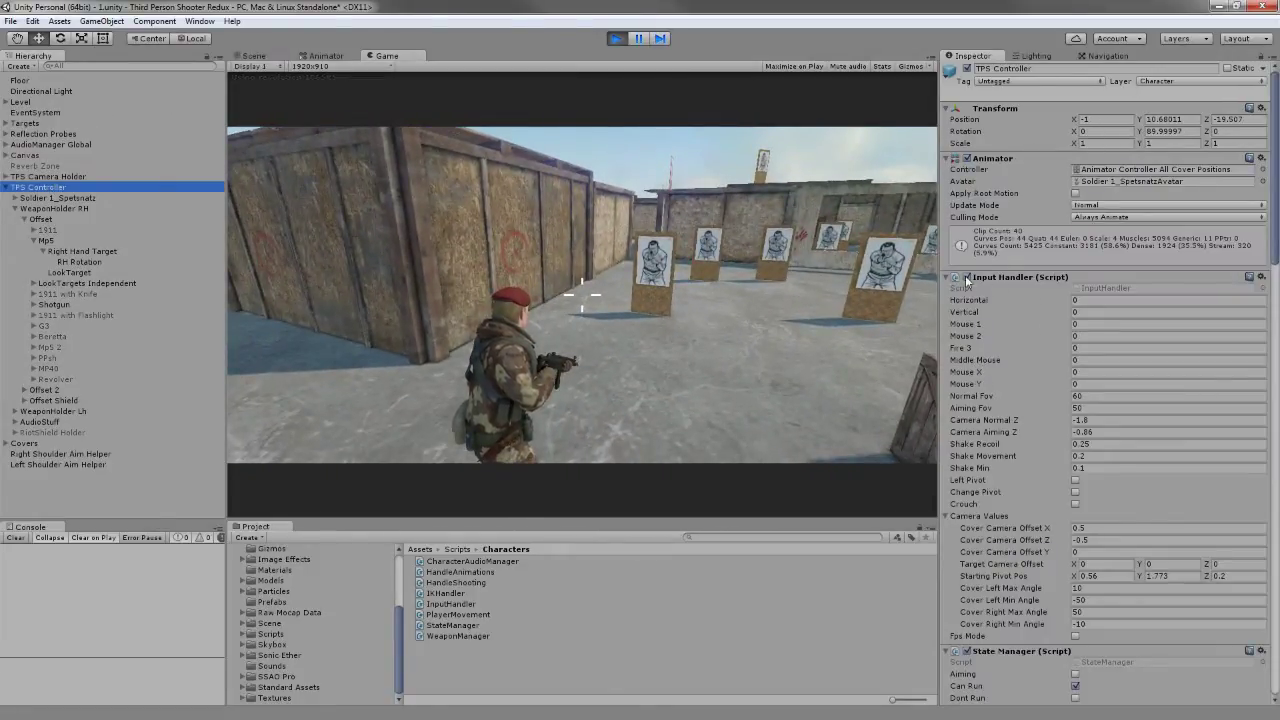
pyautogui.scroll(-2, 998, 353)
pyautogui.scroll(-2, 998, 353)
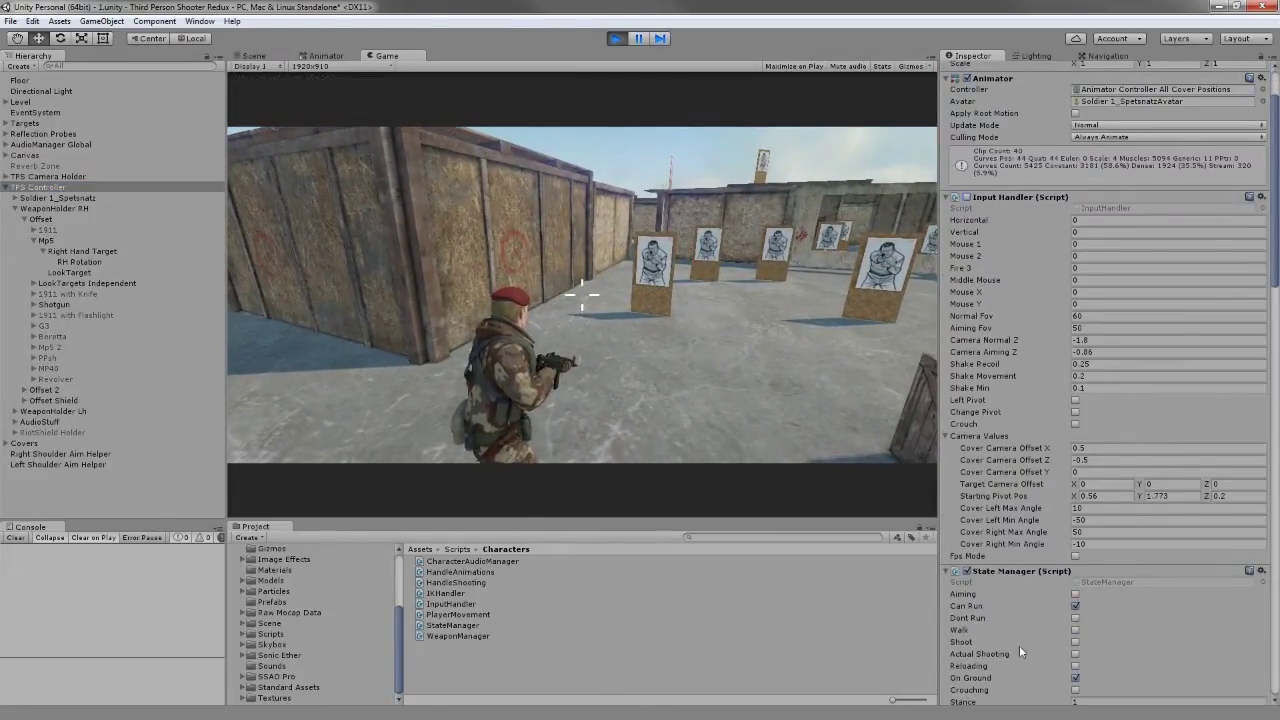
pyautogui.rightClick(400, 123)
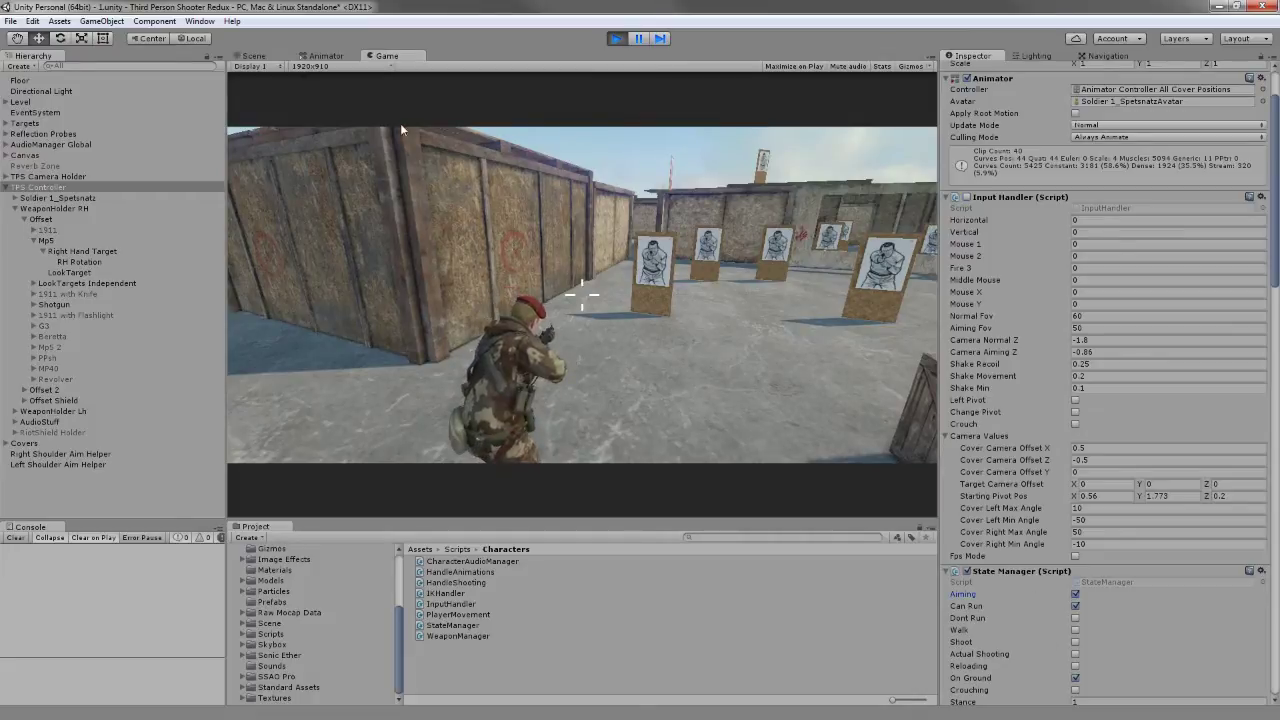
pyautogui.click(254, 55)
pyautogui.scroll(3, 554, 113)
# Step: Move the scene camera to the soldier, inspect the MP5's Right Hand Target and RH Rotation, and pick the Rotate tool
pyautogui.click(554, 118)
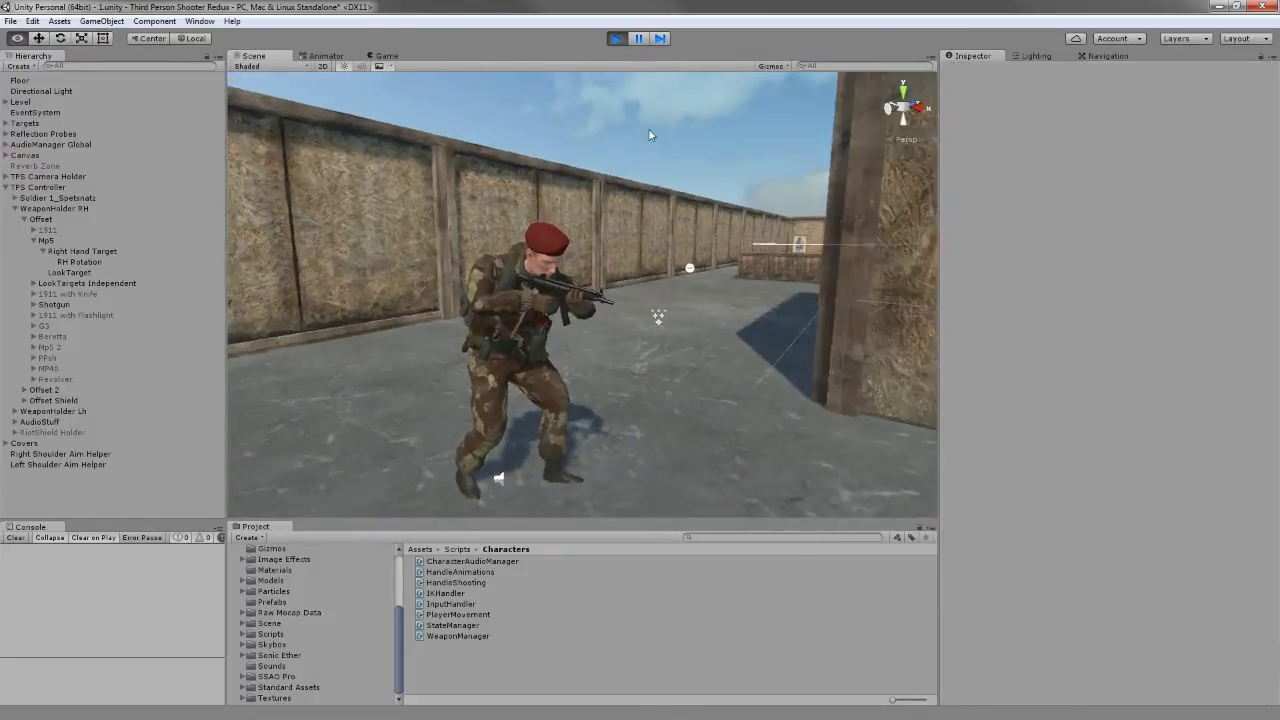
pyautogui.moveTo(648, 128); pyautogui.dragTo(700, 162, button='right')
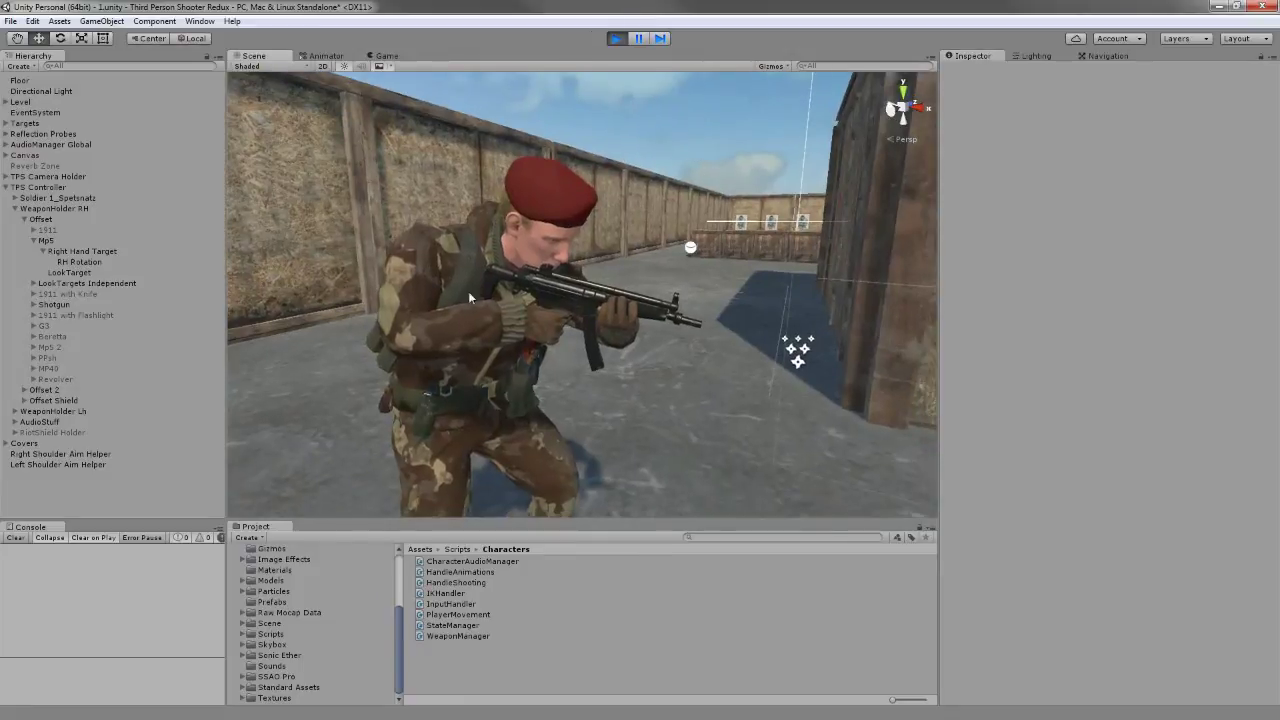
pyautogui.click(78, 251)
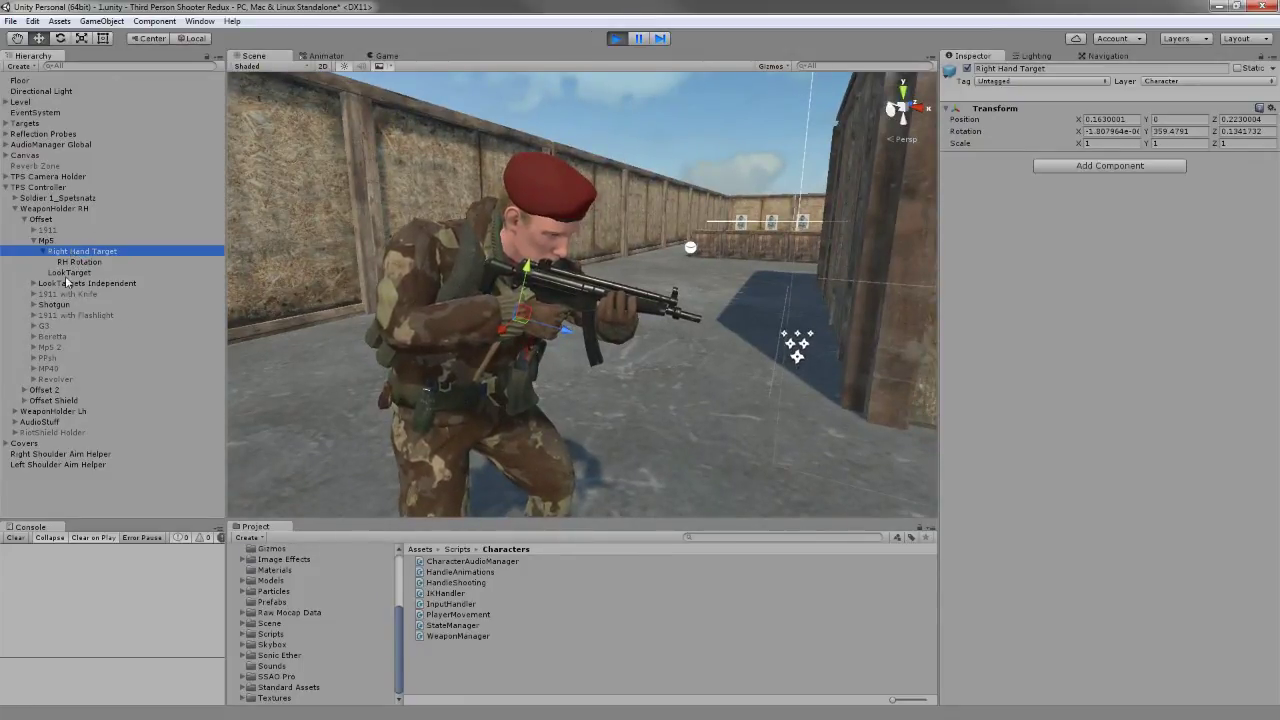
pyautogui.click(84, 263)
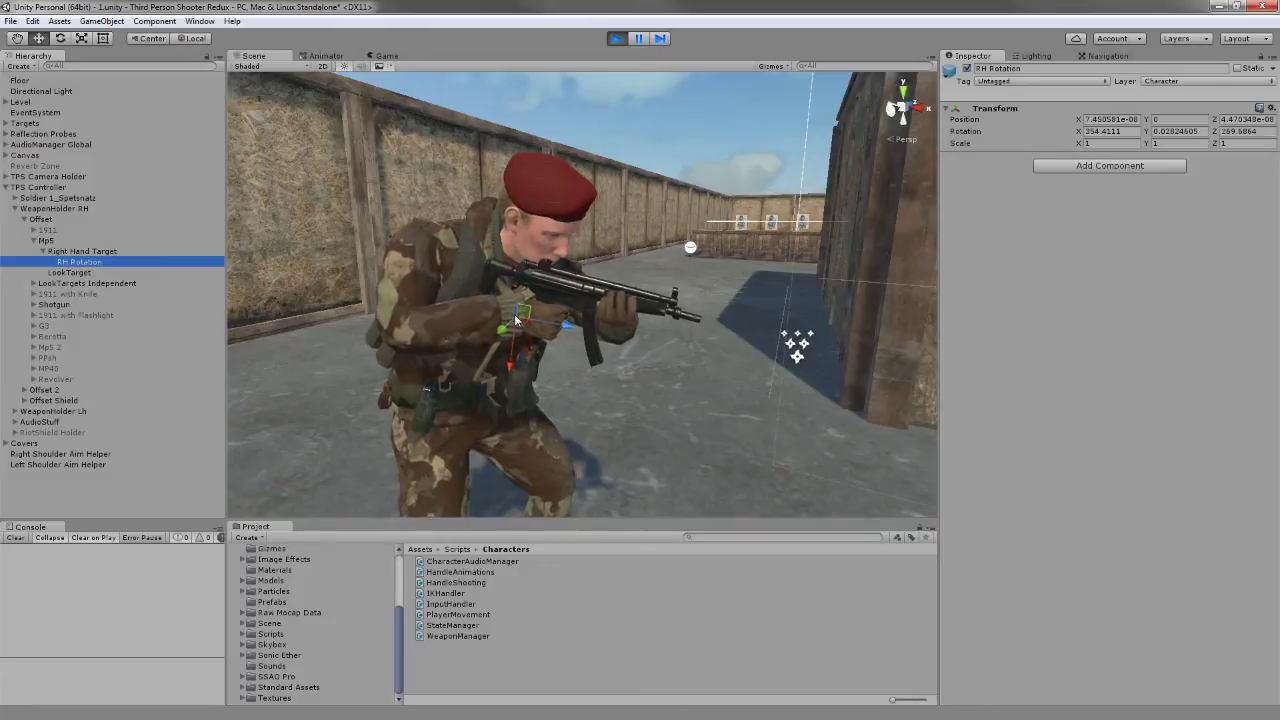
pyautogui.click(84, 251)
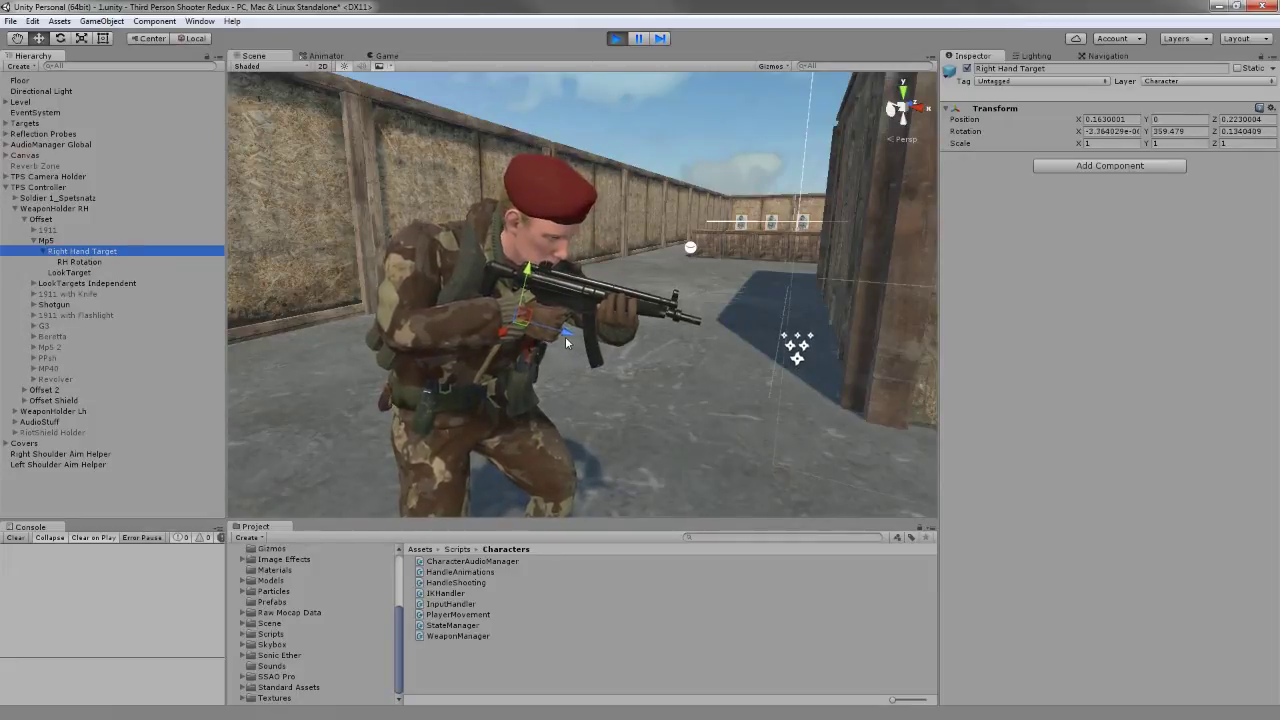
pyautogui.press('e')
pyautogui.click(541, 345)
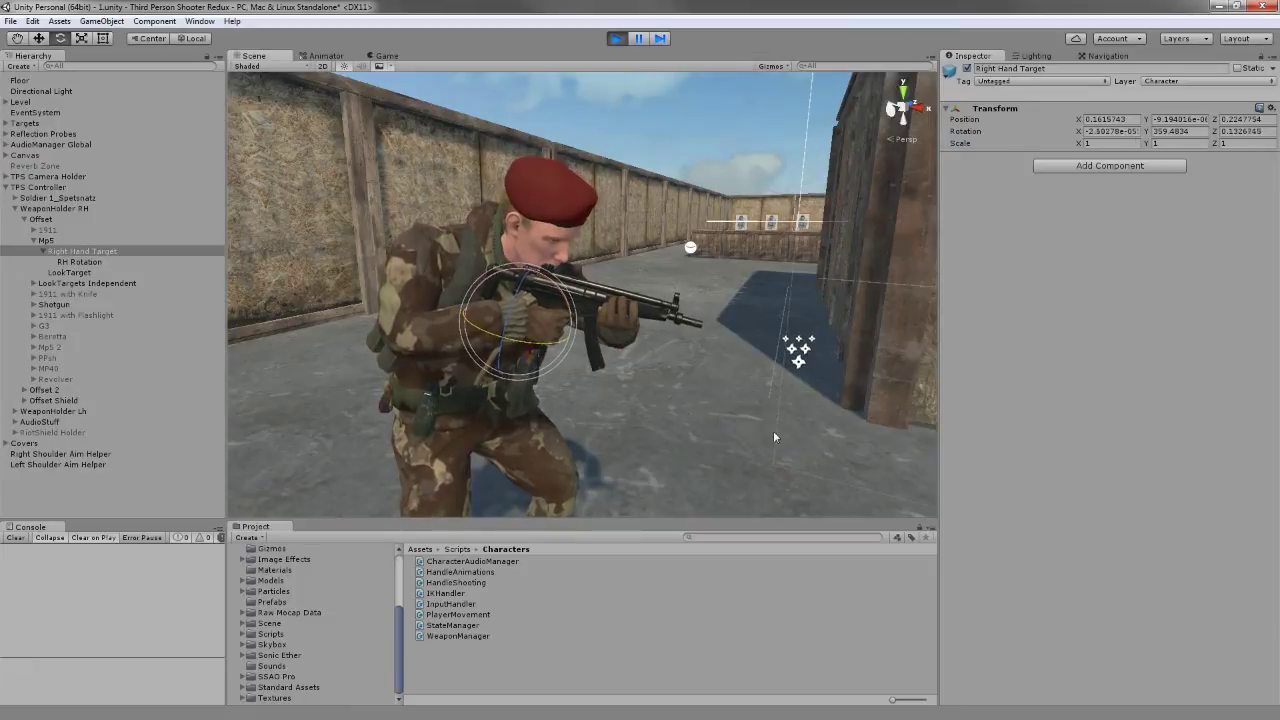
# Step: Rotate the MP5's RH Rotation so the rifle tilts slightly downward
pyautogui.click(76, 262)
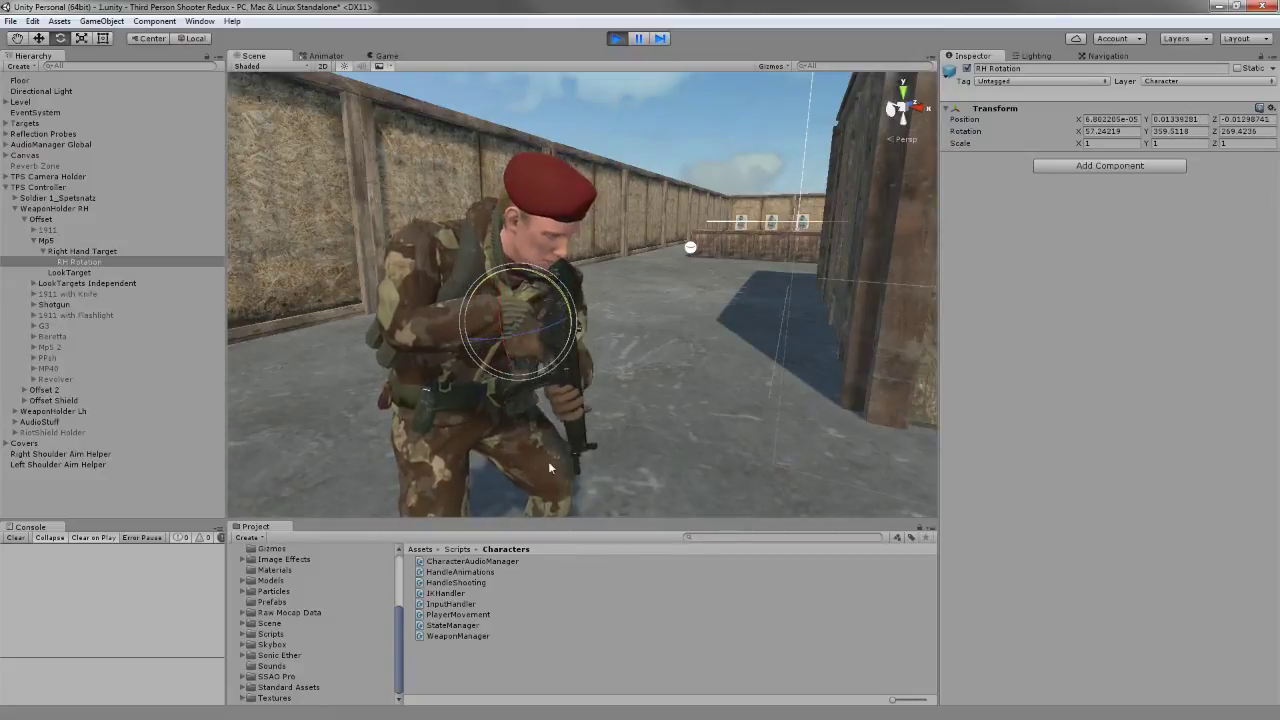
pyautogui.moveTo(526, 324); pyautogui.dragTo(437, 343)
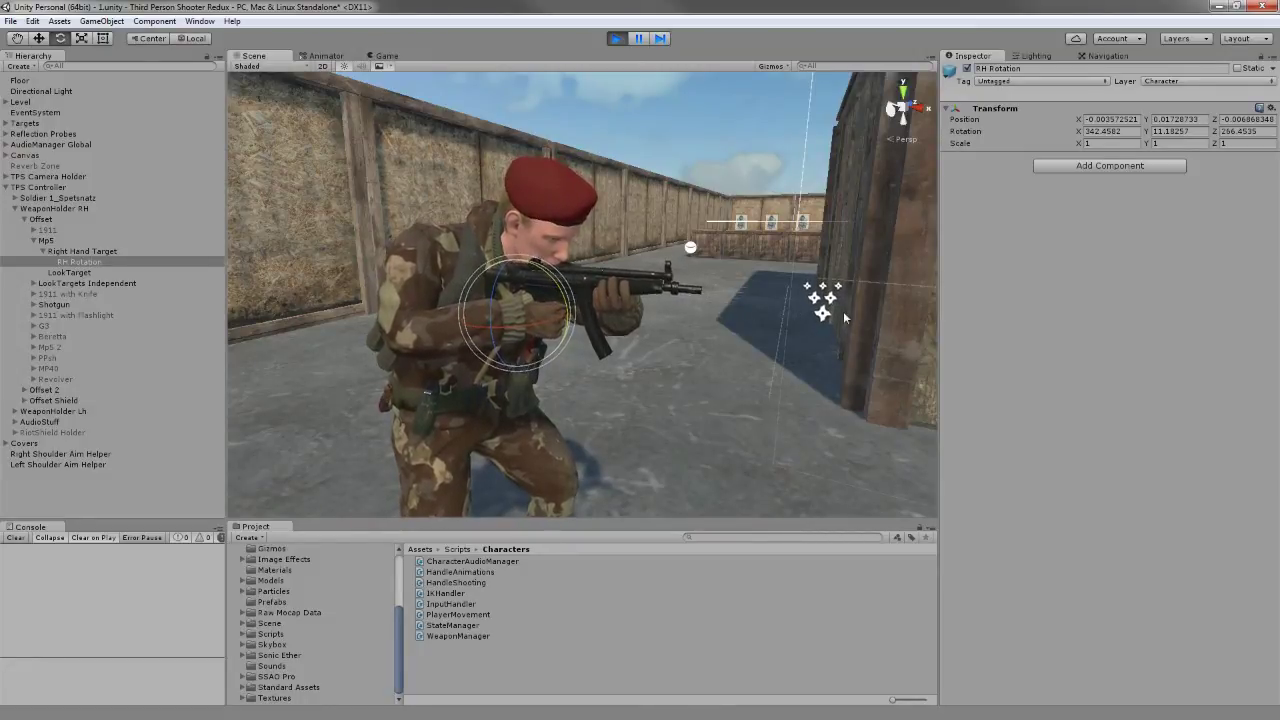
pyautogui.moveTo(593, 302)
pyautogui.mouseDown()
pyautogui.moveTo(567, 308)
pyautogui.moveTo(560, 330)
pyautogui.mouseUp()
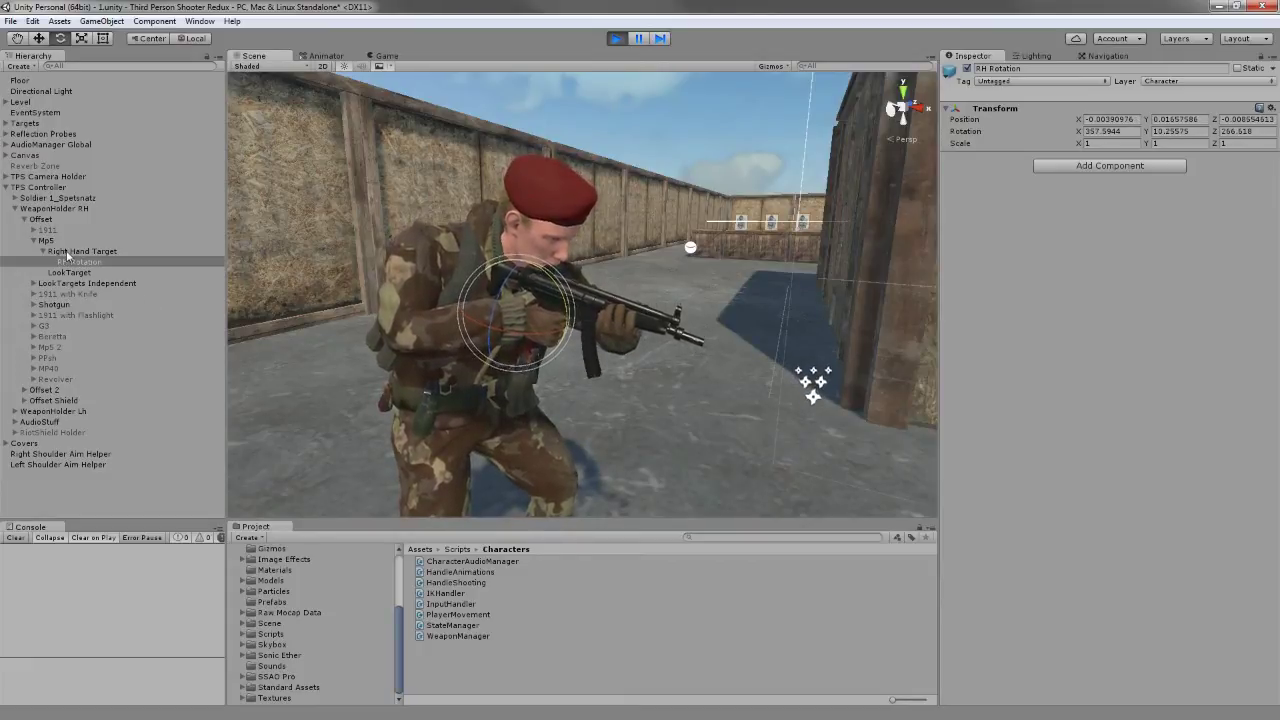
# Step: Switch back to the Move tool with RH Rotation selected and stop play mode
pyautogui.click(110, 251)
pyautogui.press('w')
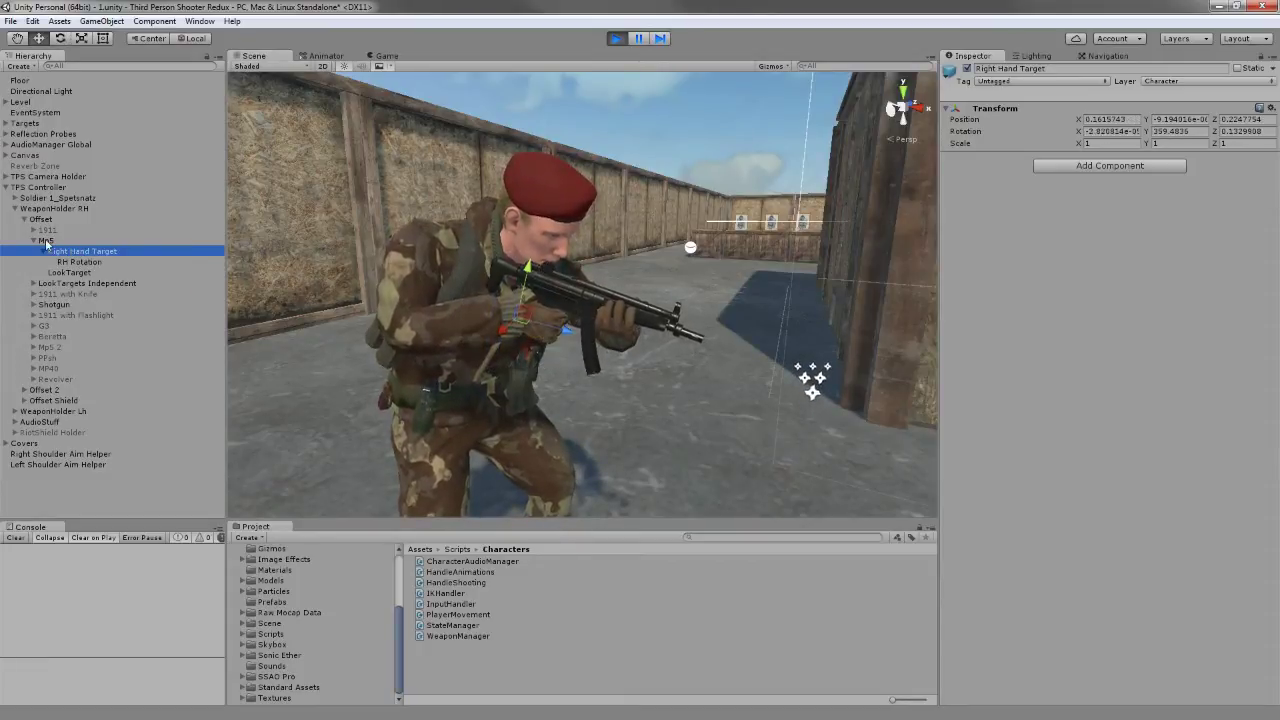
pyautogui.click(75, 262)
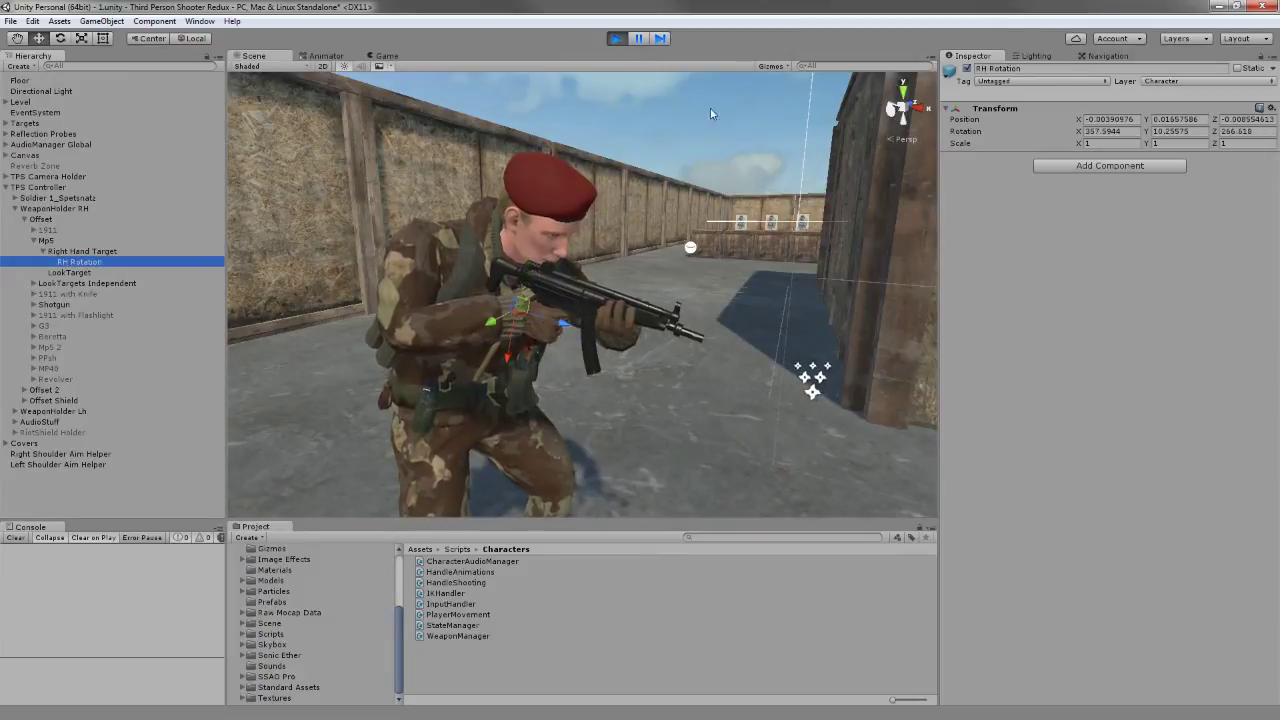
pyautogui.hotkey('ctrl', 'p')
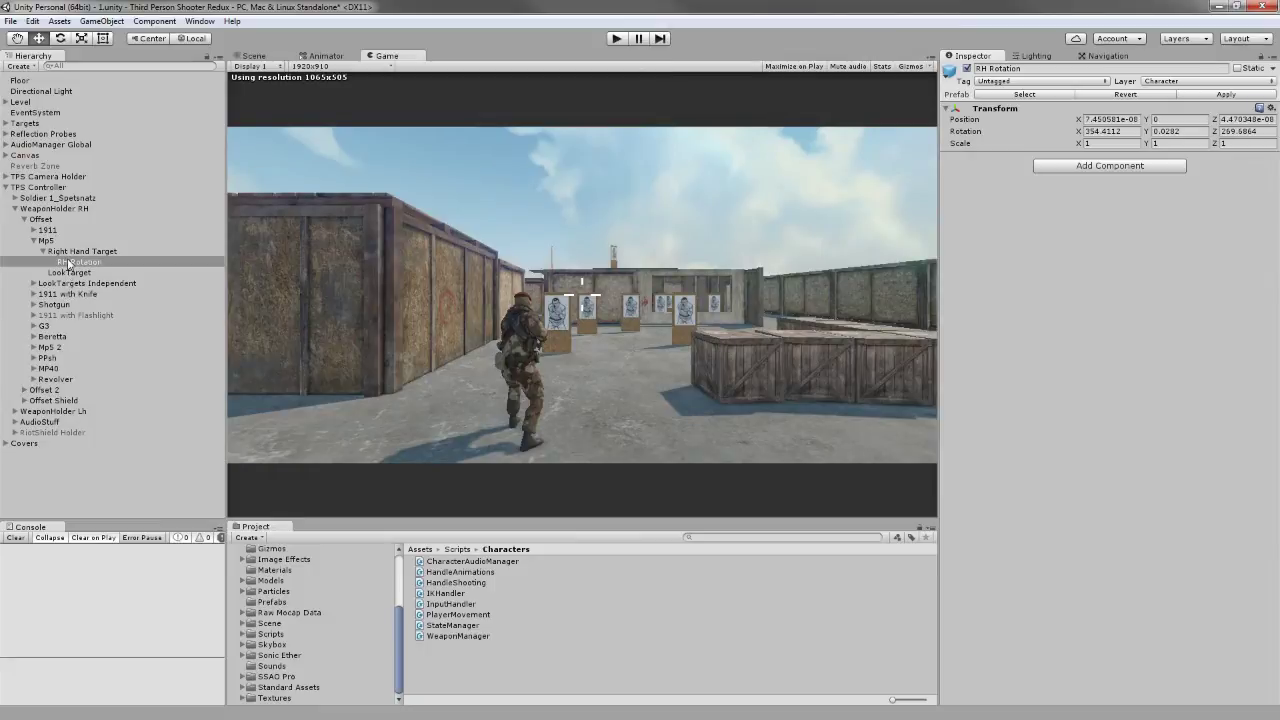
pyautogui.click(68, 251)
pyautogui.click(35, 230)
pyautogui.click(69, 243)
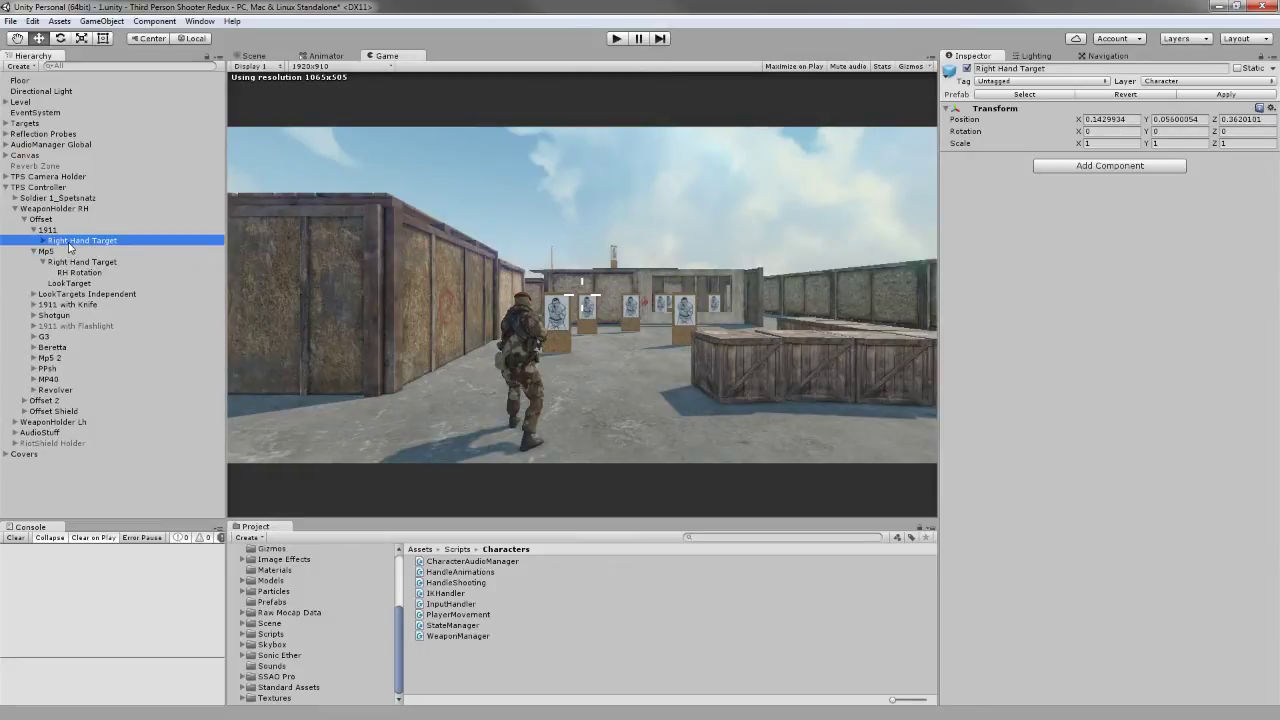
pyautogui.click(43, 242)
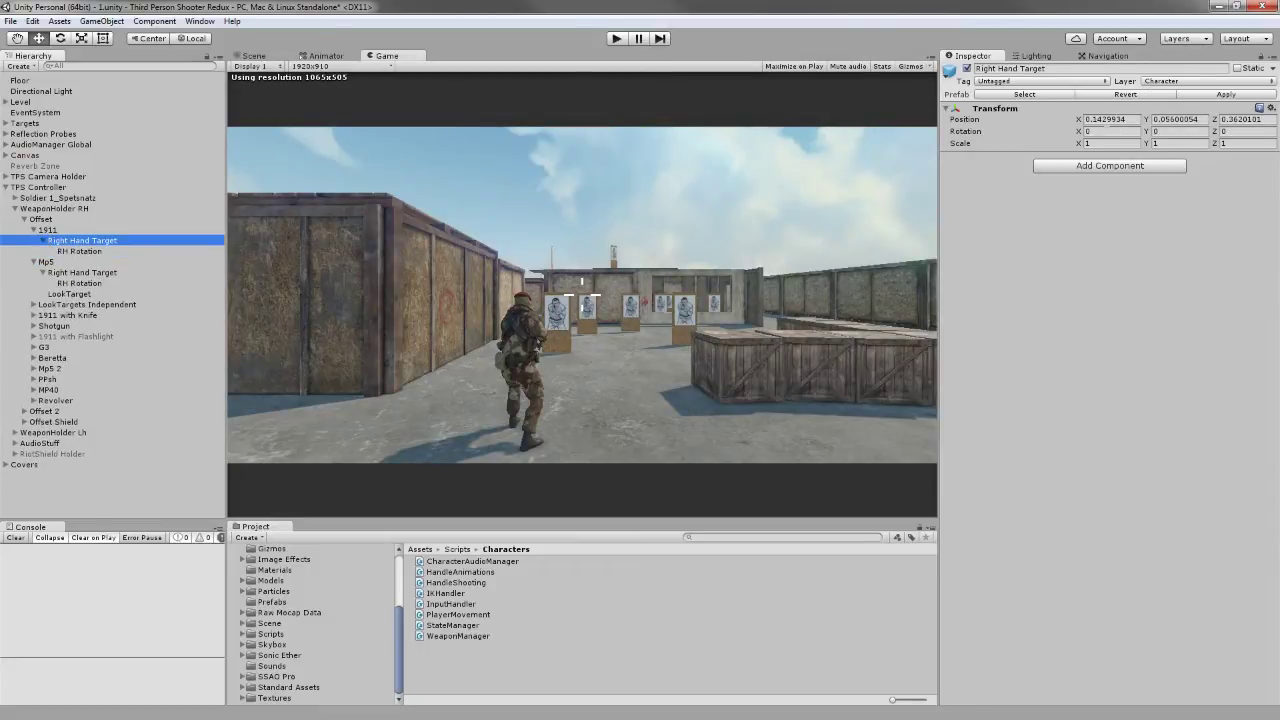
pyautogui.click(90, 252)
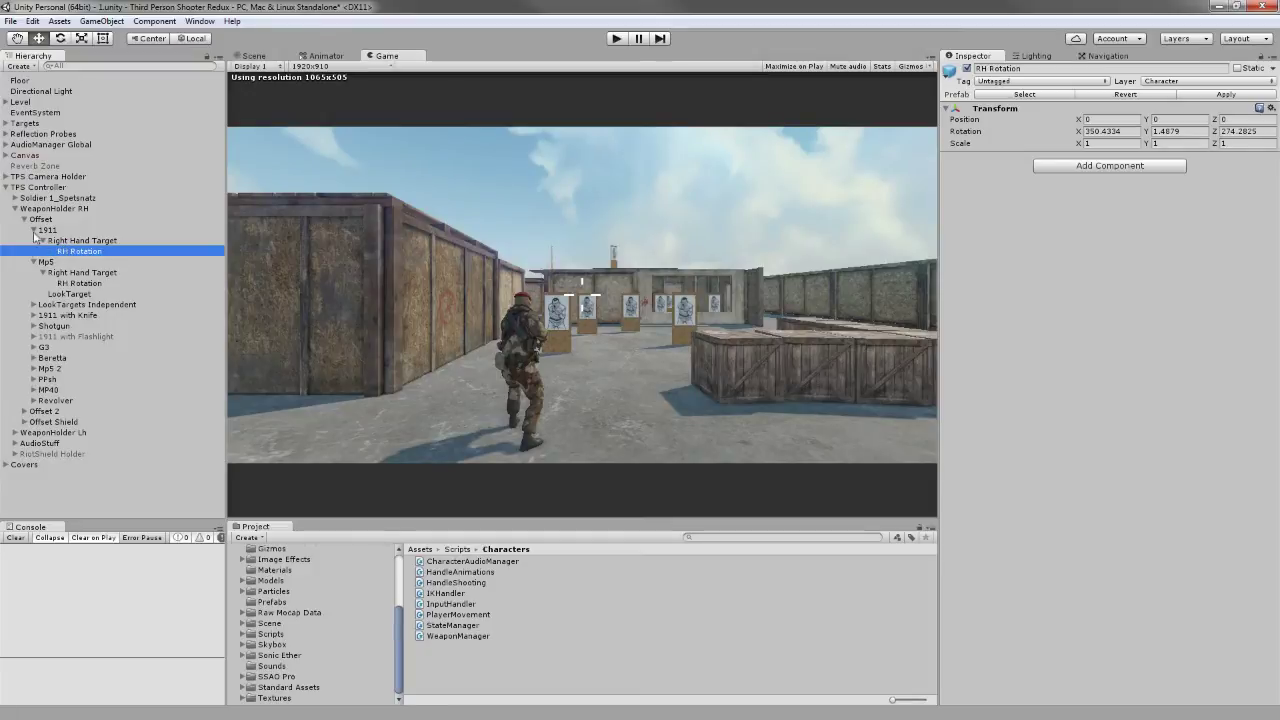
pyautogui.click(70, 242)
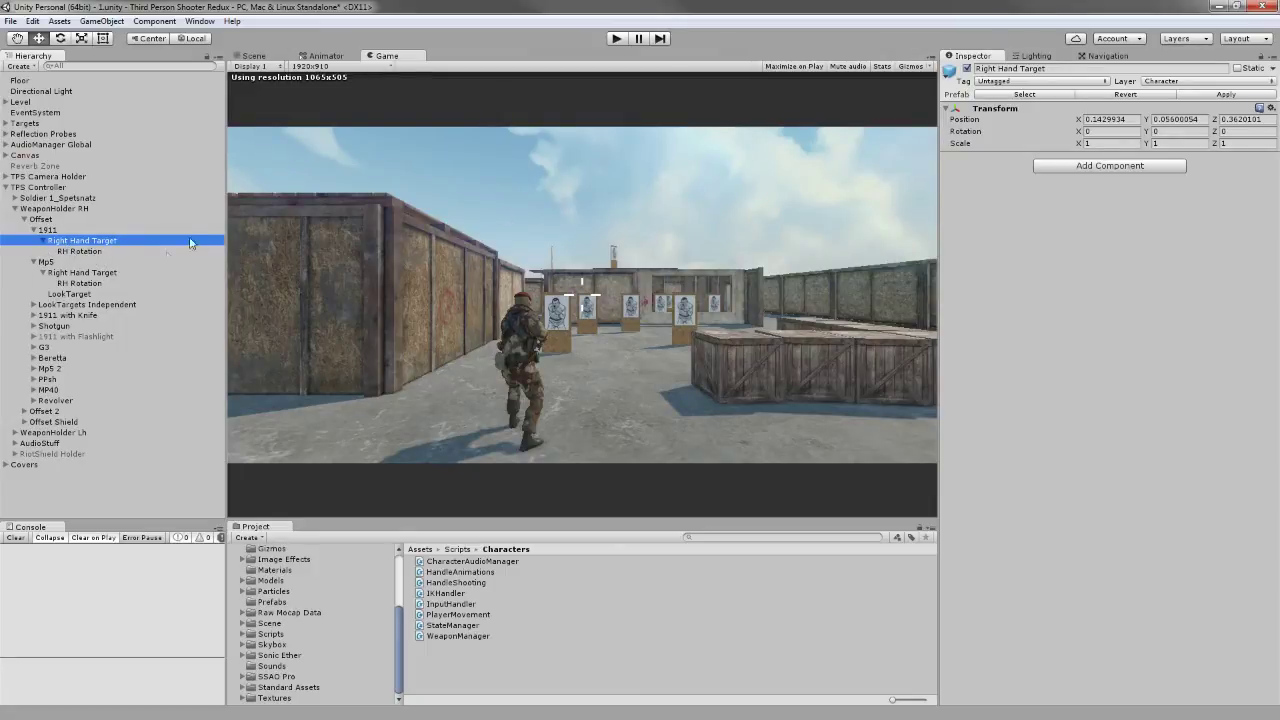
pyautogui.moveTo(80, 251); pyautogui.dragTo(72, 244)
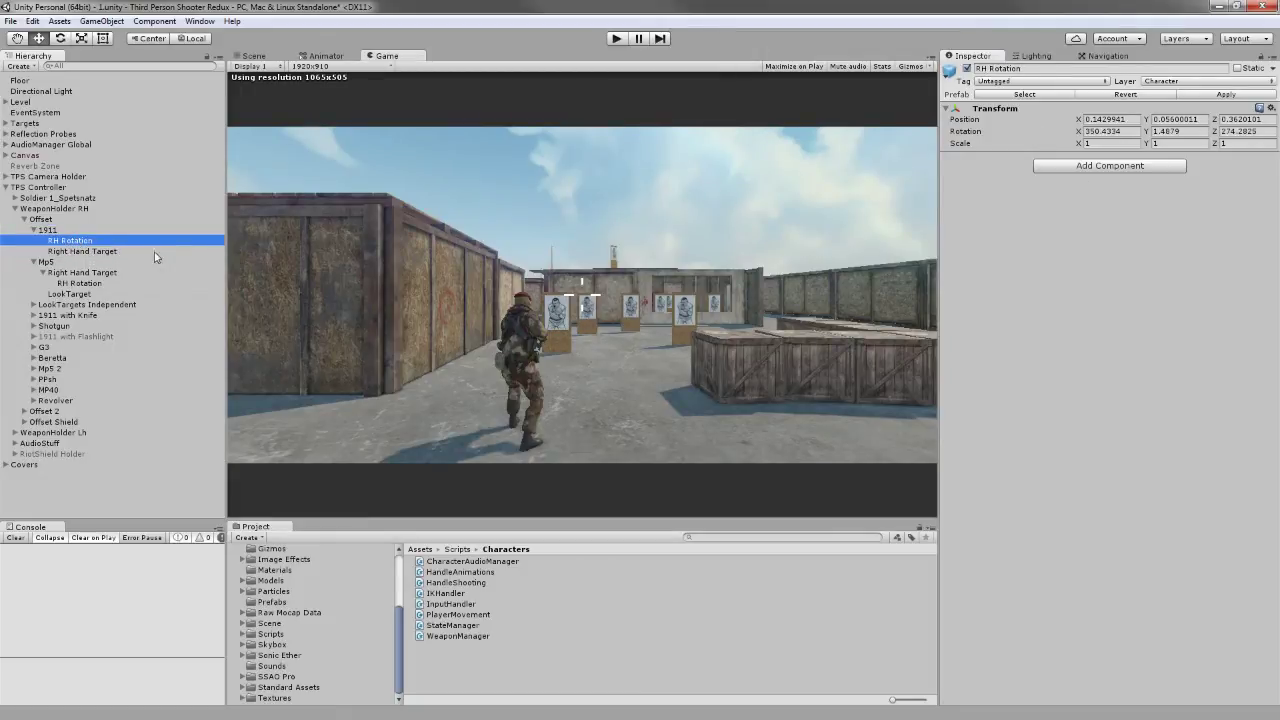
pyautogui.click(85, 253)
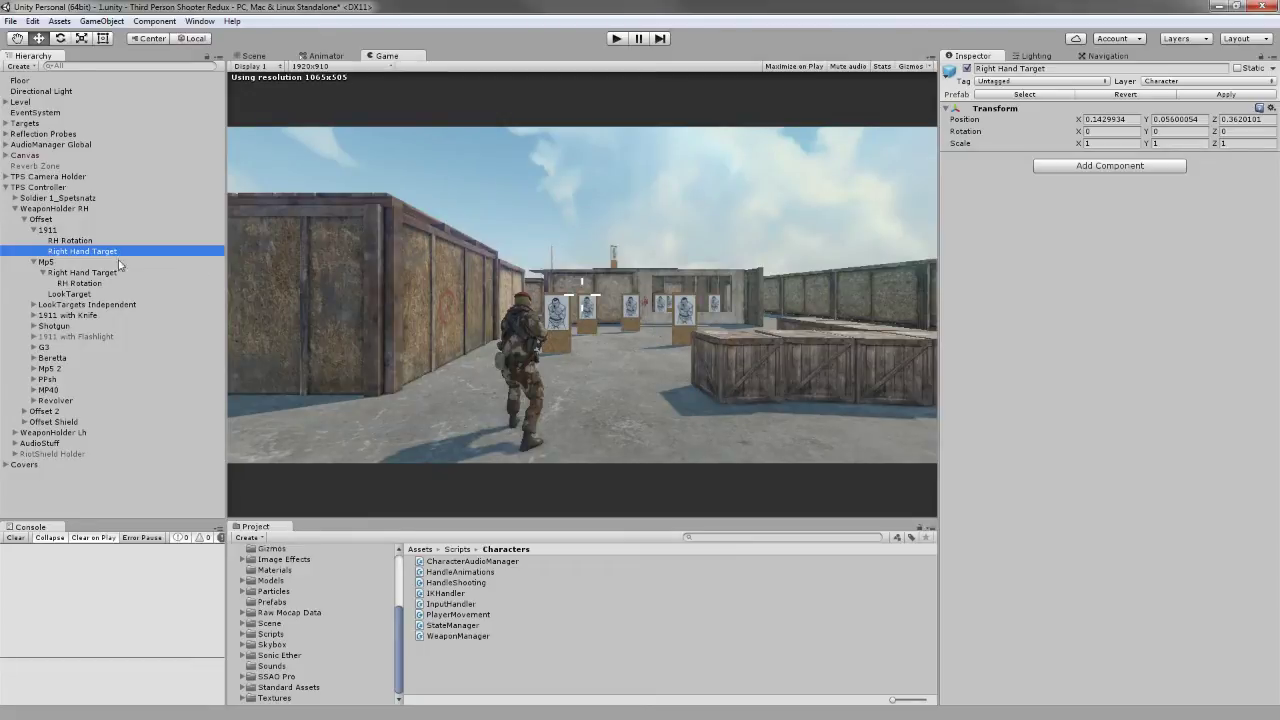
pyautogui.moveTo(86, 243); pyautogui.dragTo(82, 251)
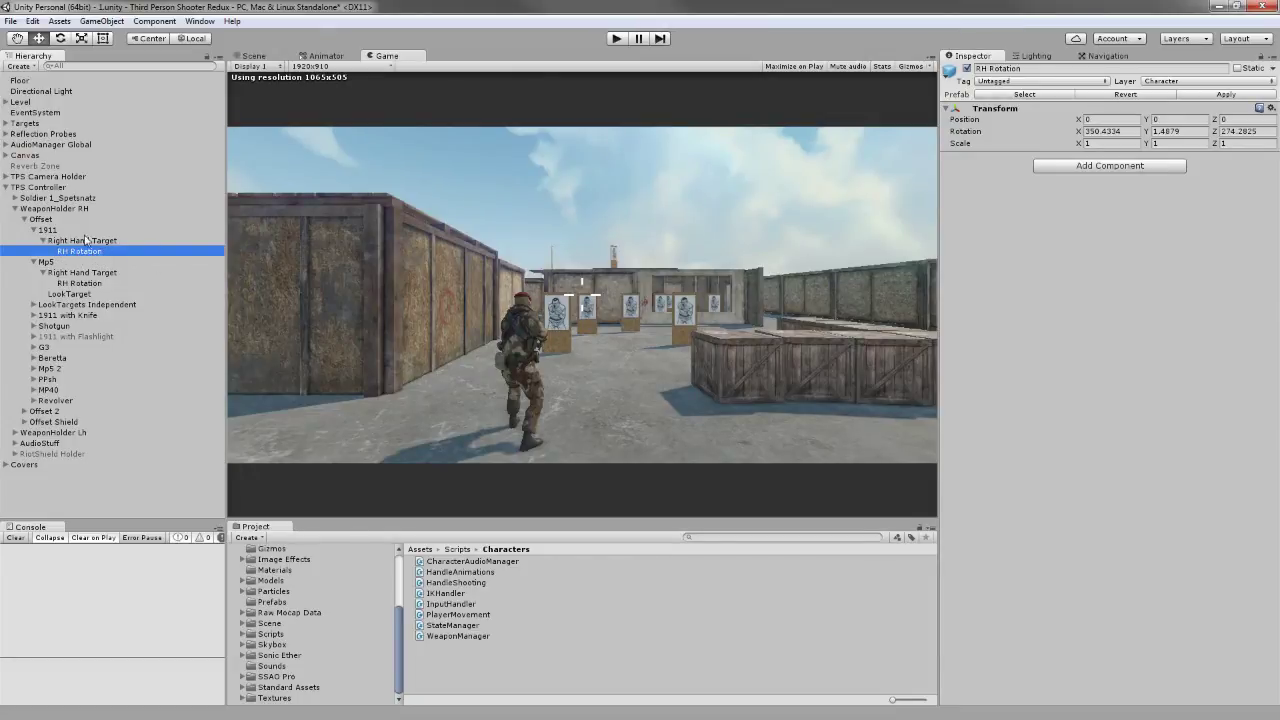
pyautogui.click(86, 241)
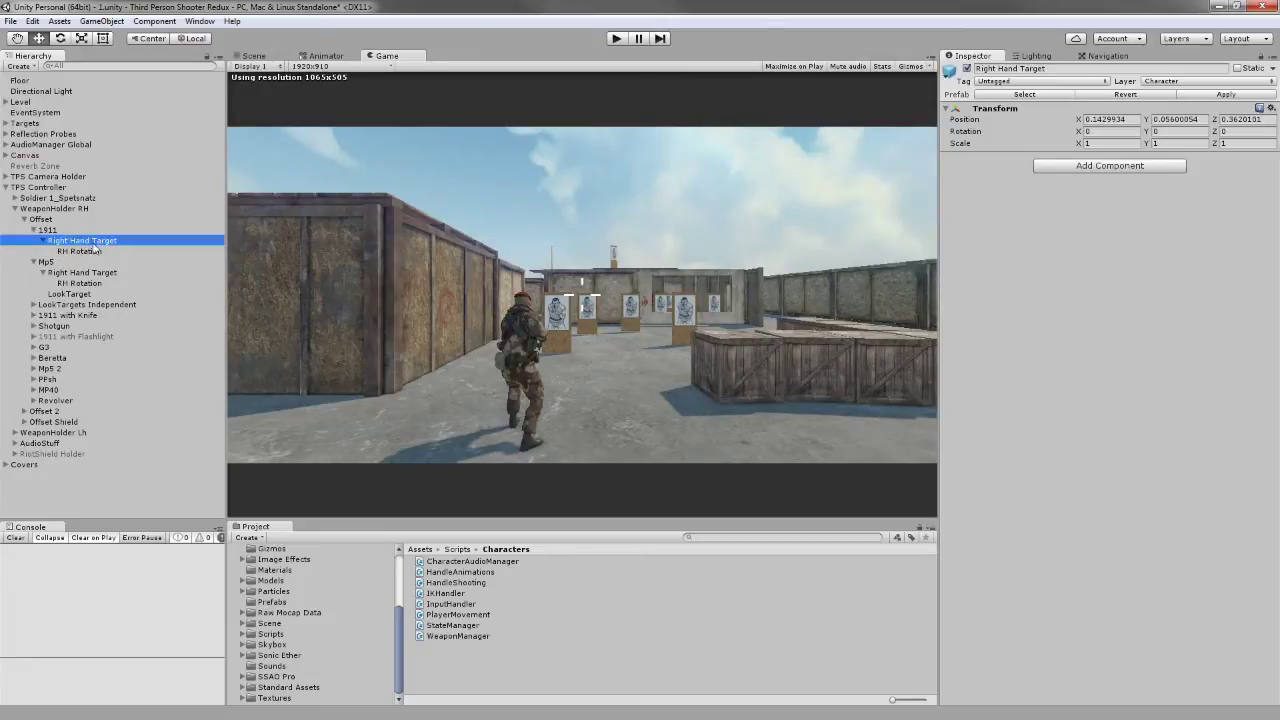
pyautogui.press('e')
pyautogui.click(34, 231)
# Step: Rotate the Mp5's Right Hand Target about 82 degrees on Z in the Scene view
pyautogui.click(59, 254)
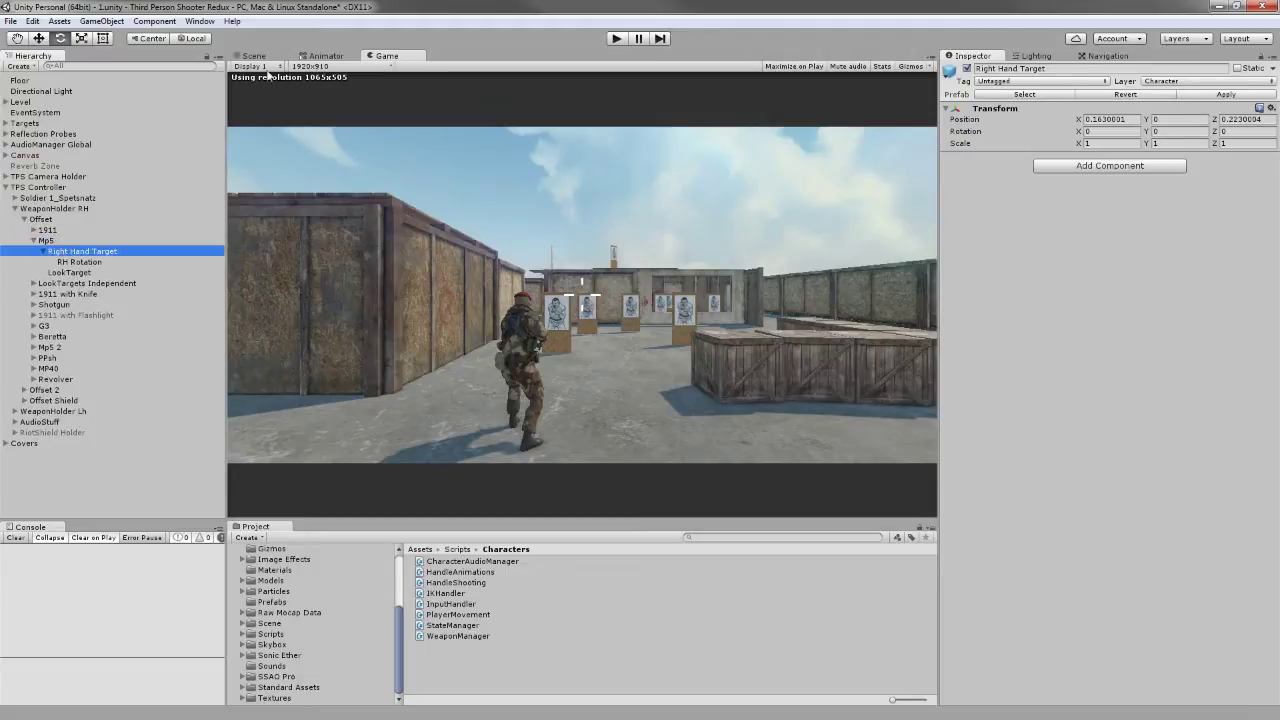
pyautogui.click(266, 56)
pyautogui.moveTo(417, 317); pyautogui.dragTo(258, 297)
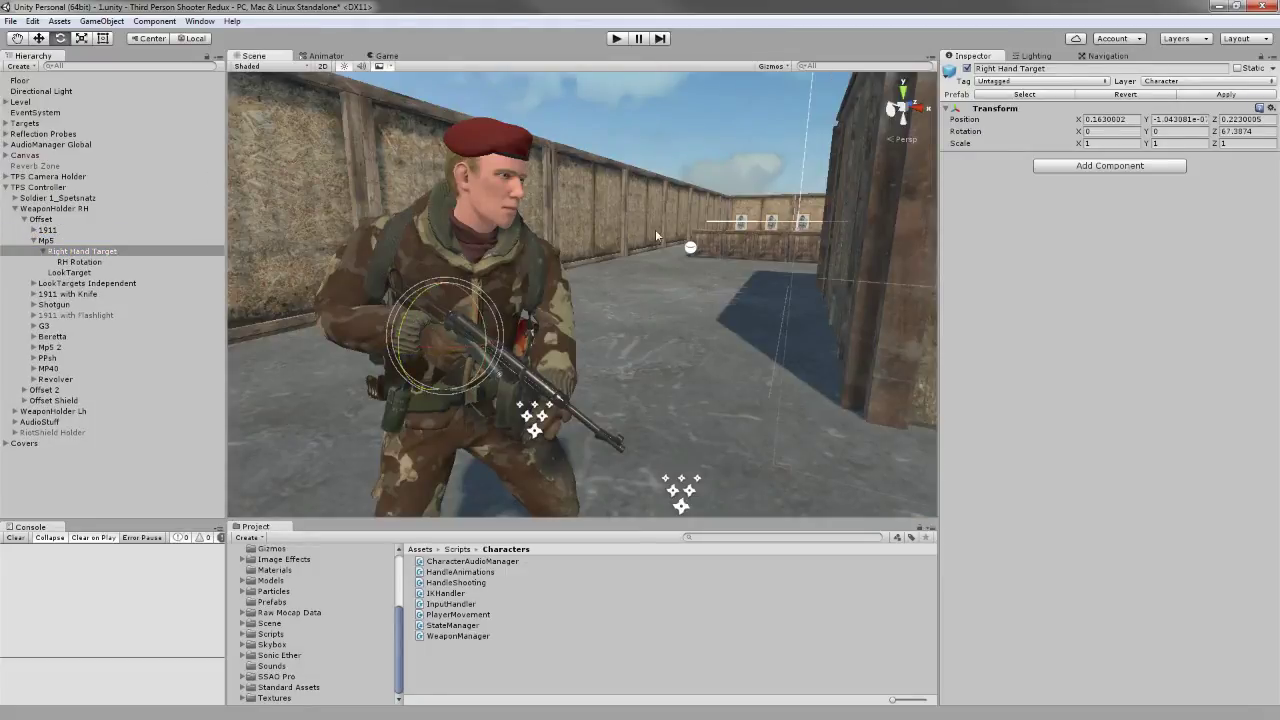
pyautogui.press('w')
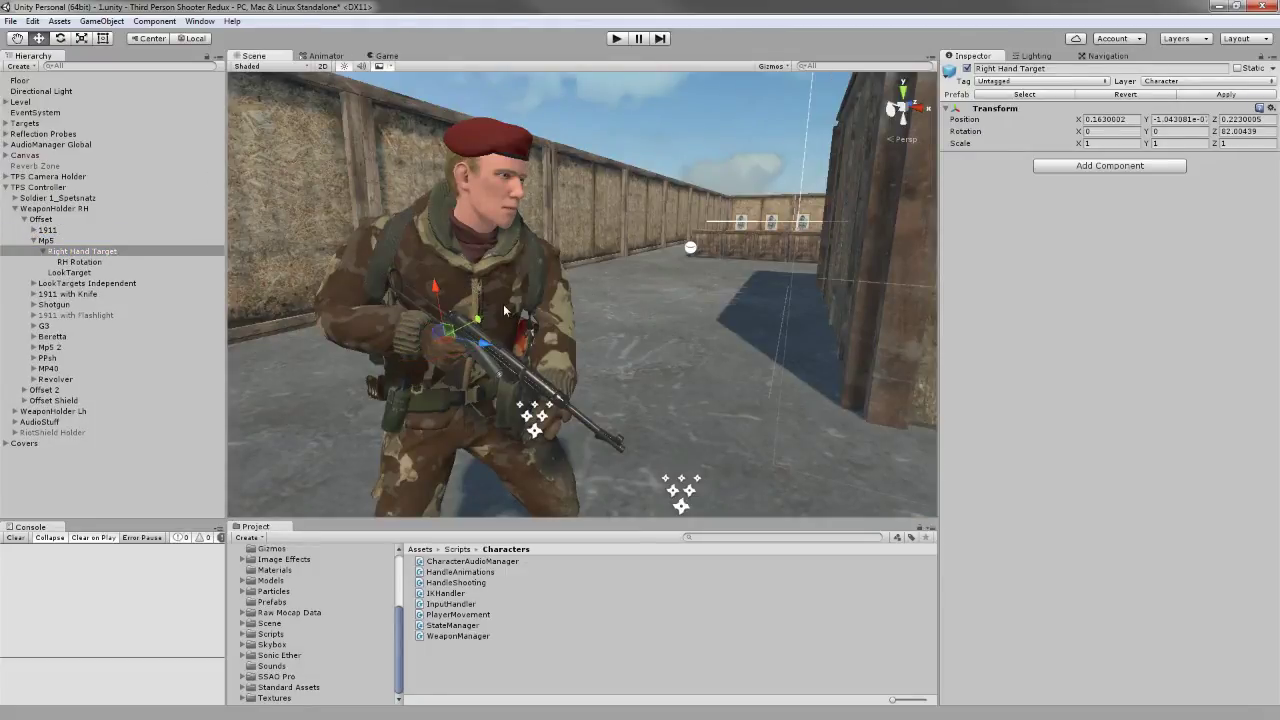
pyautogui.click(88, 262)
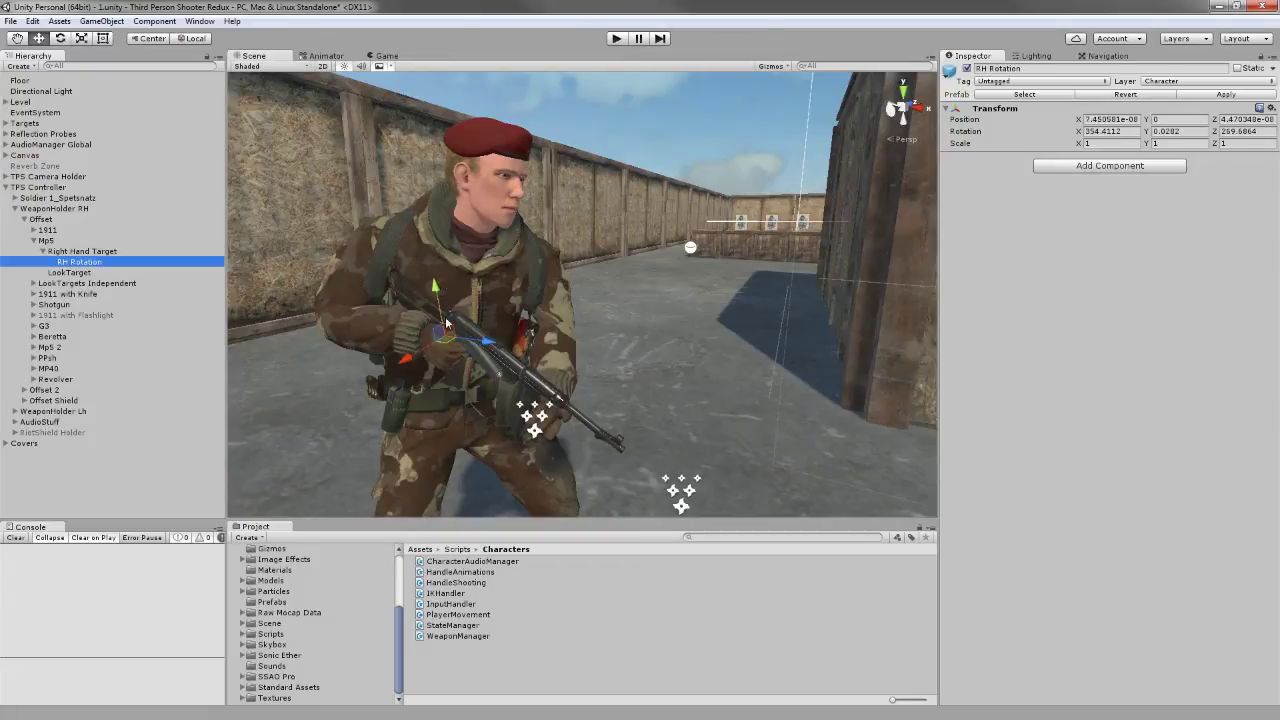
# Step: Play the game to test the hand pose with the soldier aiming, then stop
pyautogui.click(618, 40)
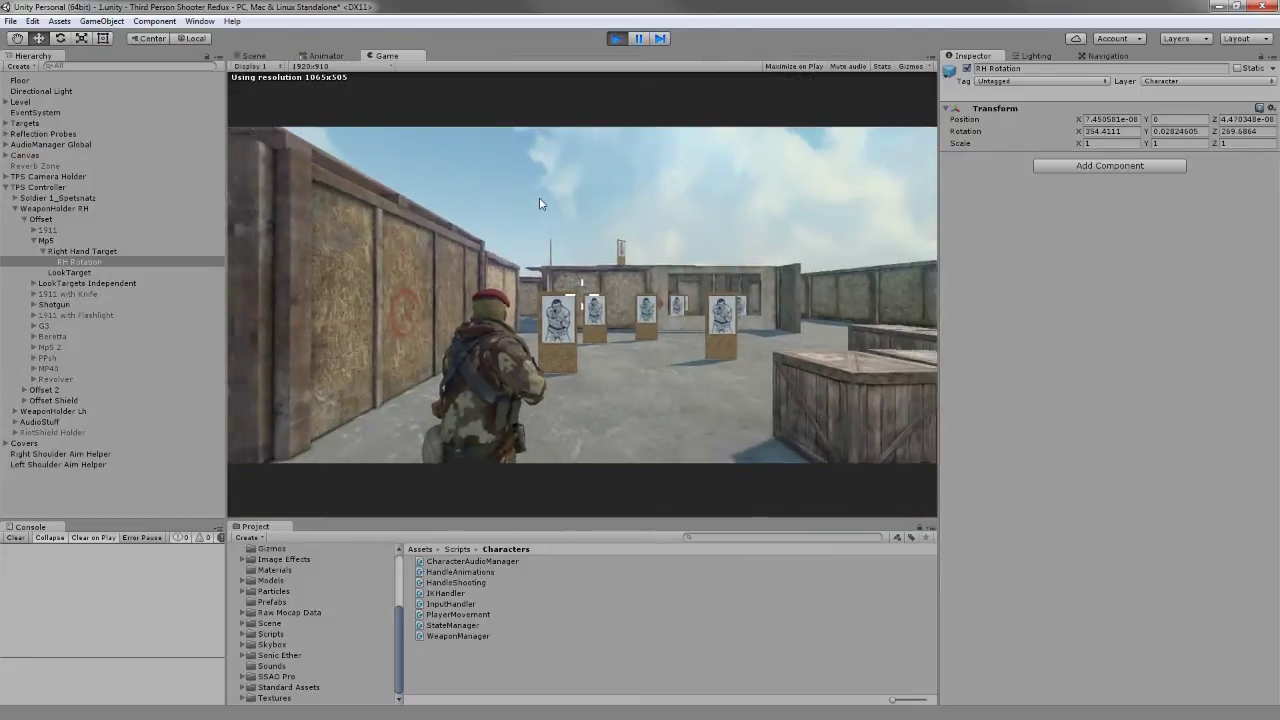
pyautogui.moveTo(539, 203); pyautogui.dragTo(263, 48, button='right')
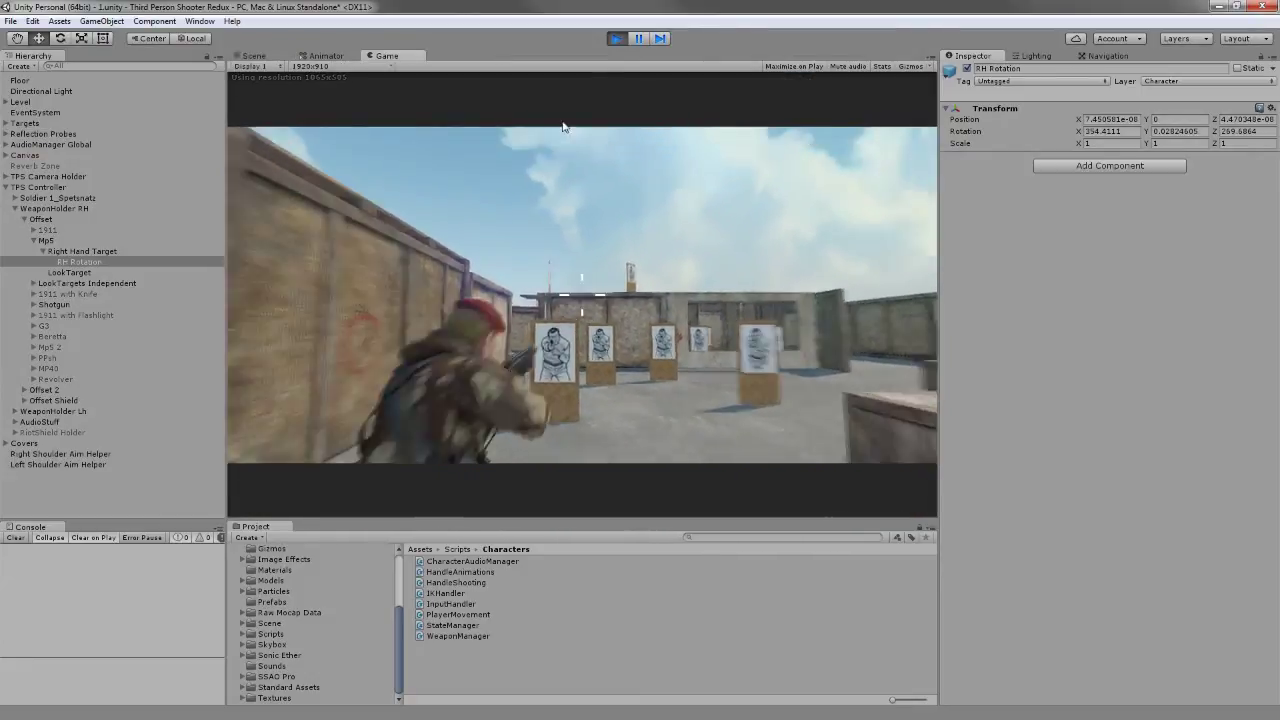
pyautogui.click(258, 54)
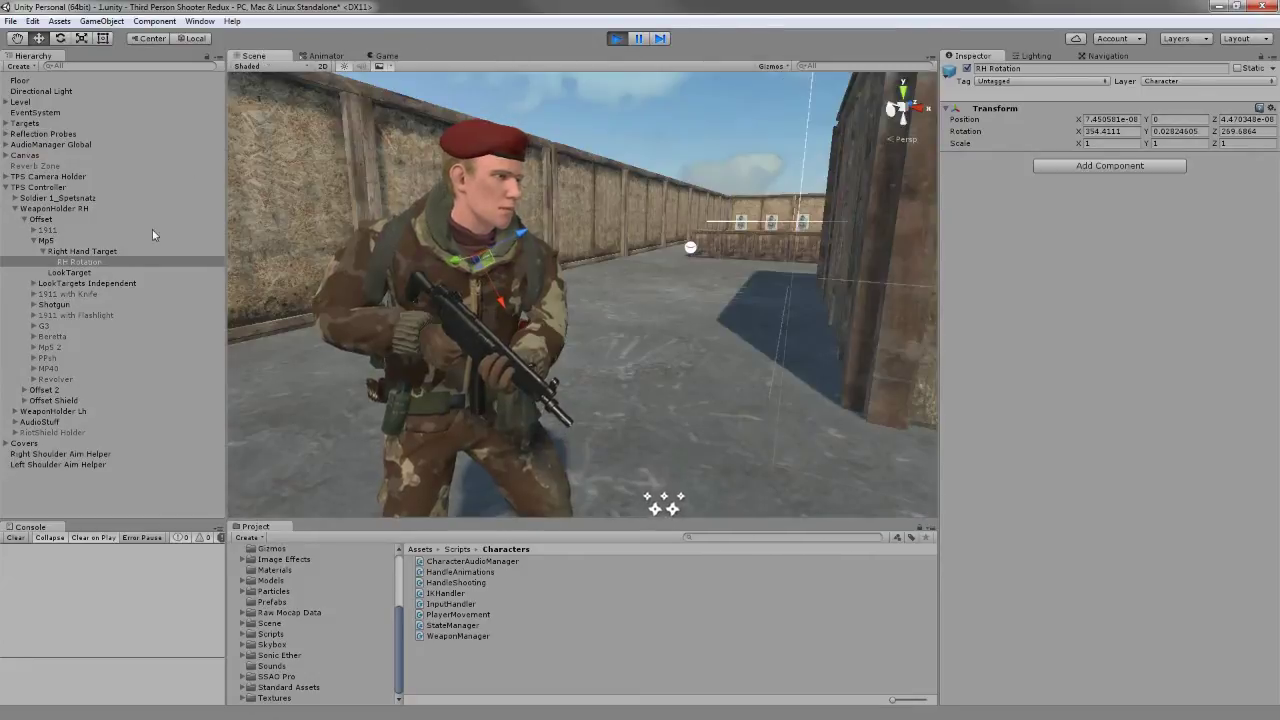
pyautogui.click(95, 250)
pyautogui.click(95, 263)
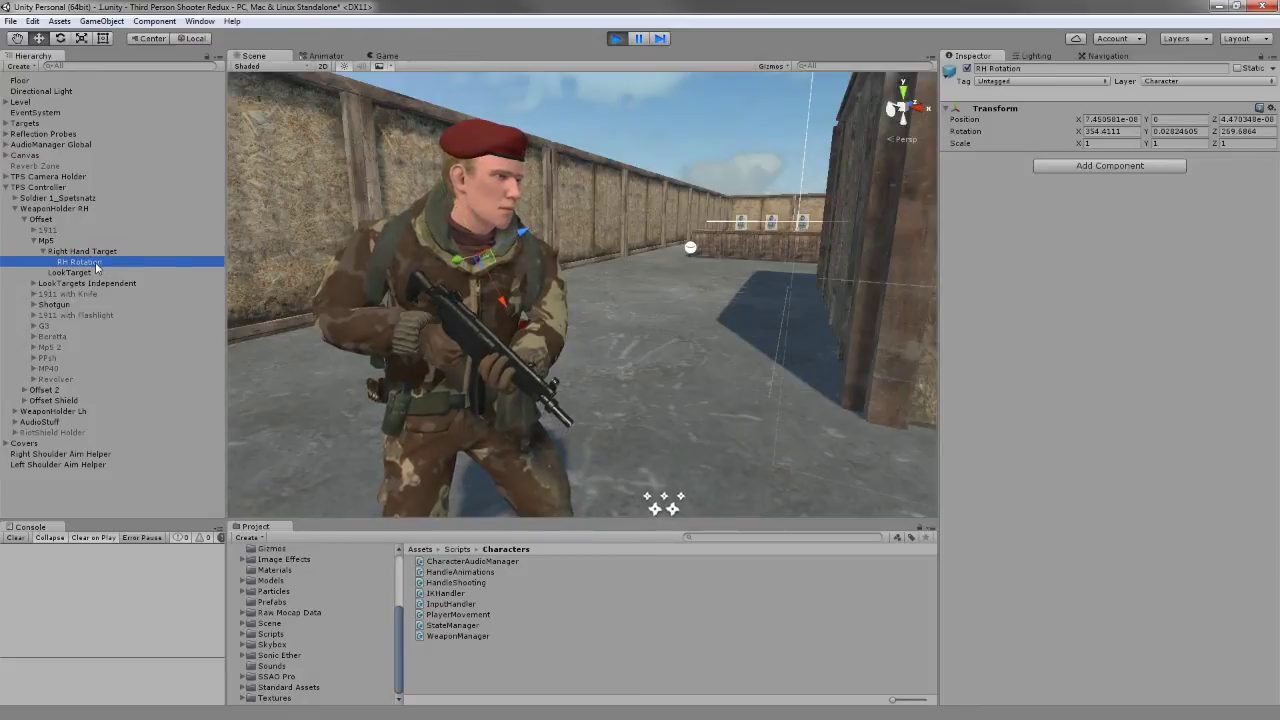
pyautogui.click(93, 251)
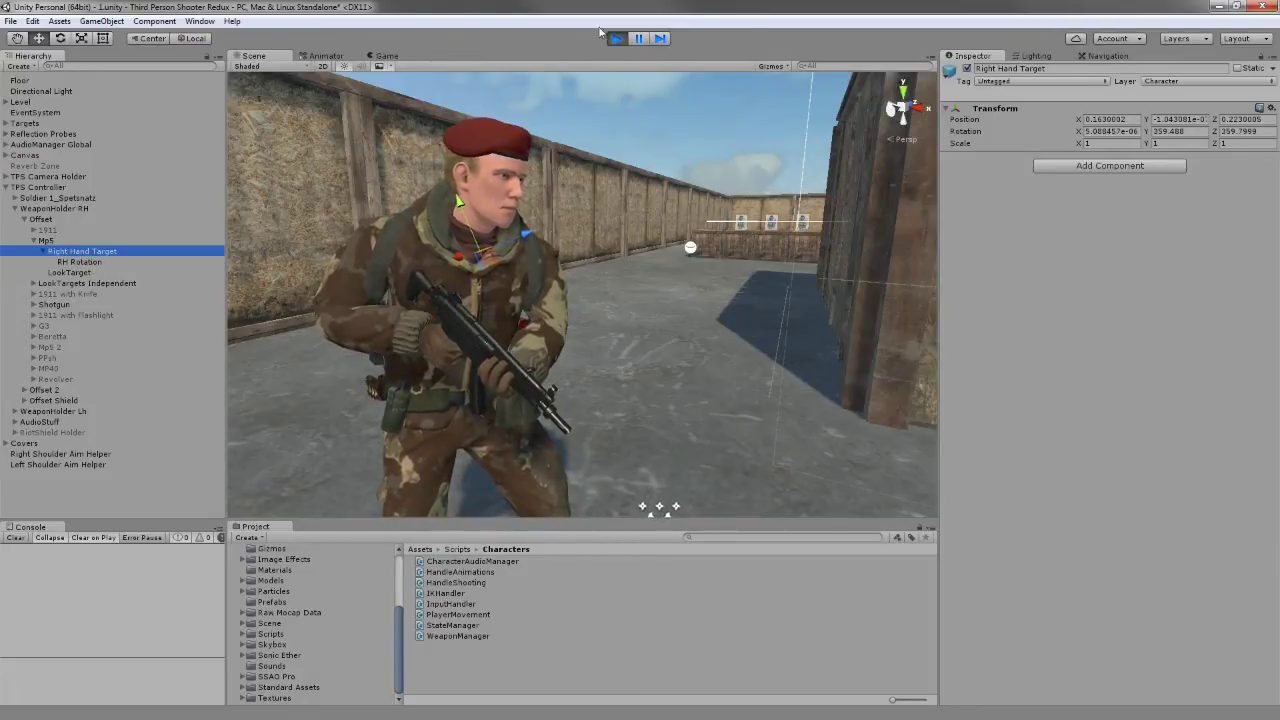
pyautogui.hotkey('ctrl', 'p')
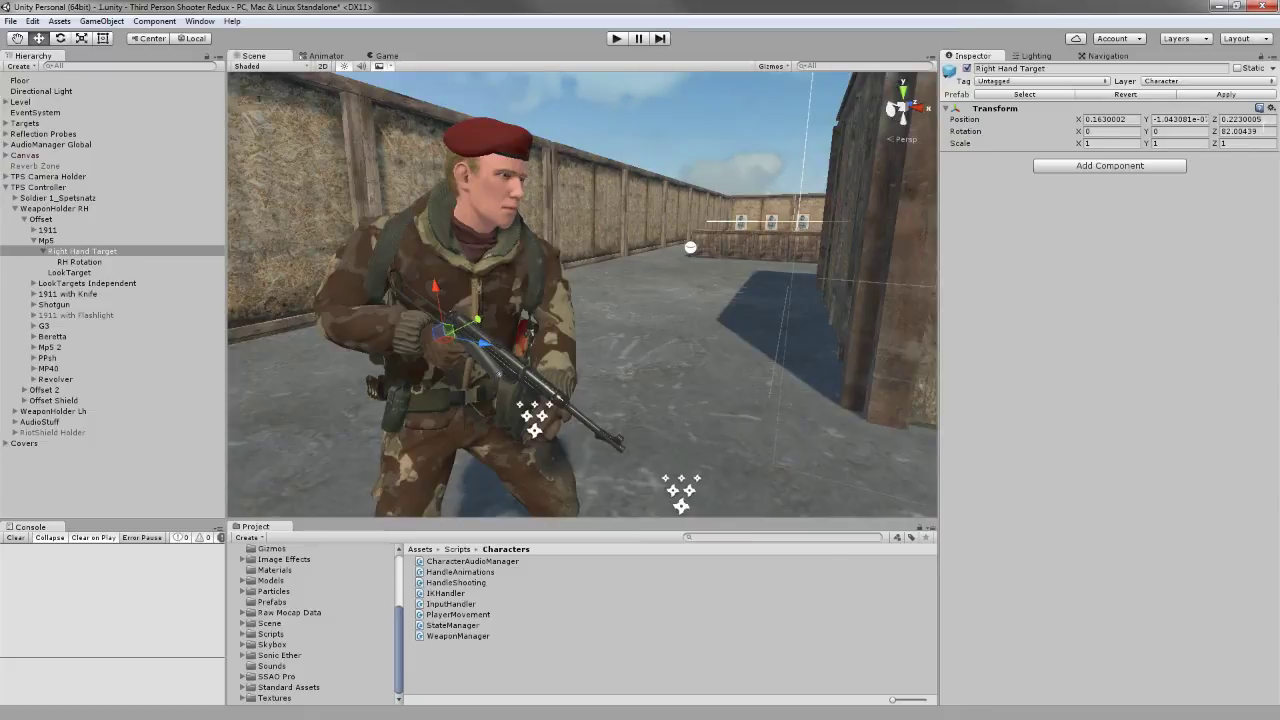
# Step: Set the Right Hand Target's Z rotation to 0 and collapse Mp5 in the Hierarchy
pyautogui.click(1245, 131)
pyautogui.write('0')
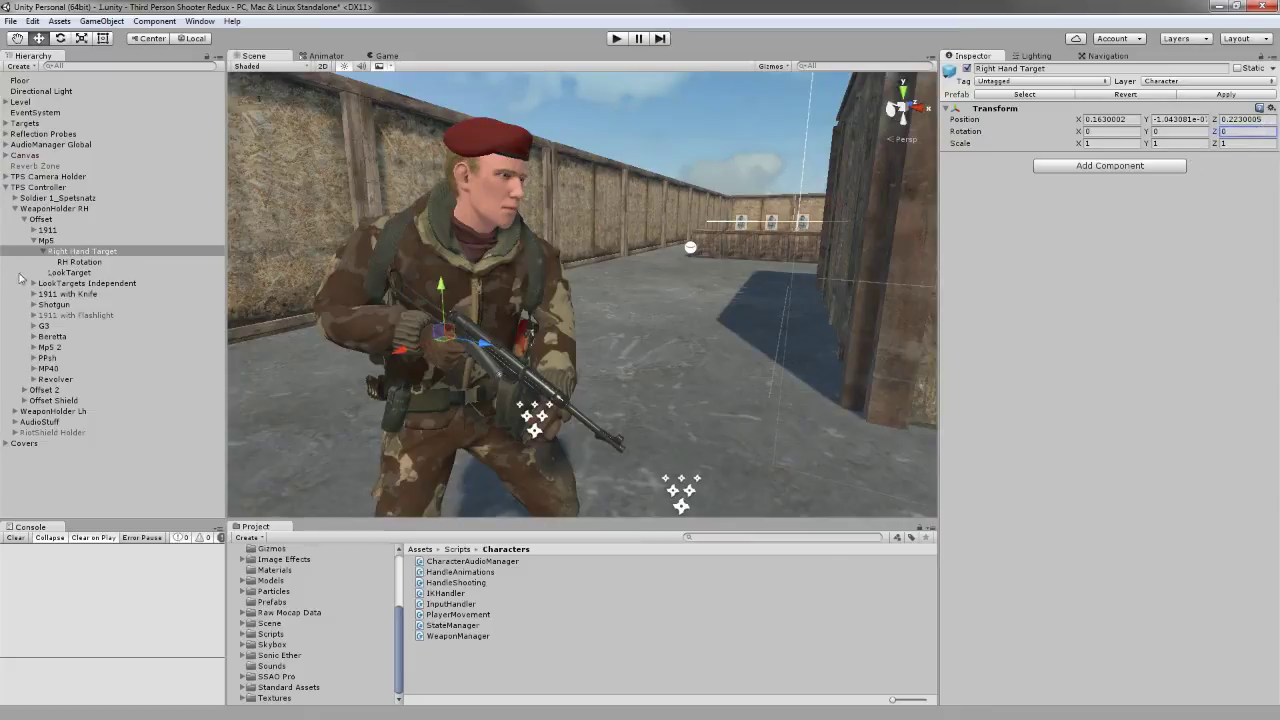
pyautogui.click(81, 263)
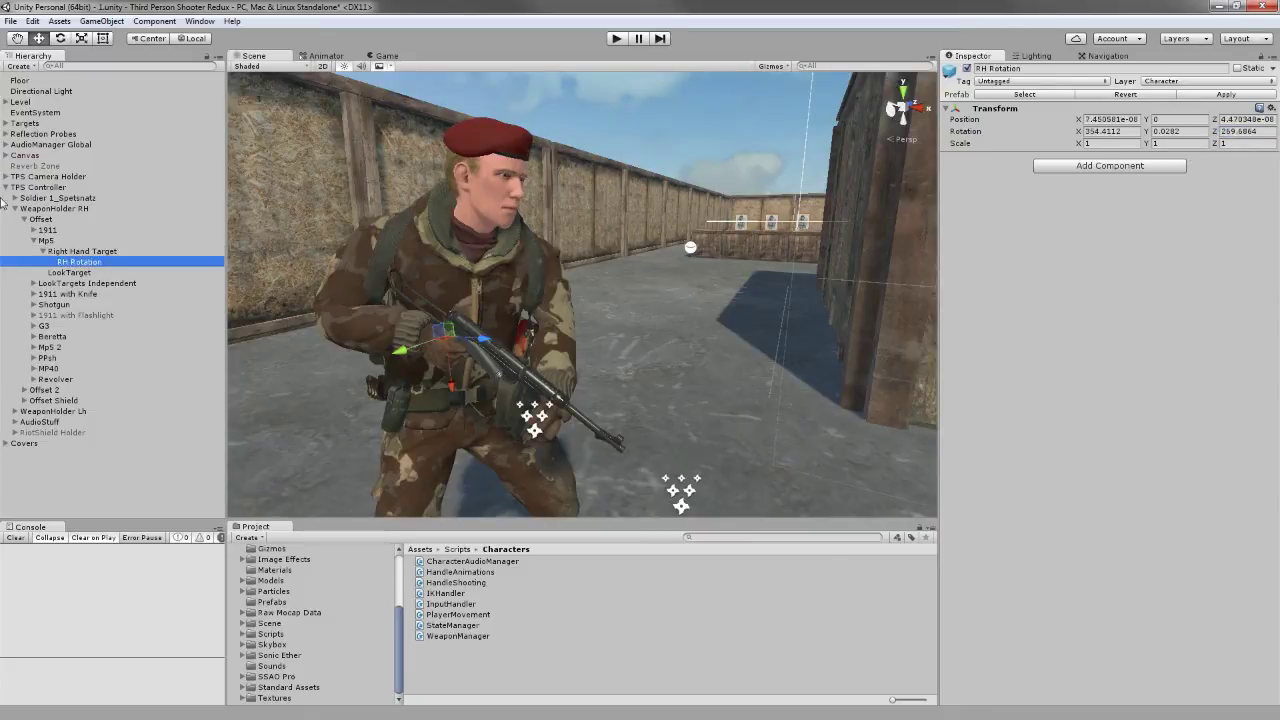
pyautogui.click(81, 252)
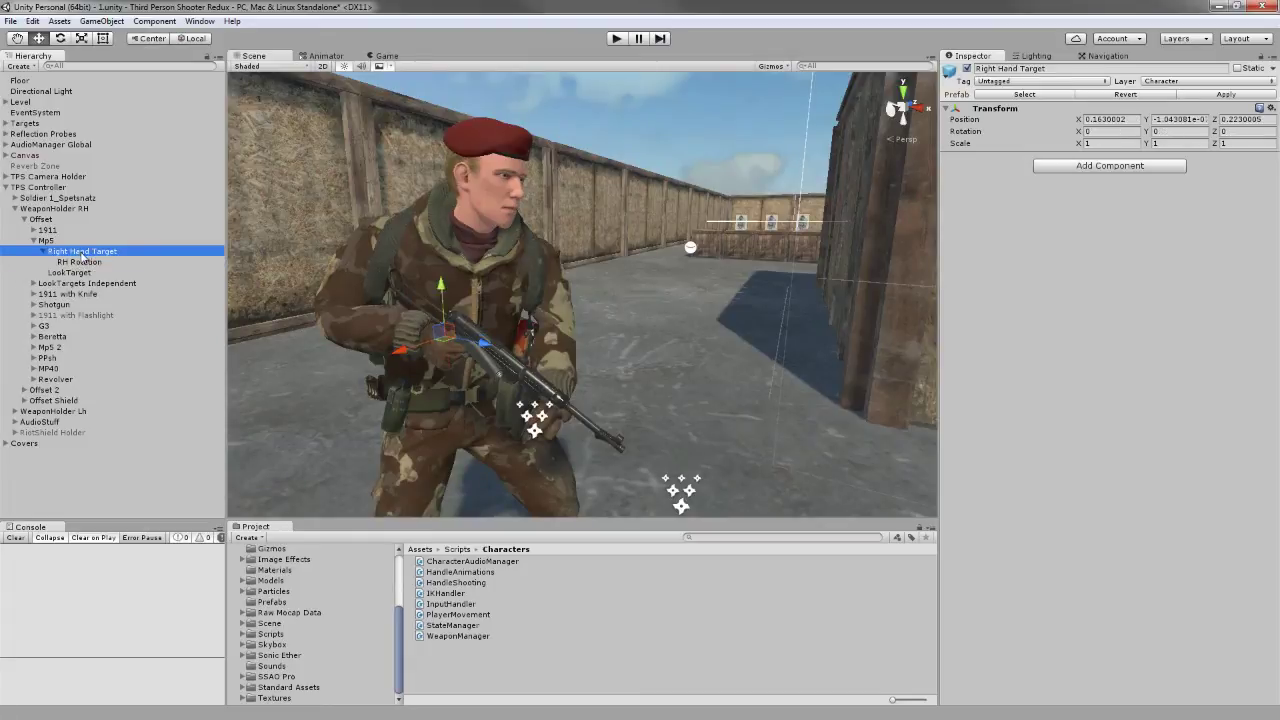
pyautogui.click(76, 263)
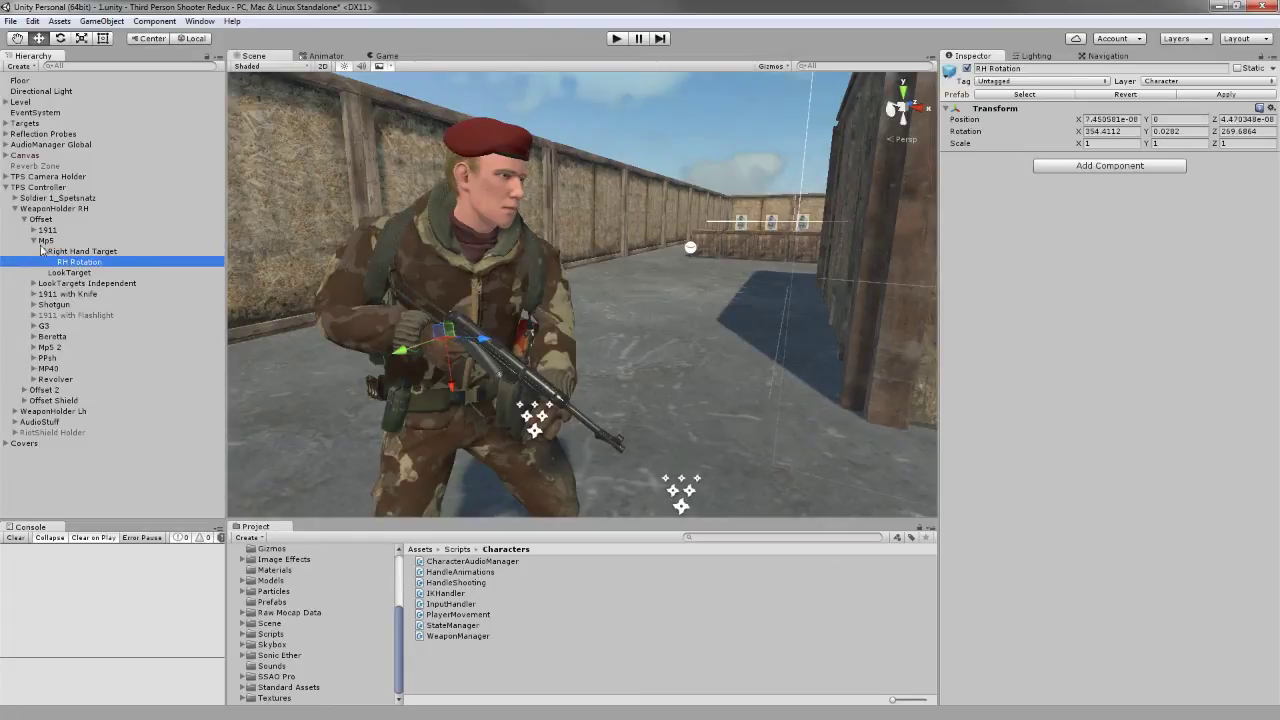
pyautogui.click(43, 251)
pyautogui.click(34, 241)
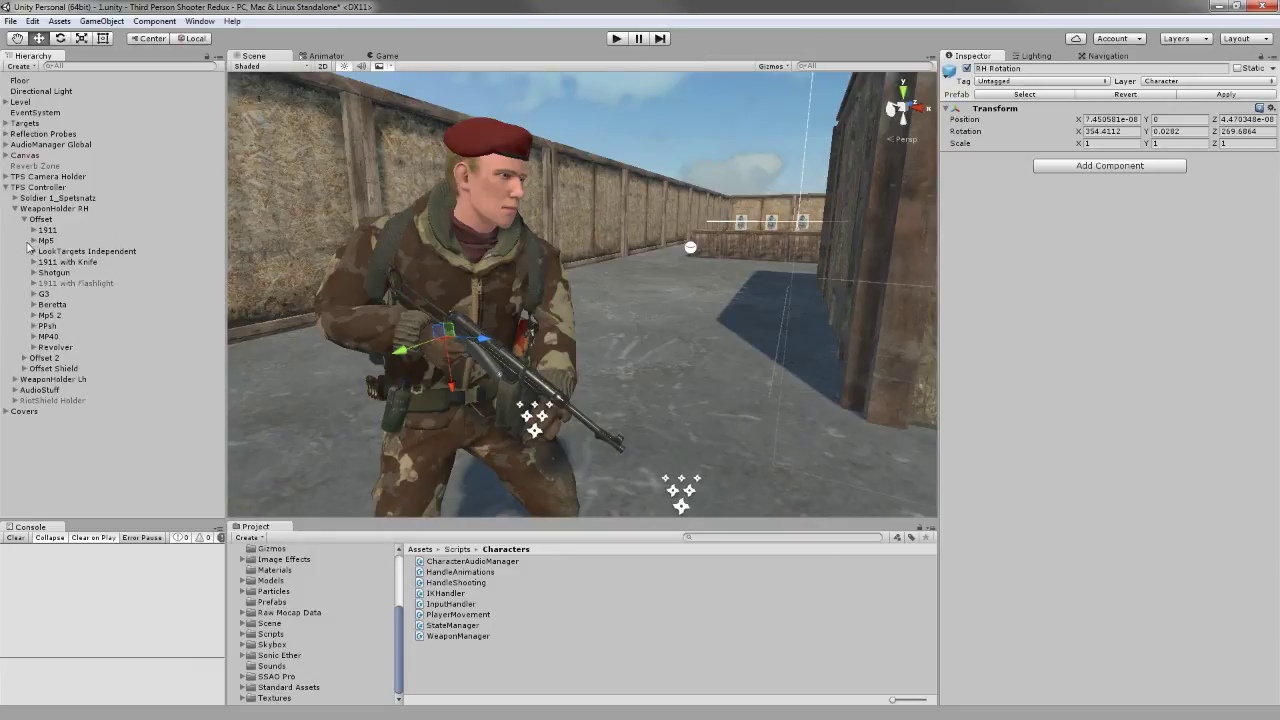
# Step: Check the 1911's Right Hand Target and RH Rotation, then play and view the soldier holding the pistol in Scene
pyautogui.click(31, 233)
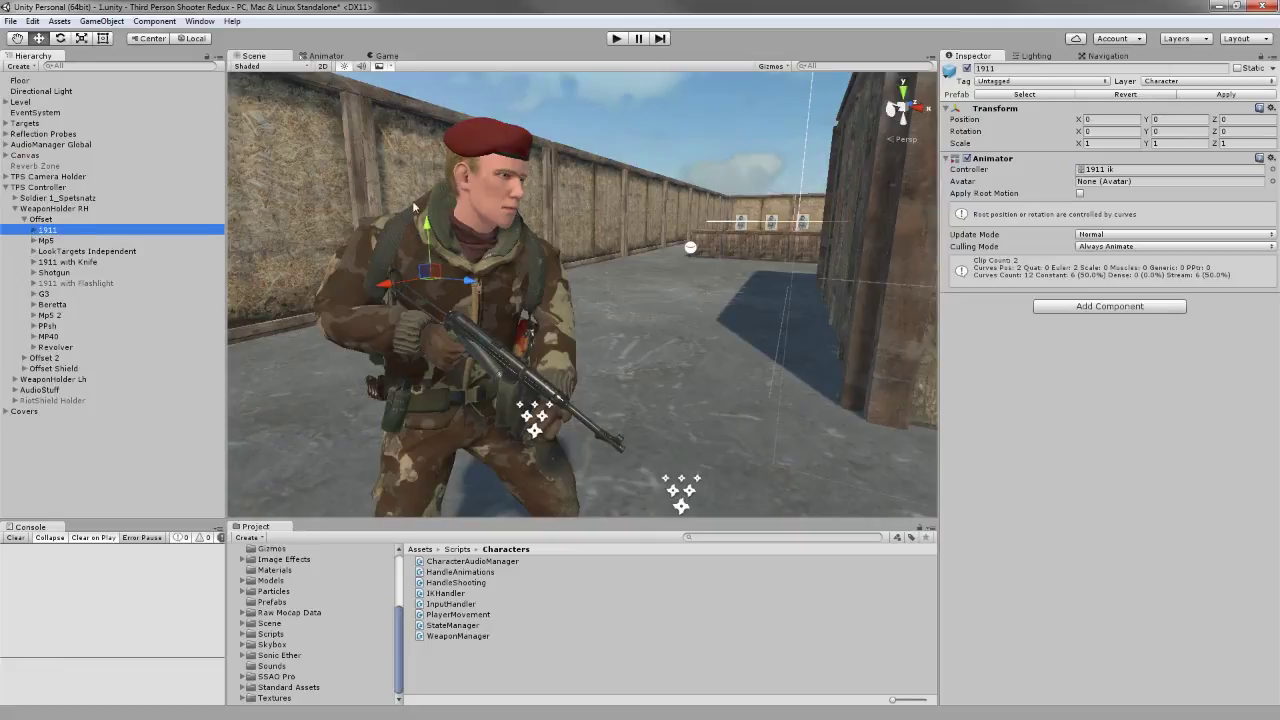
pyautogui.click(34, 232)
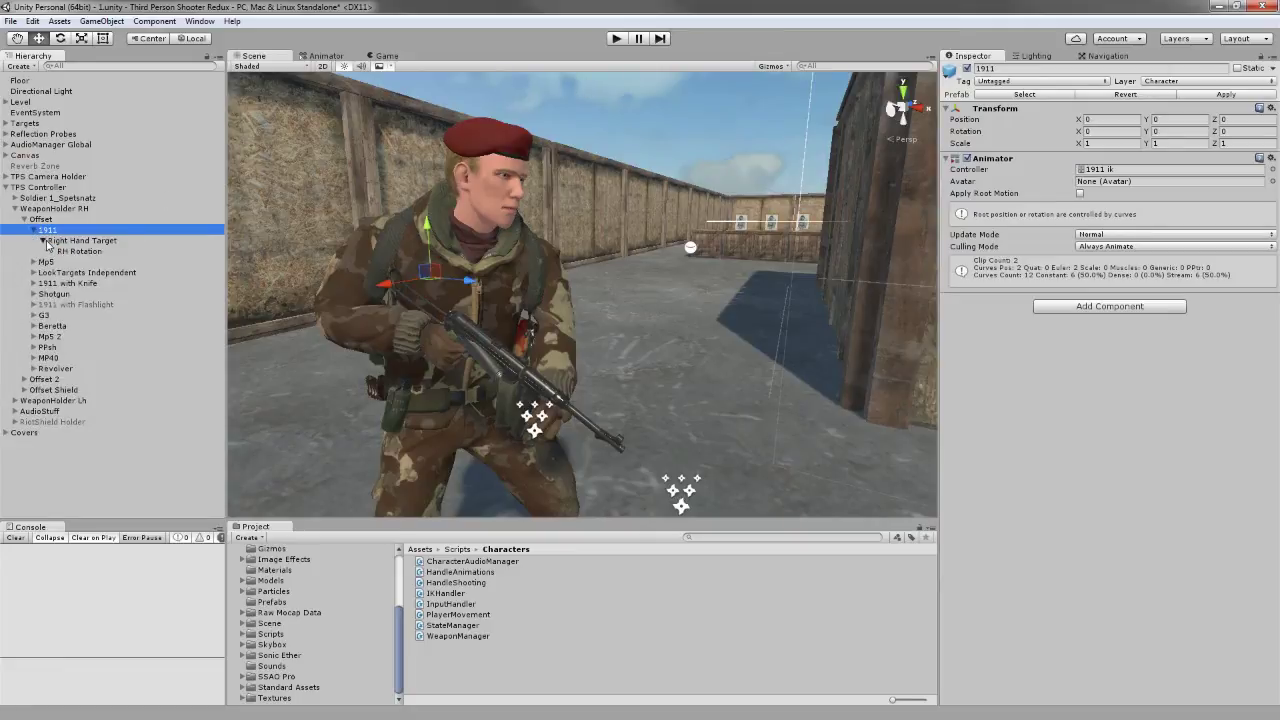
pyautogui.click(42, 241)
pyautogui.click(33, 231)
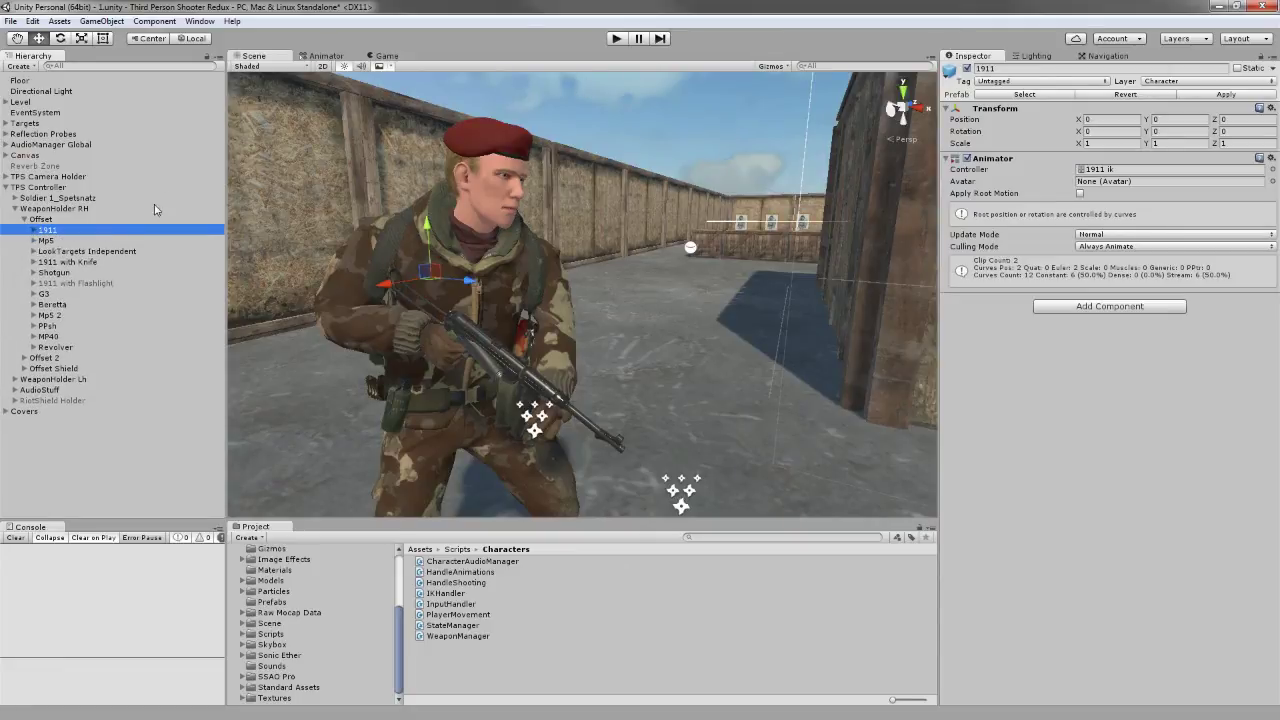
pyautogui.click(615, 39)
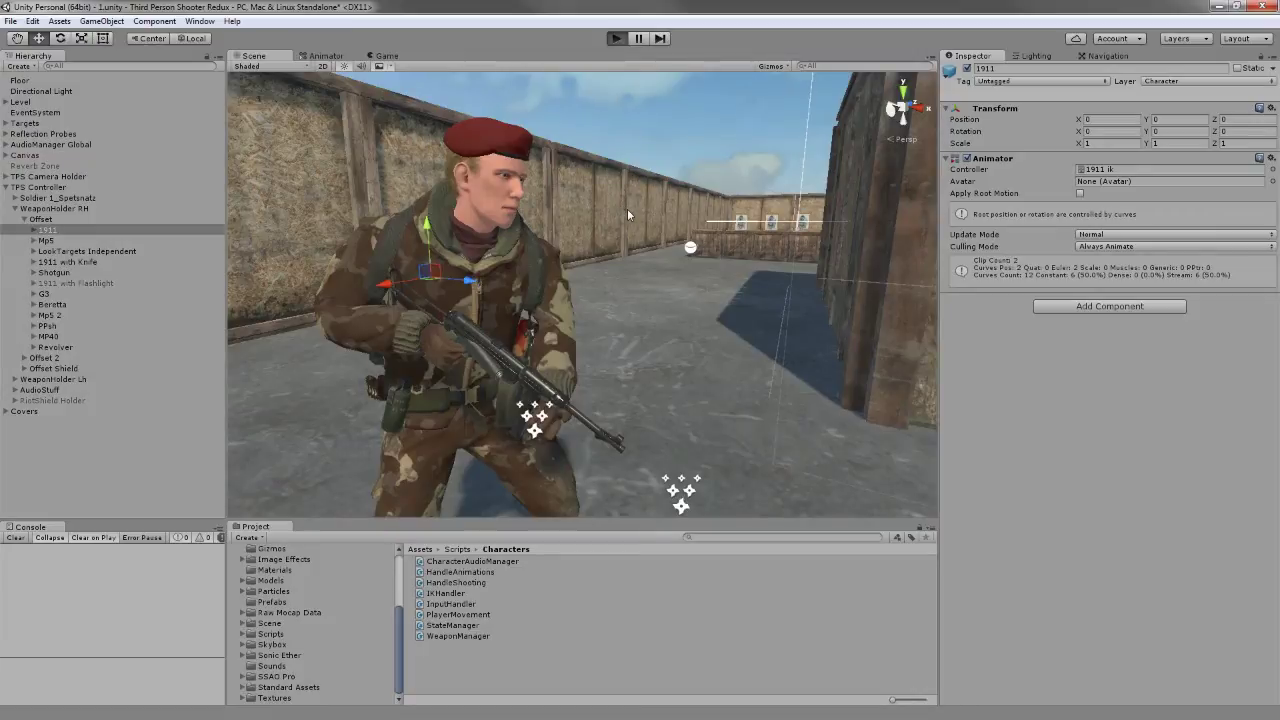
pyautogui.click(616, 39)
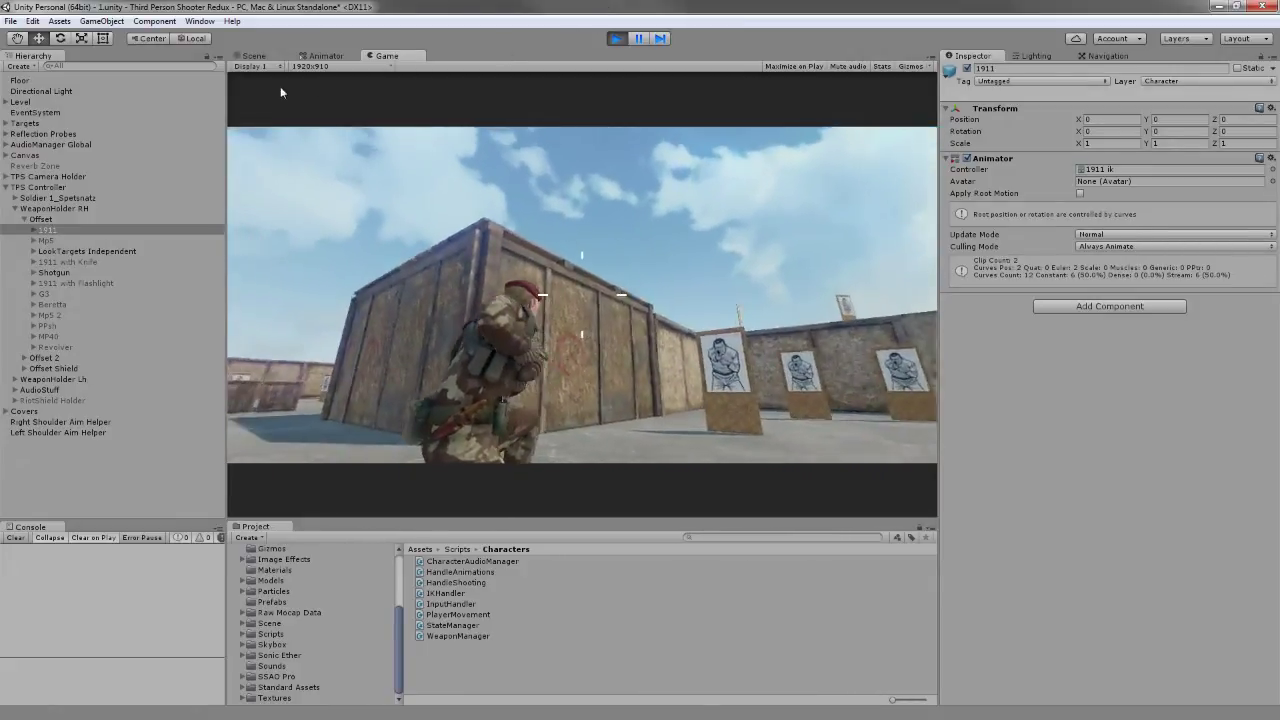
pyautogui.hotkey('ctrl', '1')
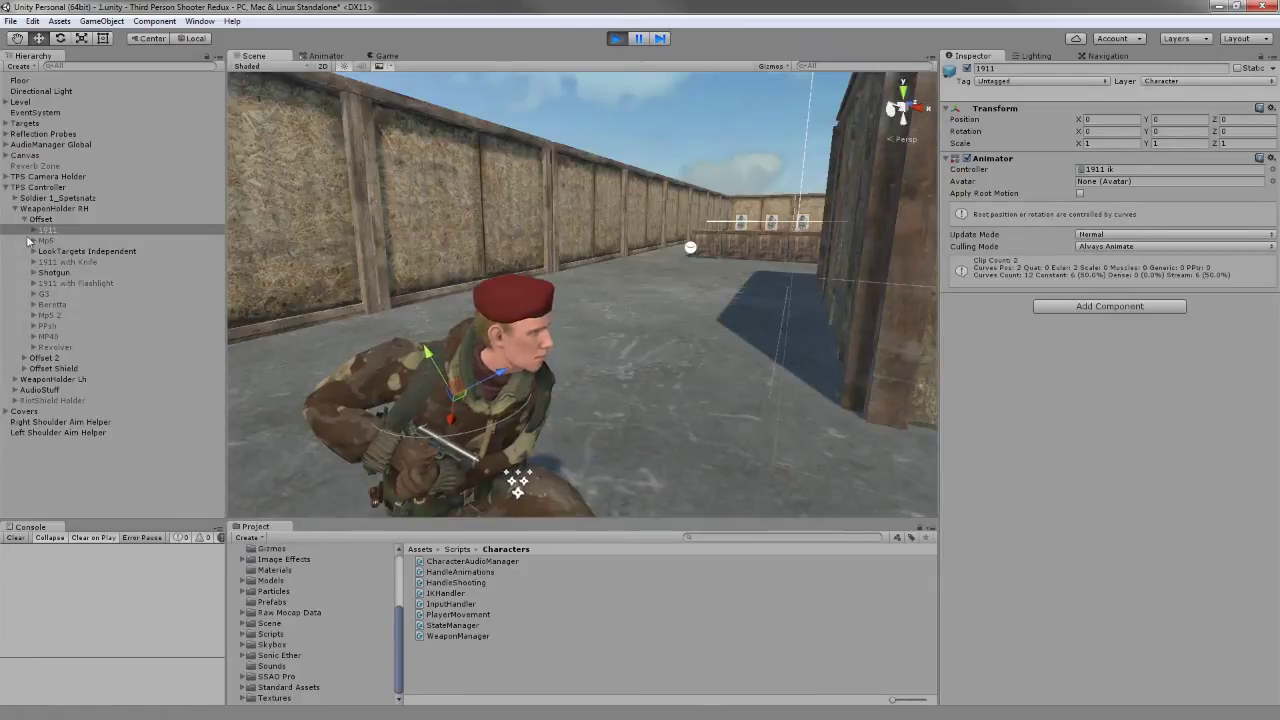
# Step: Raise the 1911's Right Hand Target to Y about 0.056 during play and check it in the Game view
pyautogui.click(34, 232)
pyautogui.click(56, 241)
pyautogui.click(44, 242)
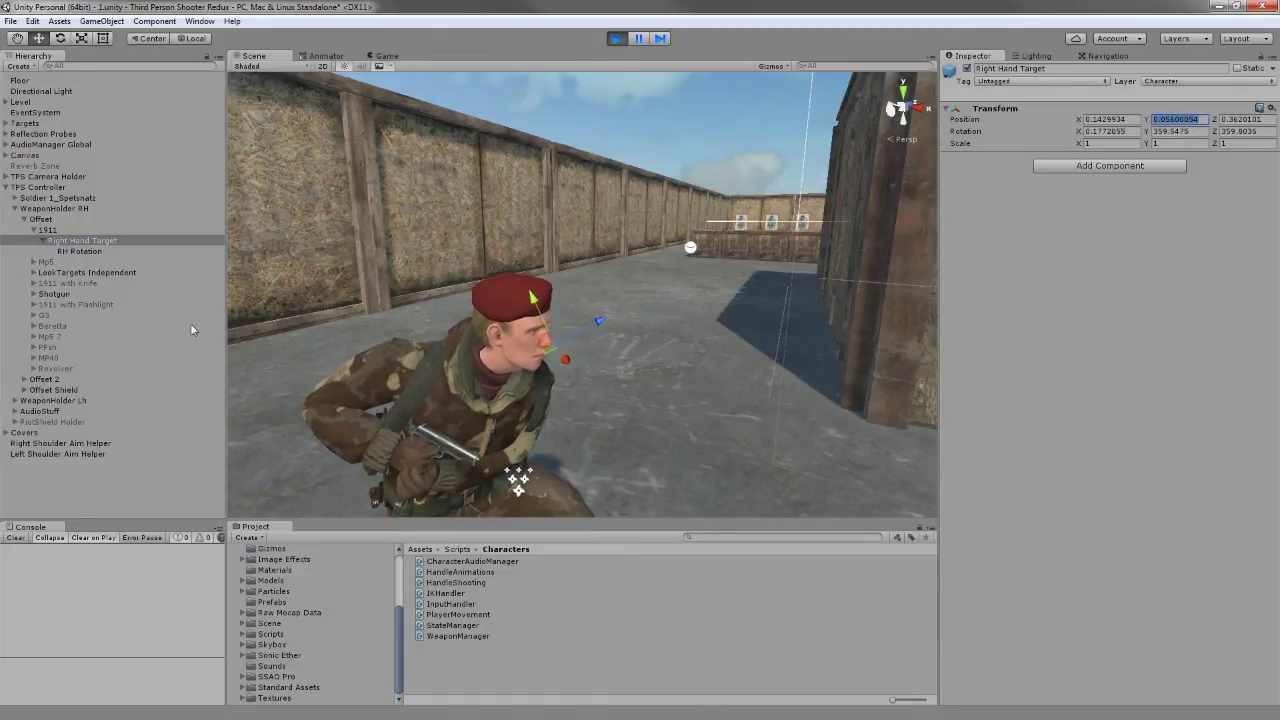
pyautogui.click(50, 231)
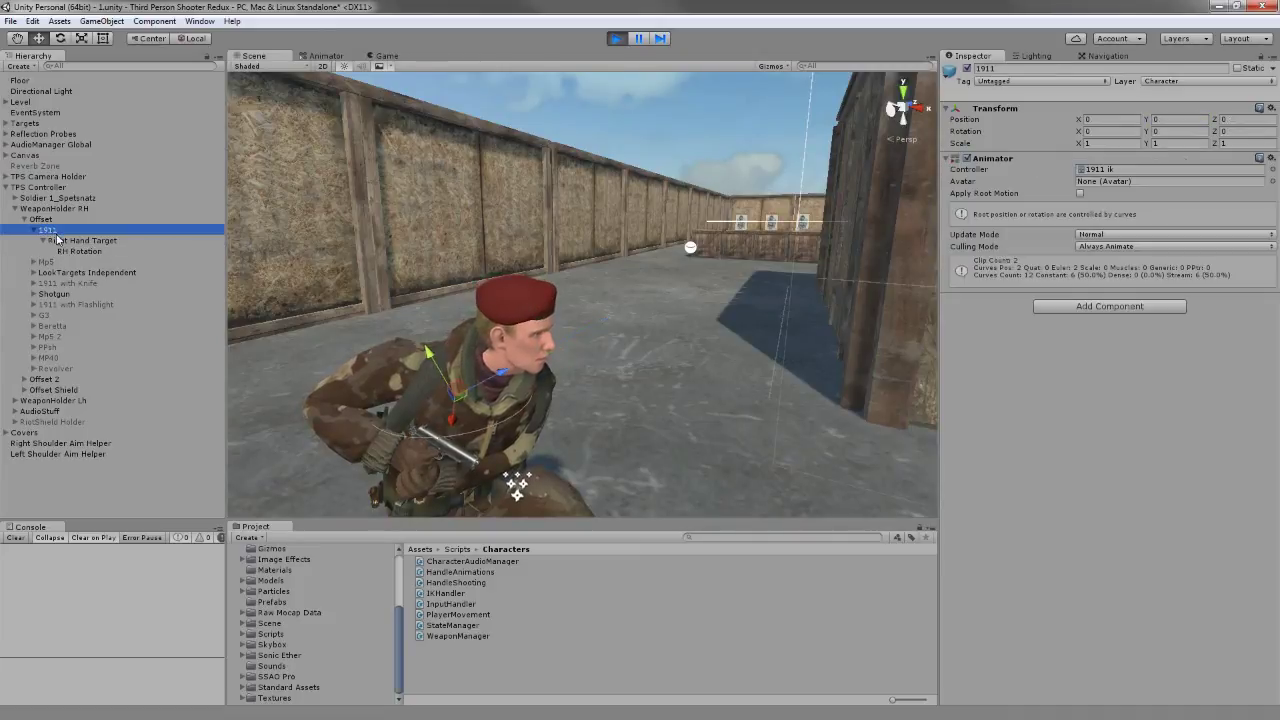
pyautogui.click(140, 241)
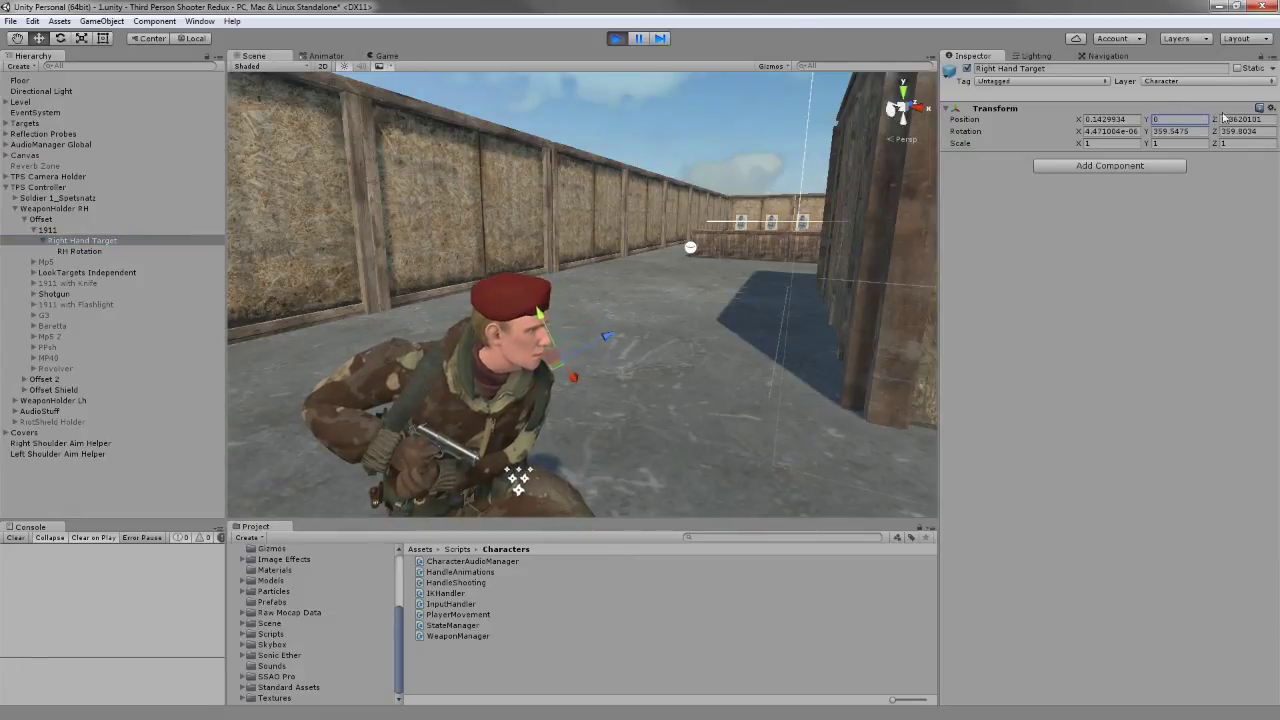
pyautogui.click(390, 57)
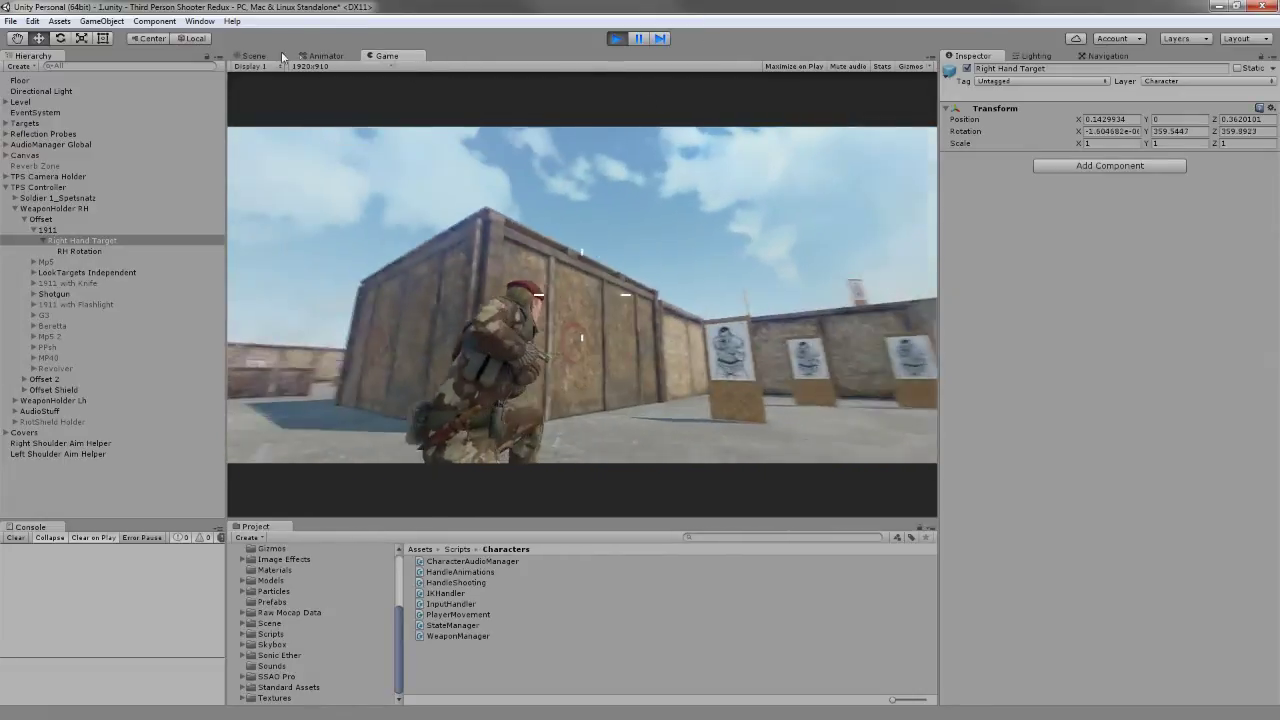
pyautogui.click(263, 57)
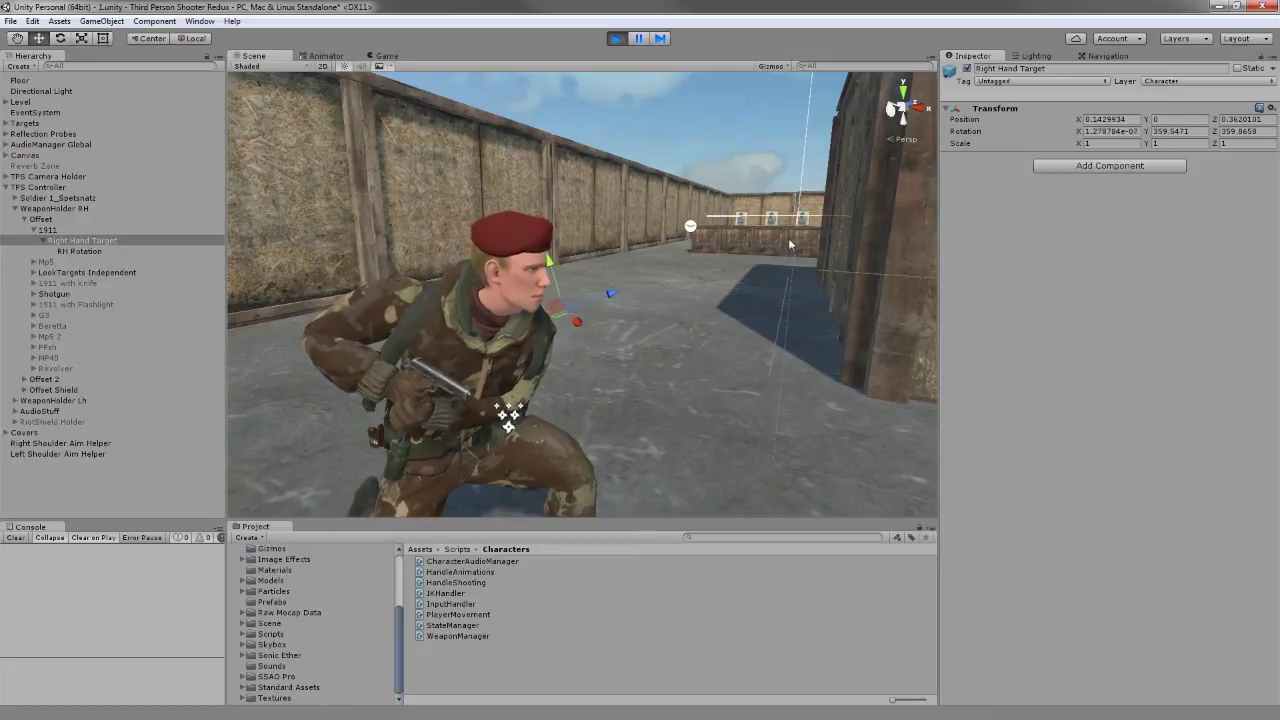
# Step: Select RH Rotation and compare it between the Scene and Game views
pyautogui.click(80, 251)
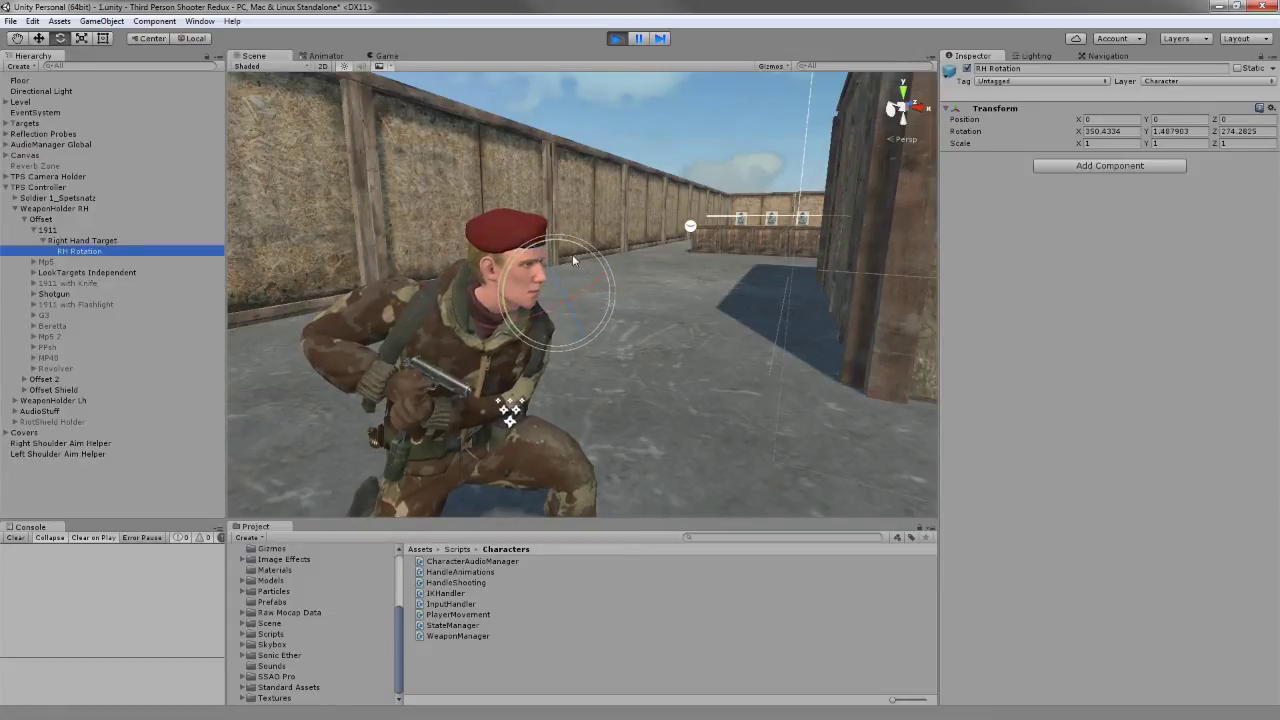
pyautogui.click(548, 246)
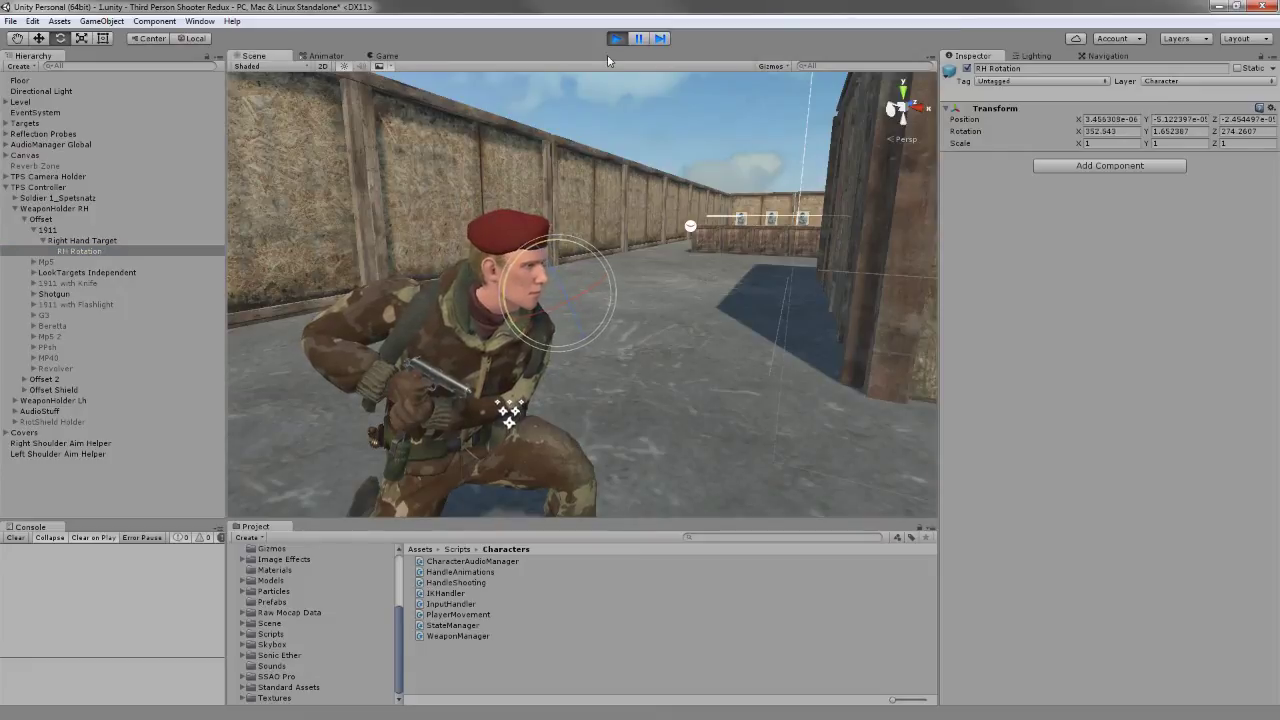
pyautogui.click(386, 55)
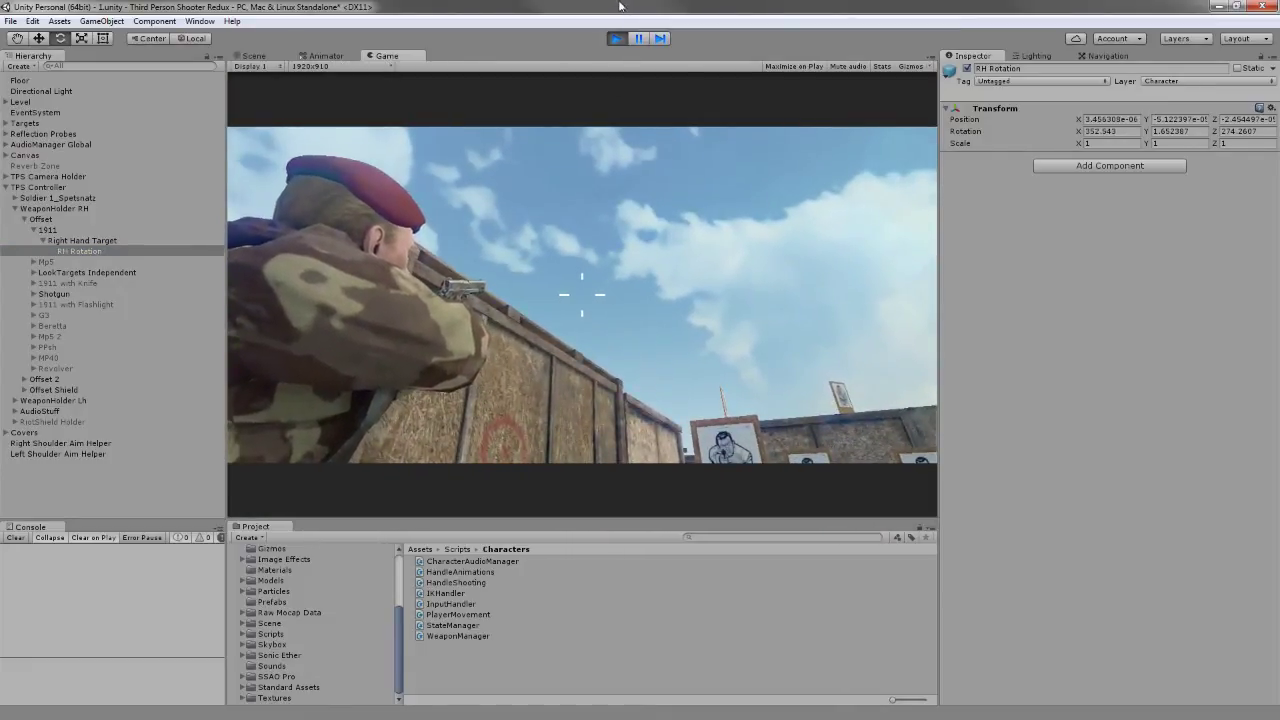
pyautogui.click(254, 55)
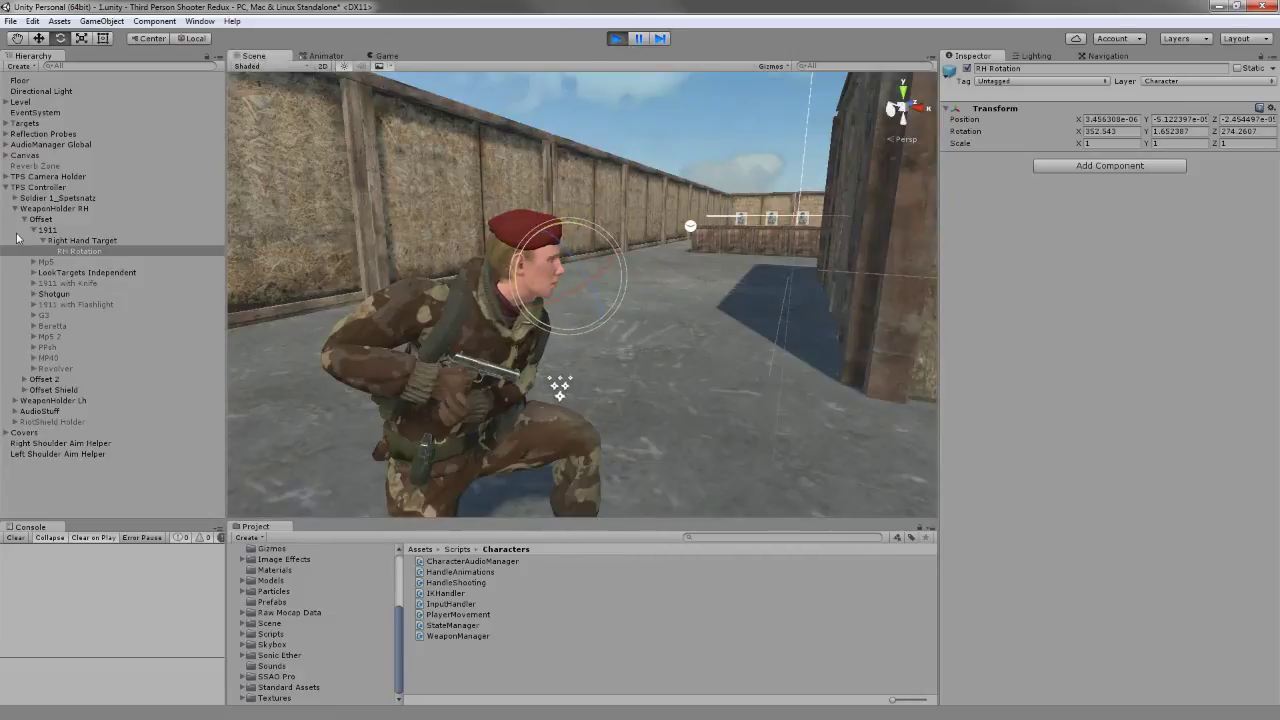
# Step: Tick Aiming in the TPS Controller's State Manager and view RH Rotation from the soldier's rear
pyautogui.click(40, 187)
pyautogui.scroll(-4, 1036, 566)
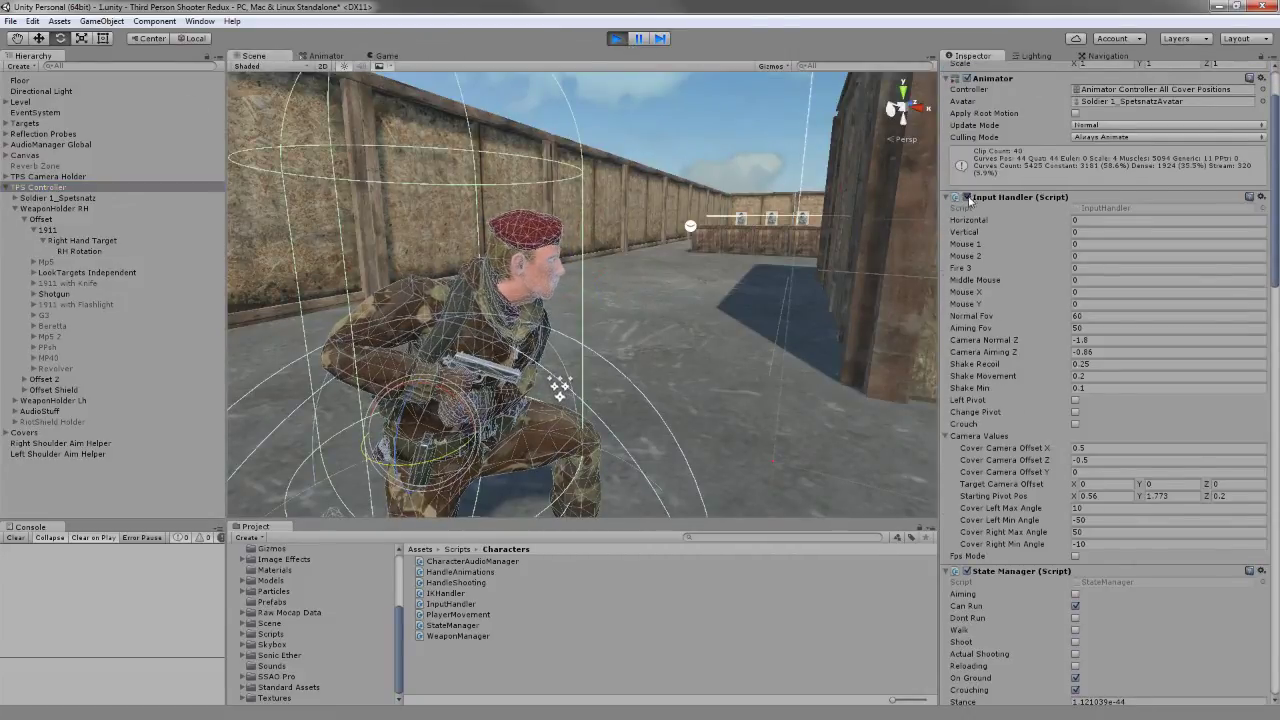
pyautogui.click(1075, 594)
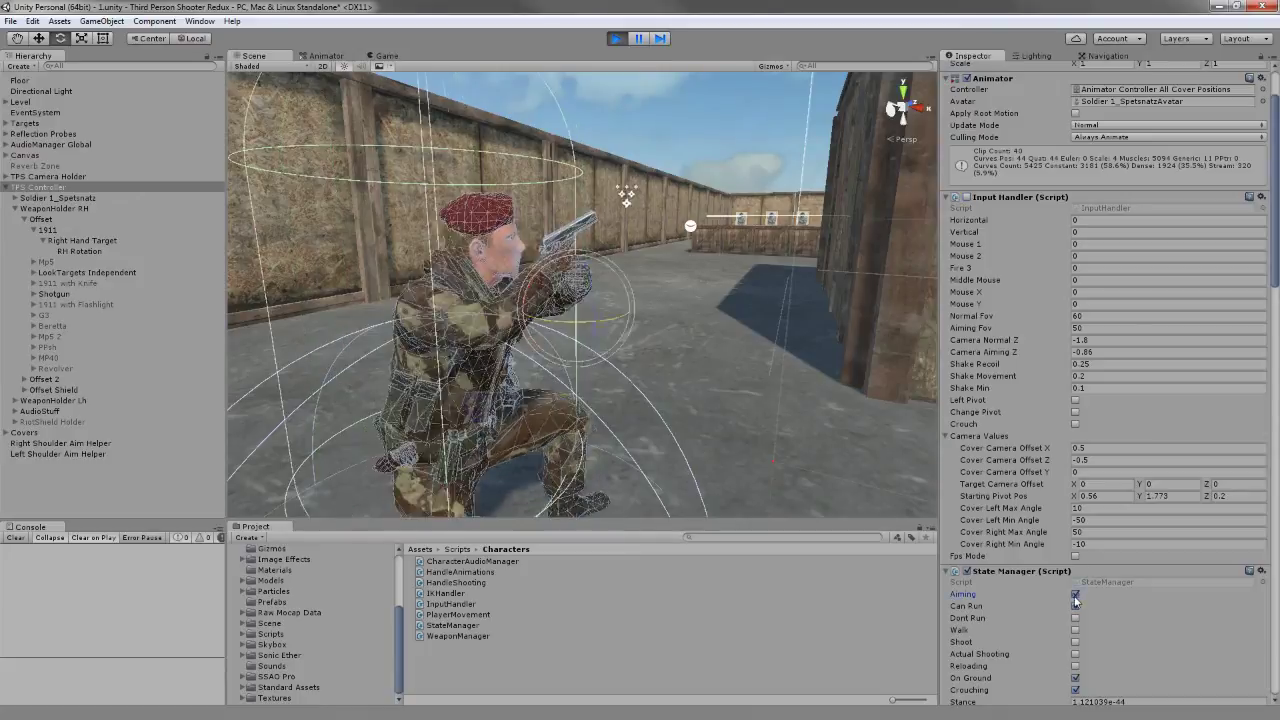
pyautogui.click(84, 251)
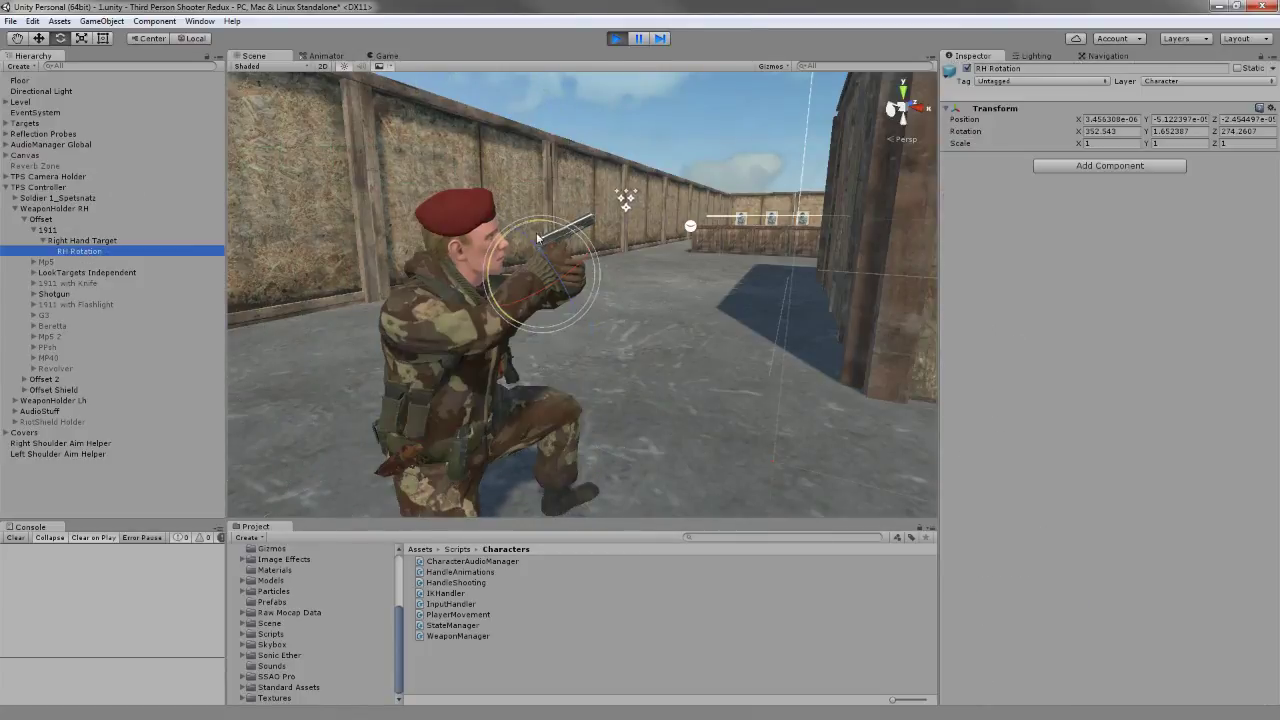
pyautogui.keyDown('alt'); pyautogui.moveTo(517, 233); pyautogui.dragTo(599, 262); pyautogui.keyUp('alt')
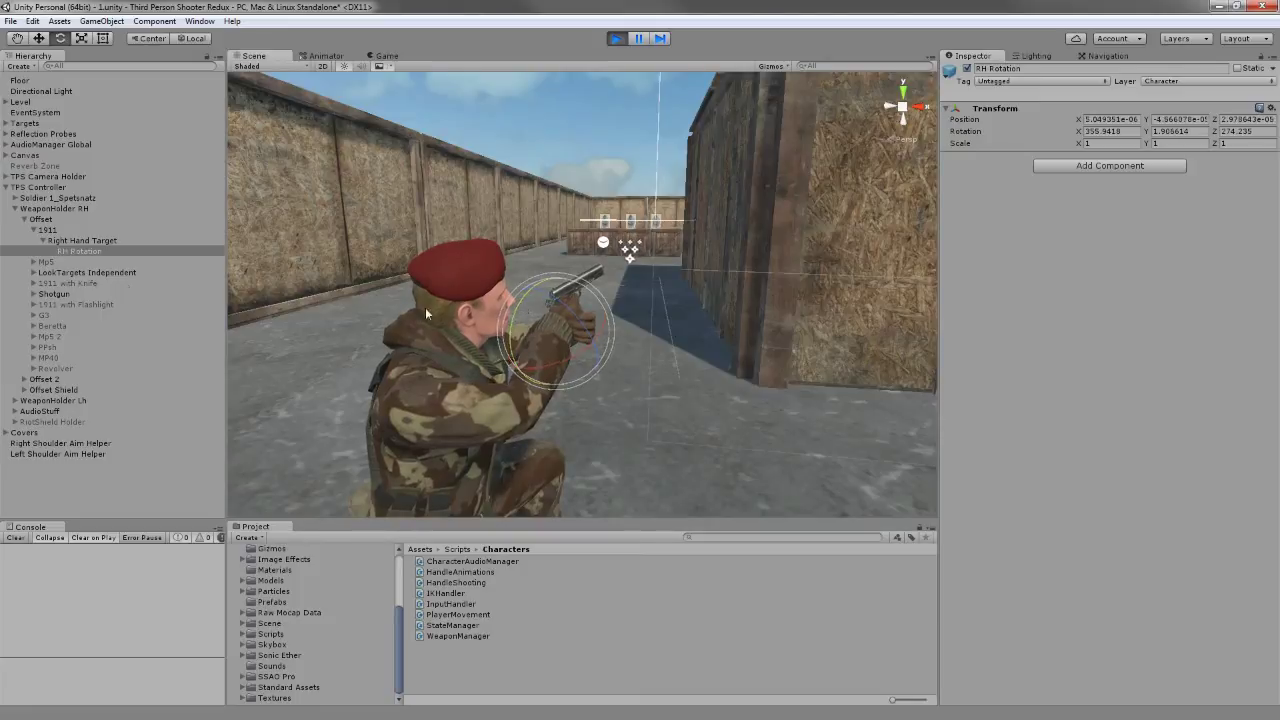
pyautogui.click(48, 210)
# Step: Aim the 1911 over the soldier's shoulder in the Game view, turning toward the targets
pyautogui.click(42, 189)
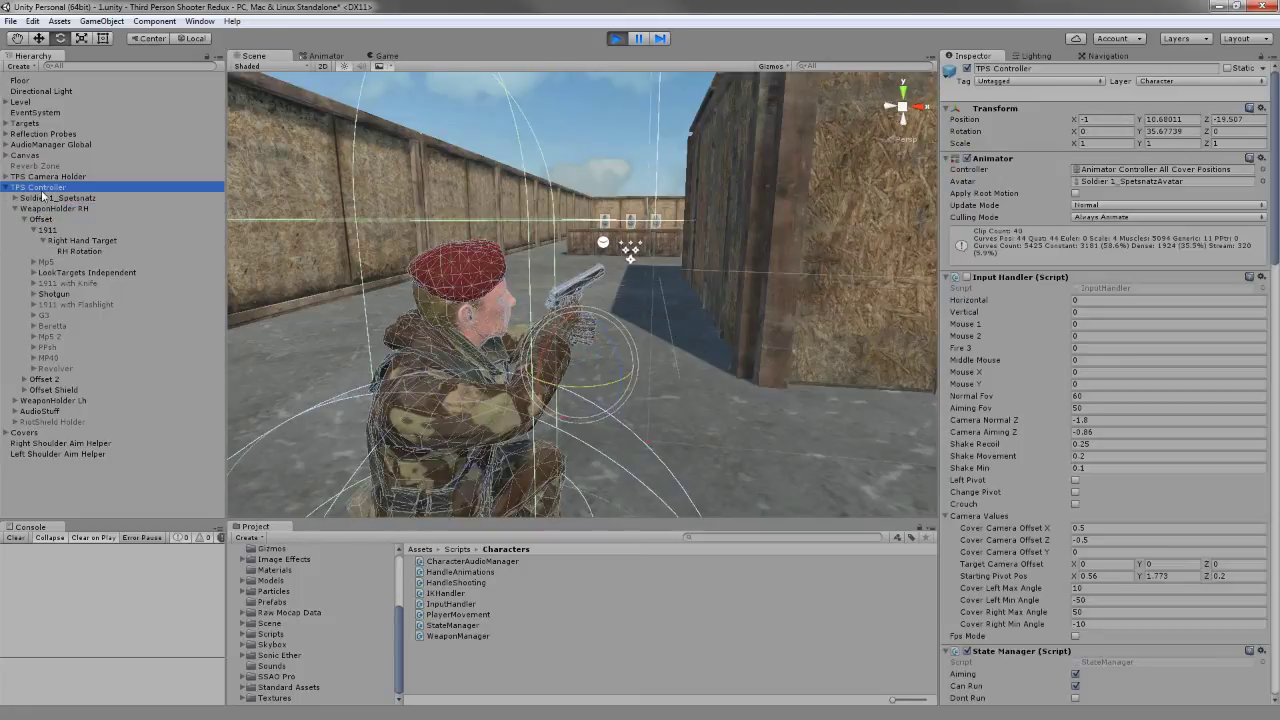
pyautogui.scroll(-1, 1076, 497)
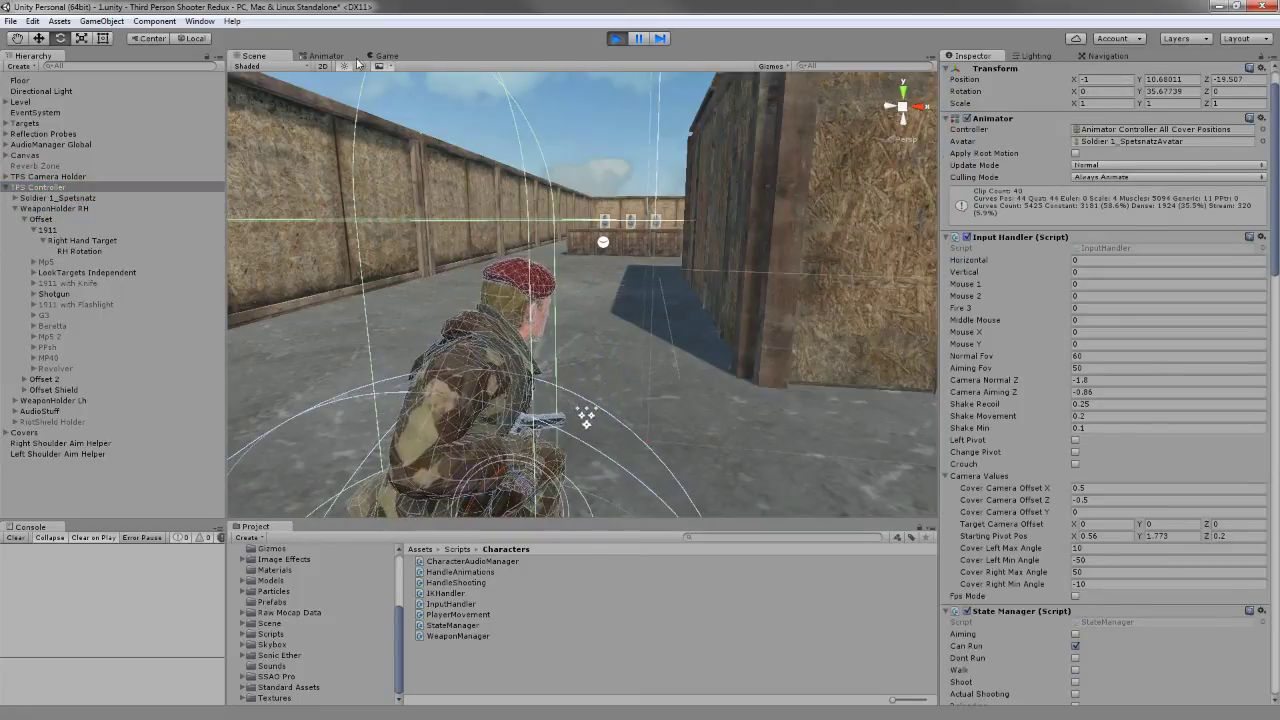
pyautogui.click(388, 56)
pyautogui.moveTo(398, 77)
pyautogui.mouseDown(button='right')
pyautogui.moveTo(499, 45)
pyautogui.moveTo(634, 292)
pyautogui.moveTo(796, 275)
pyautogui.mouseUp(button='right')
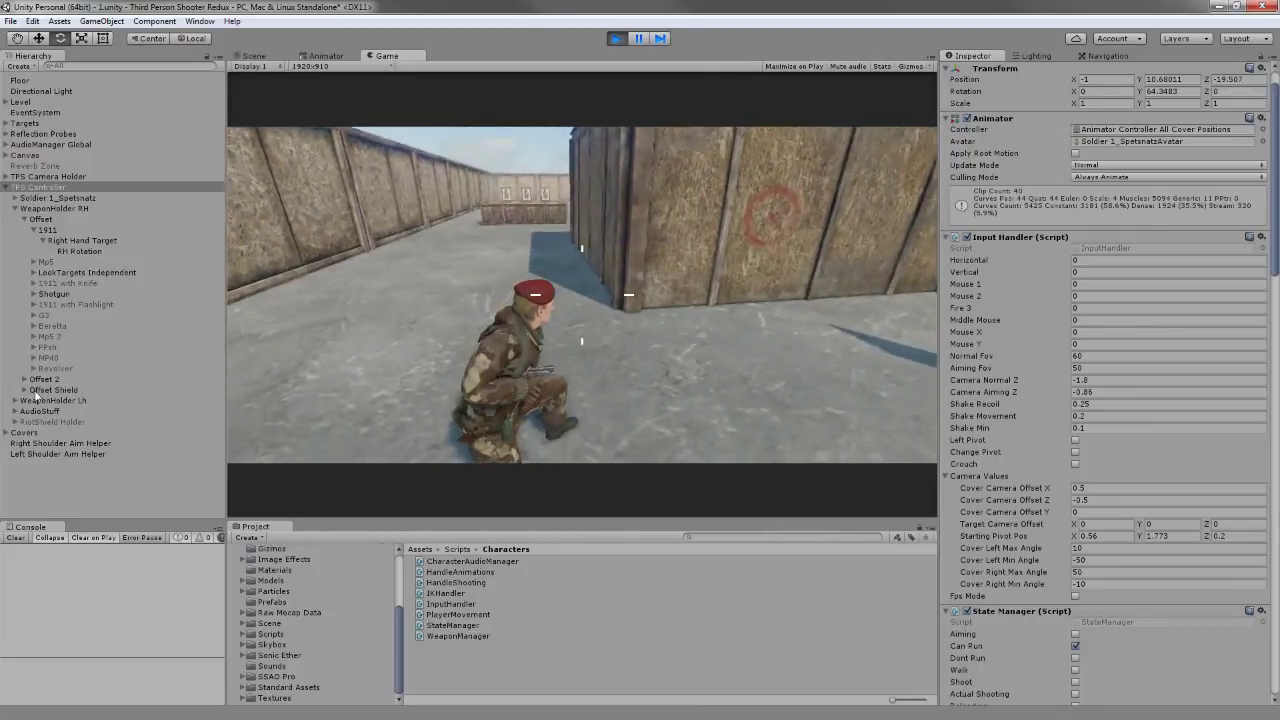
pyautogui.moveTo(758, 222)
pyautogui.mouseDown(button='right')
pyautogui.moveTo(799, 149)
pyautogui.moveTo(567, 310)
pyautogui.mouseUp(button='right')
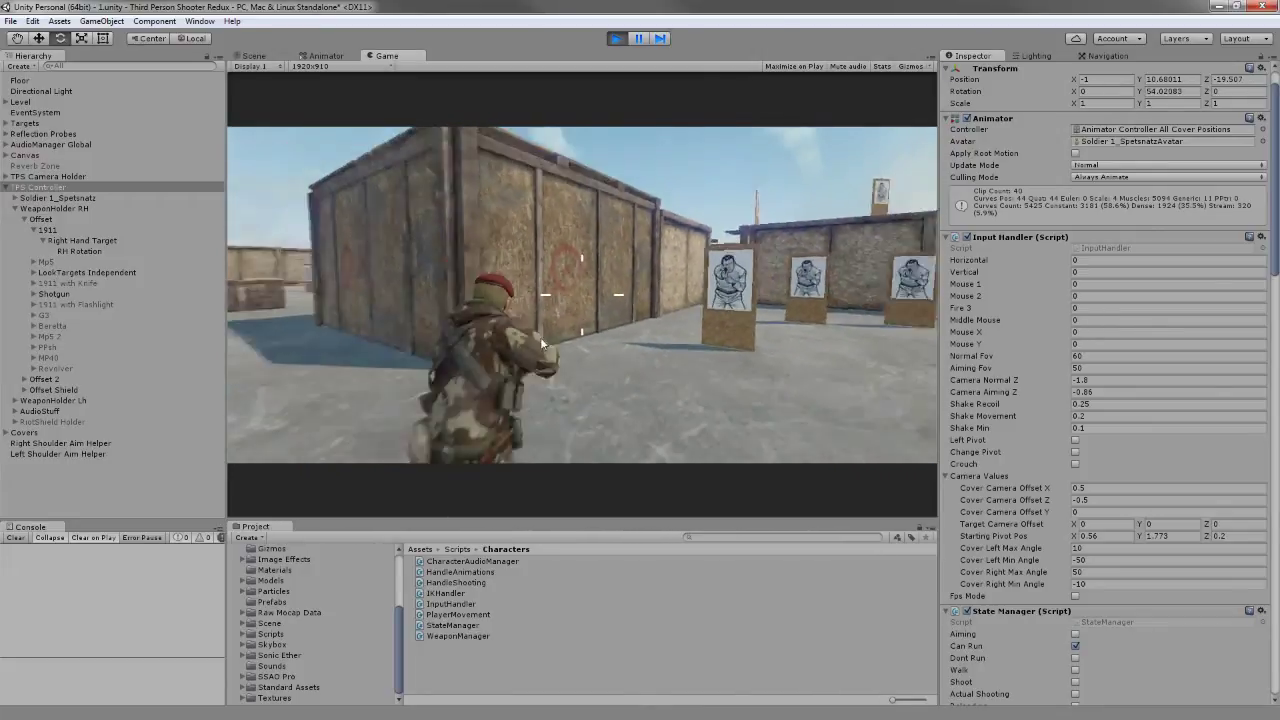
# Step: Check RH Rotation (about 355.94, 1.91, 278.36) in the Scene view, then return to the Game view
pyautogui.click(79, 251)
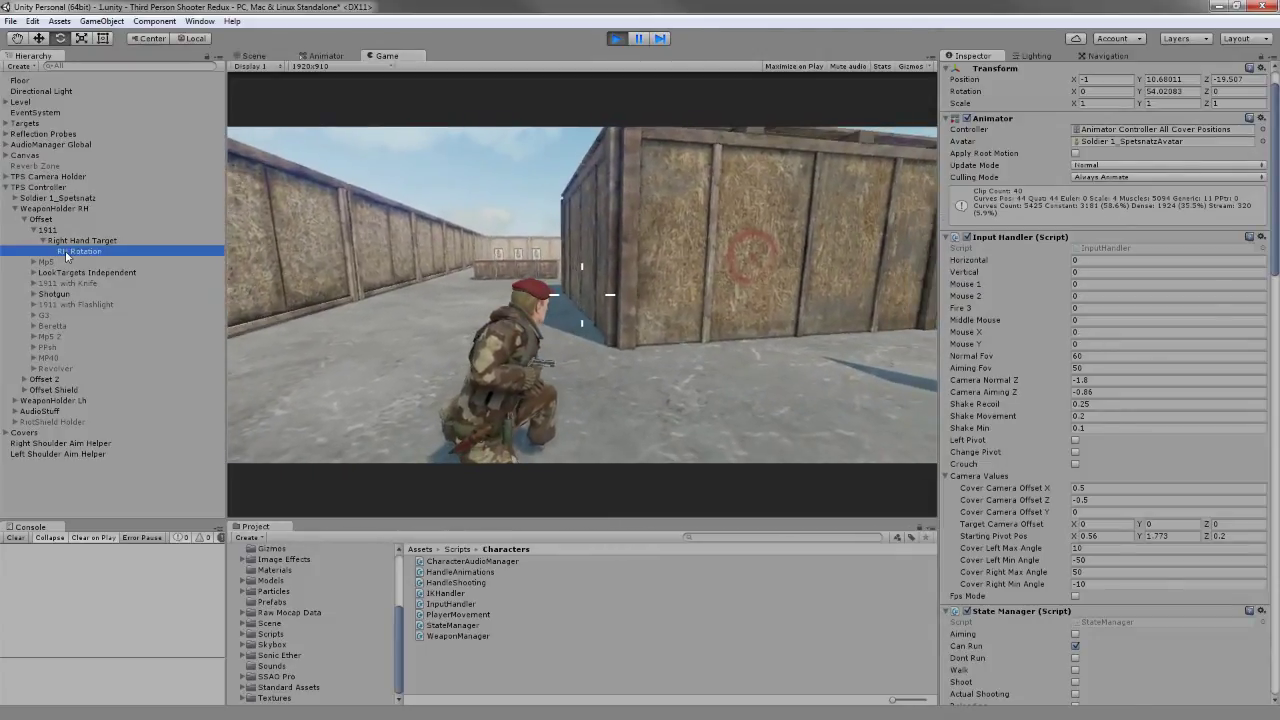
pyautogui.click(258, 56)
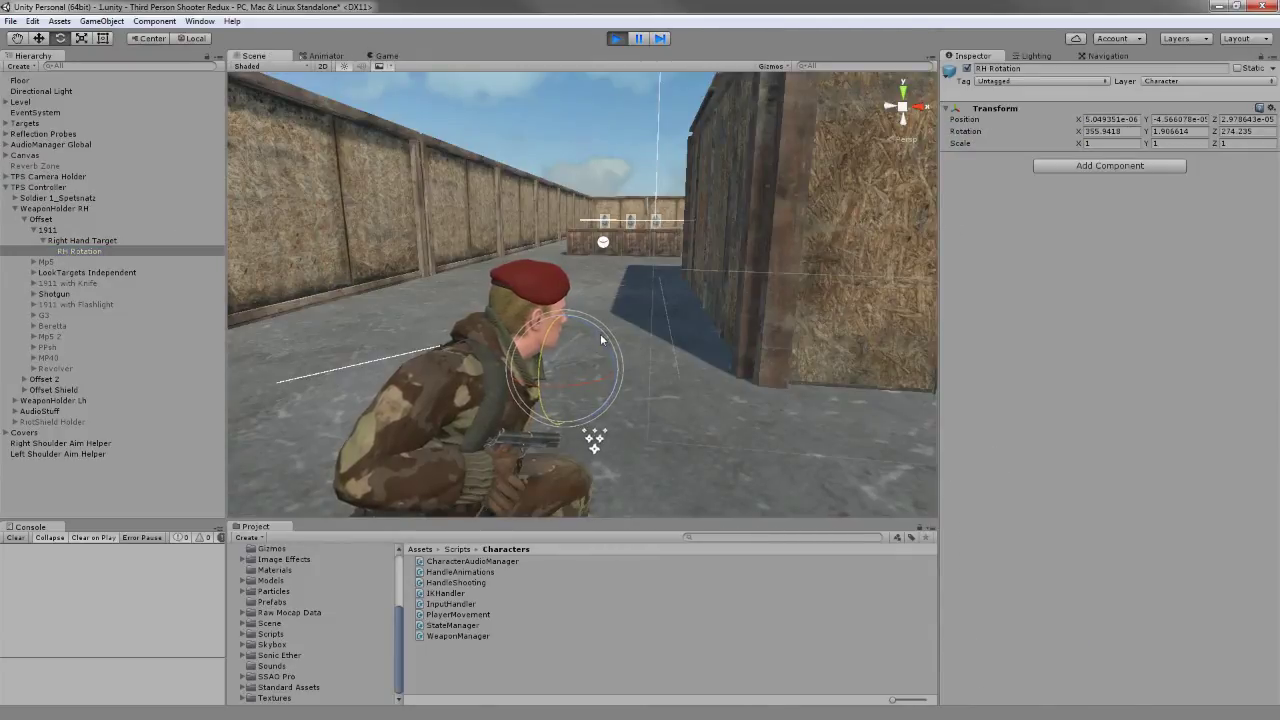
pyautogui.click(400, 56)
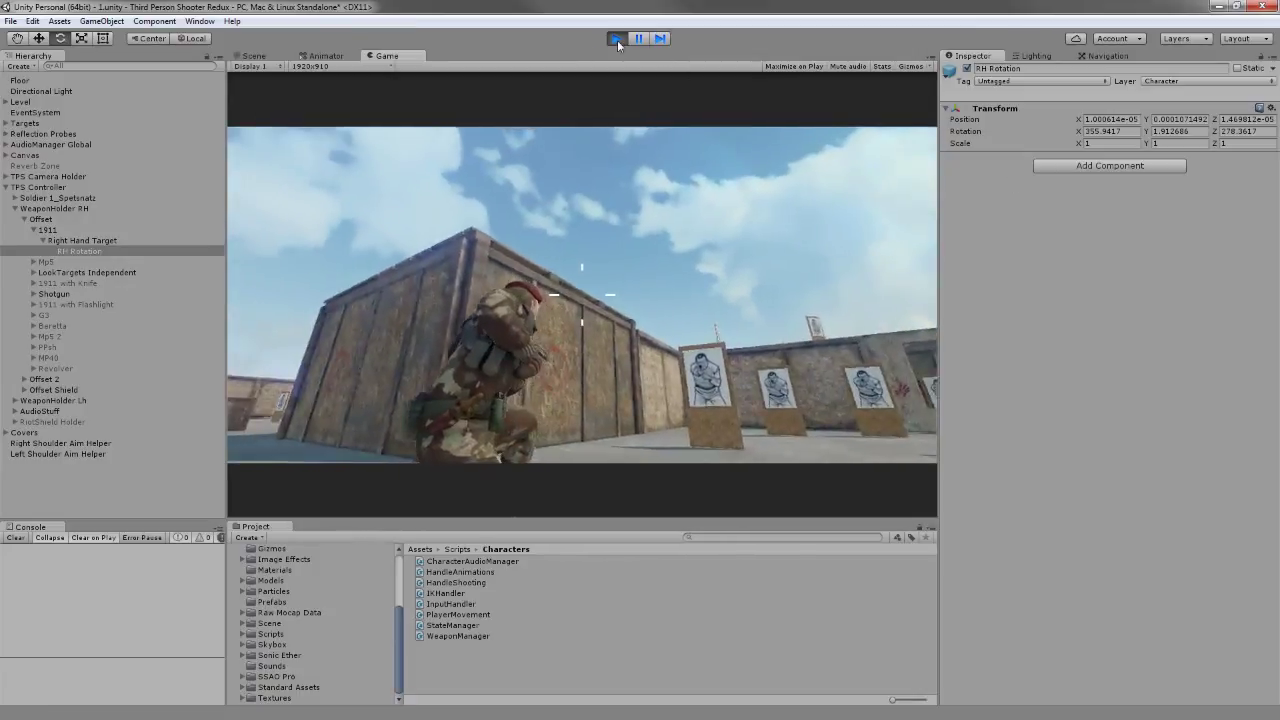
# Step: Restart play mode, switch the soldier to the 1911 pistol with Q, and select the 1911
pyautogui.click(617, 40)
pyautogui.click(40, 219)
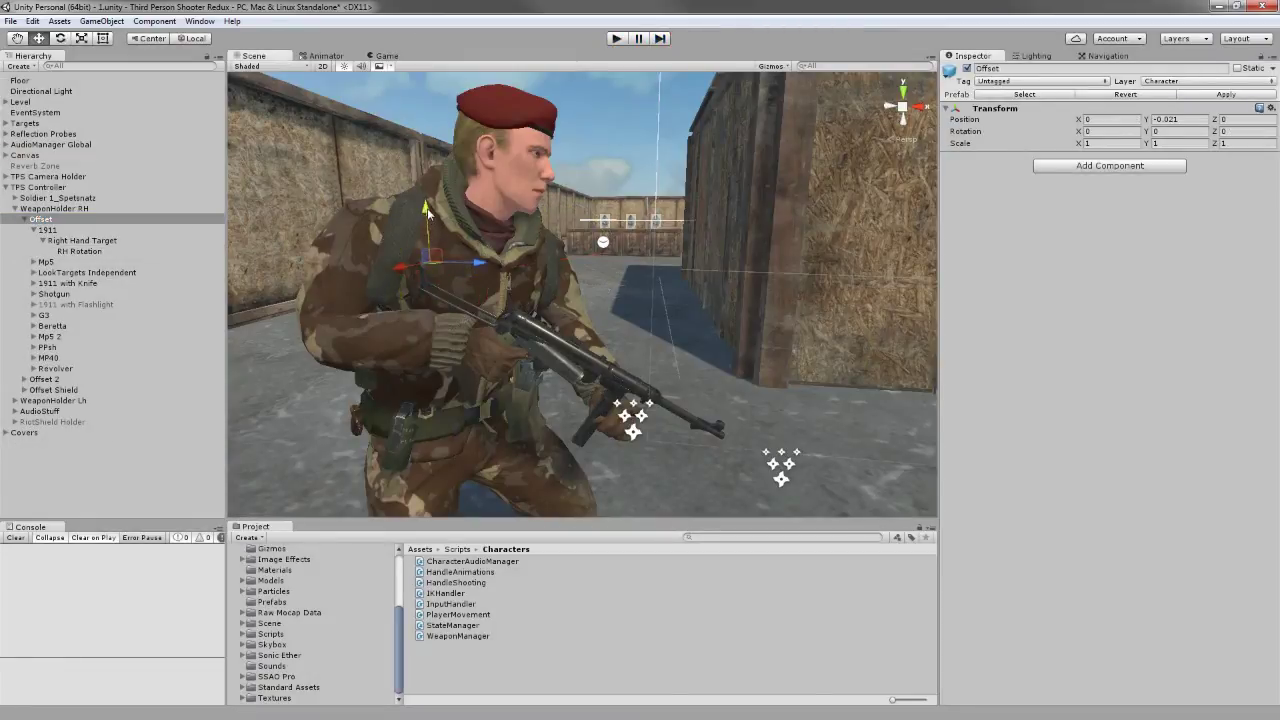
pyautogui.click(617, 40)
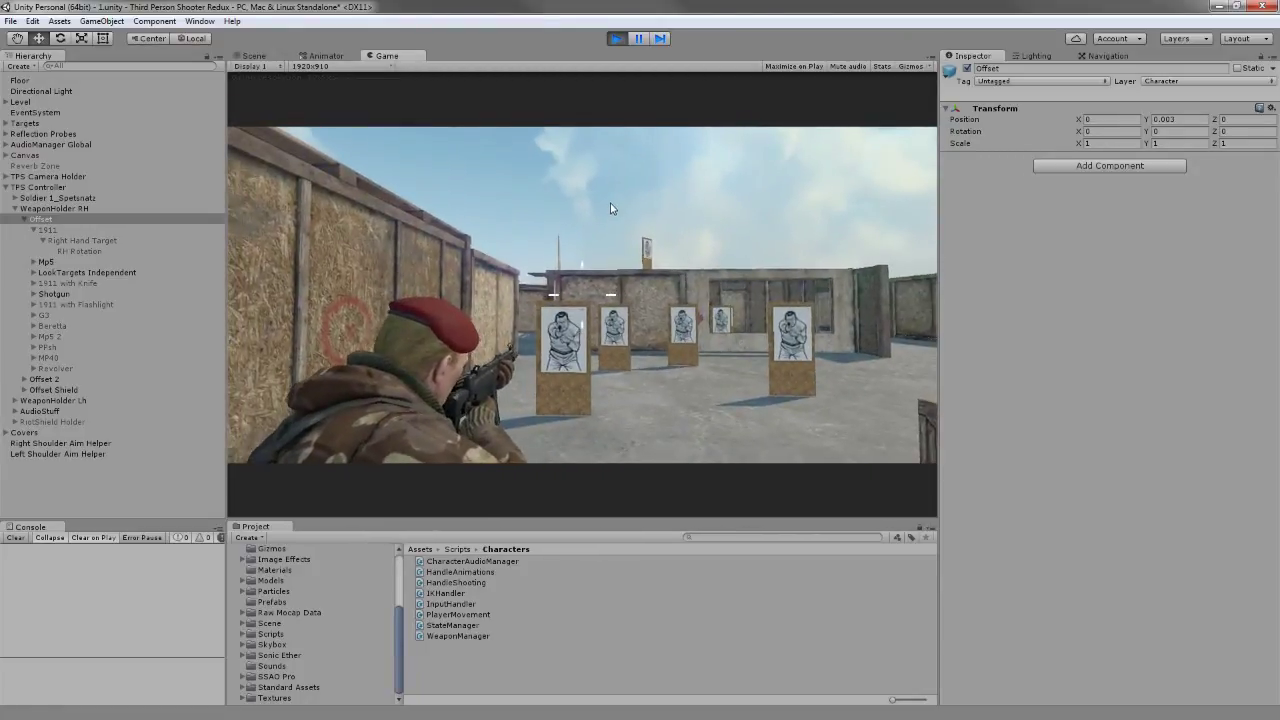
pyautogui.press('q')
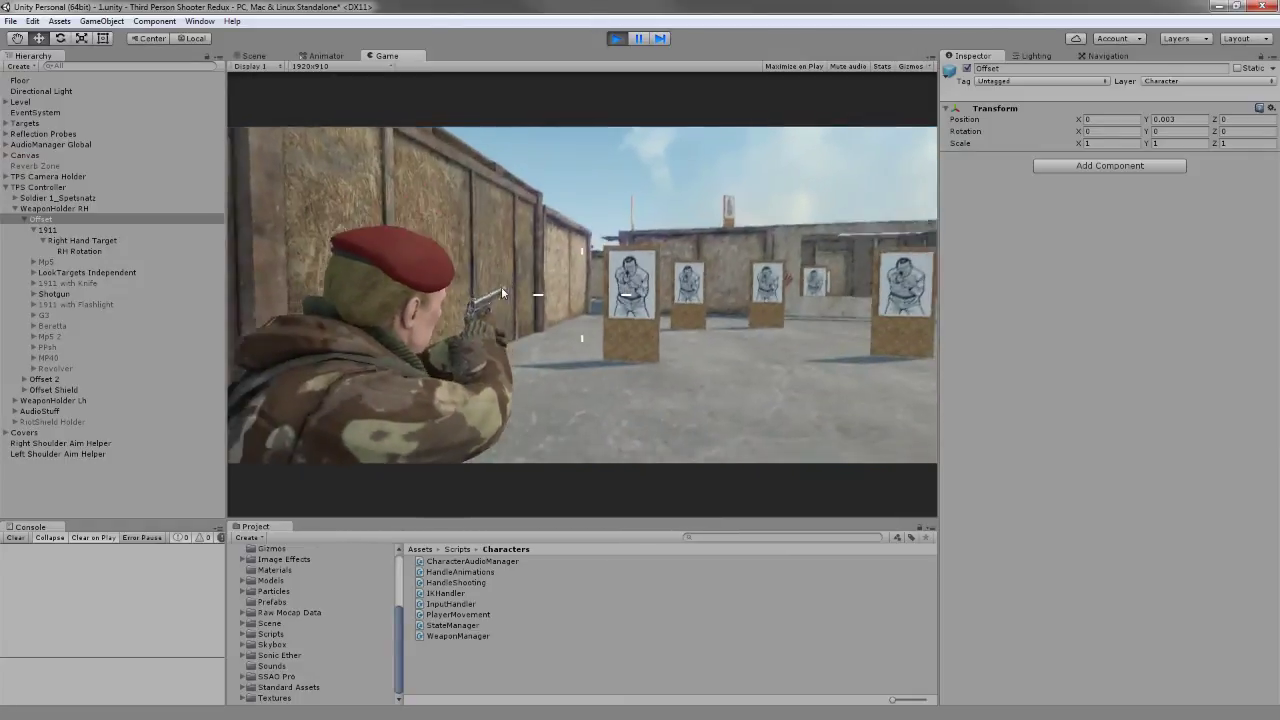
pyautogui.click(47, 230)
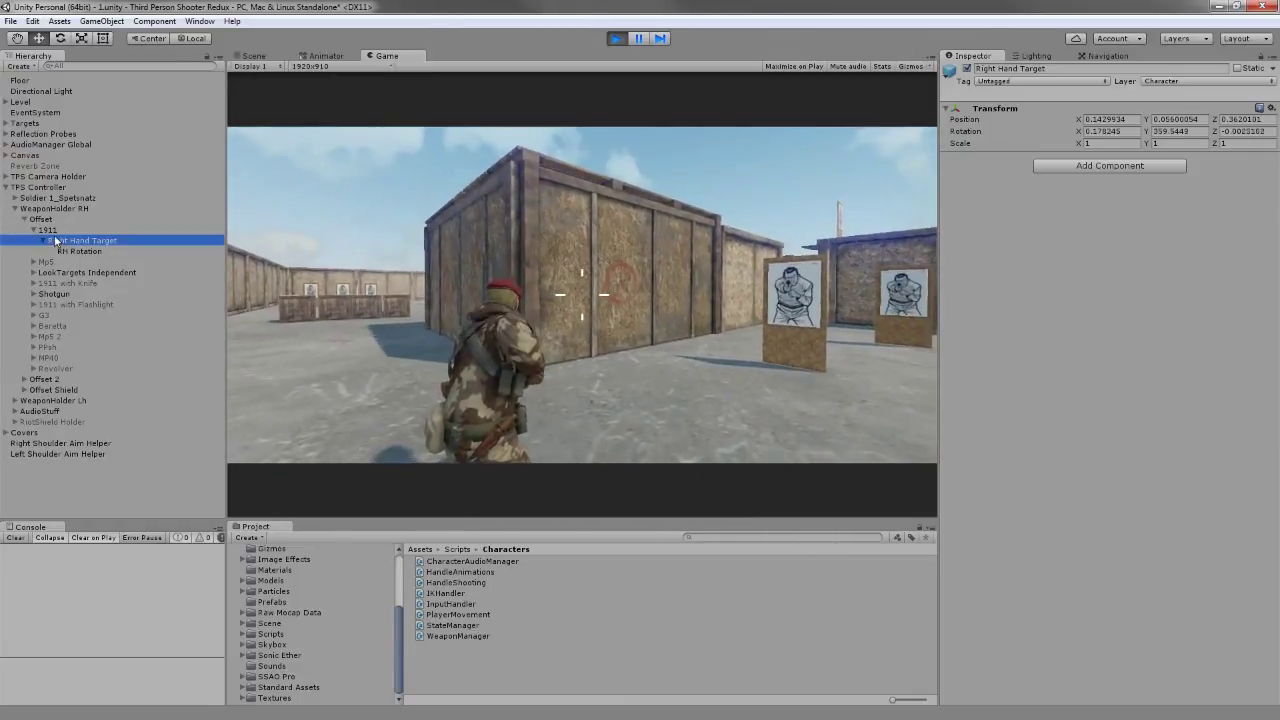
# Step: Aim to test the Right Hand Target at 0.143, 0.056, 0.362, then stop play and collapse 1911
pyautogui.click(134, 242)
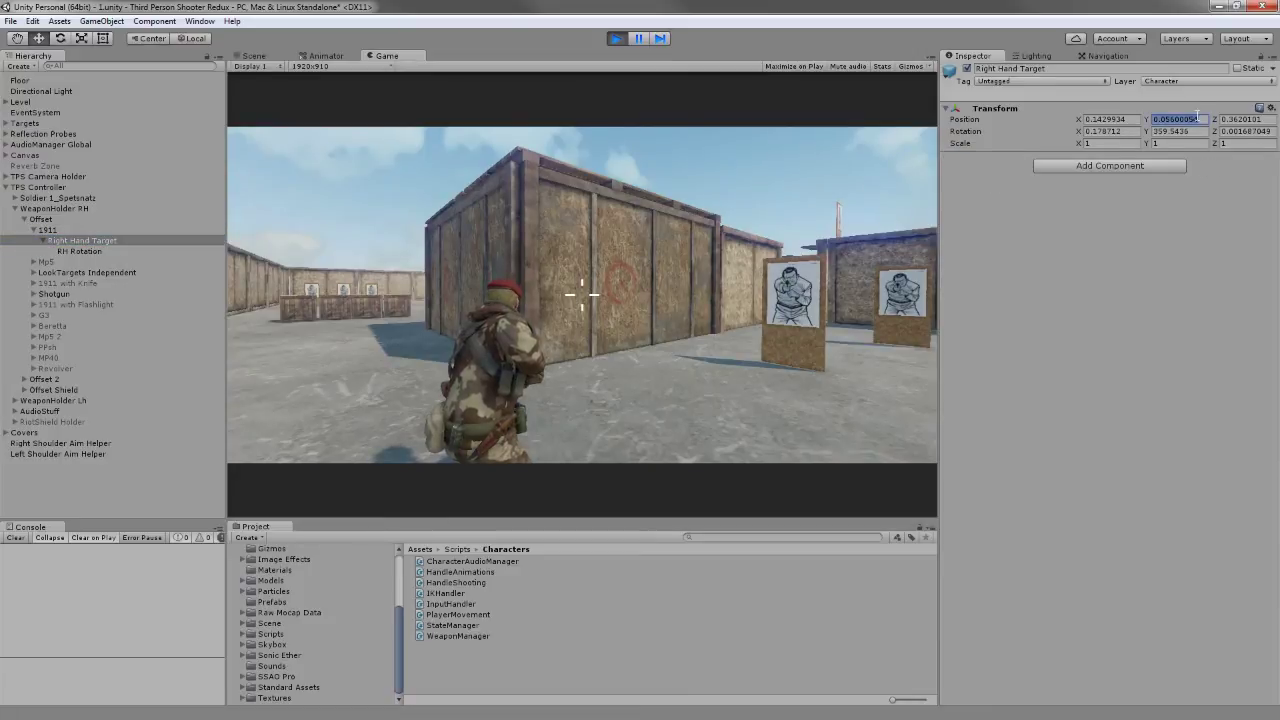
pyautogui.write('0')
pyautogui.moveTo(629, 296)
pyautogui.mouseDown(button='right')
pyautogui.moveTo(633, 138)
pyautogui.moveTo(648, 463)
pyautogui.mouseUp(button='right')
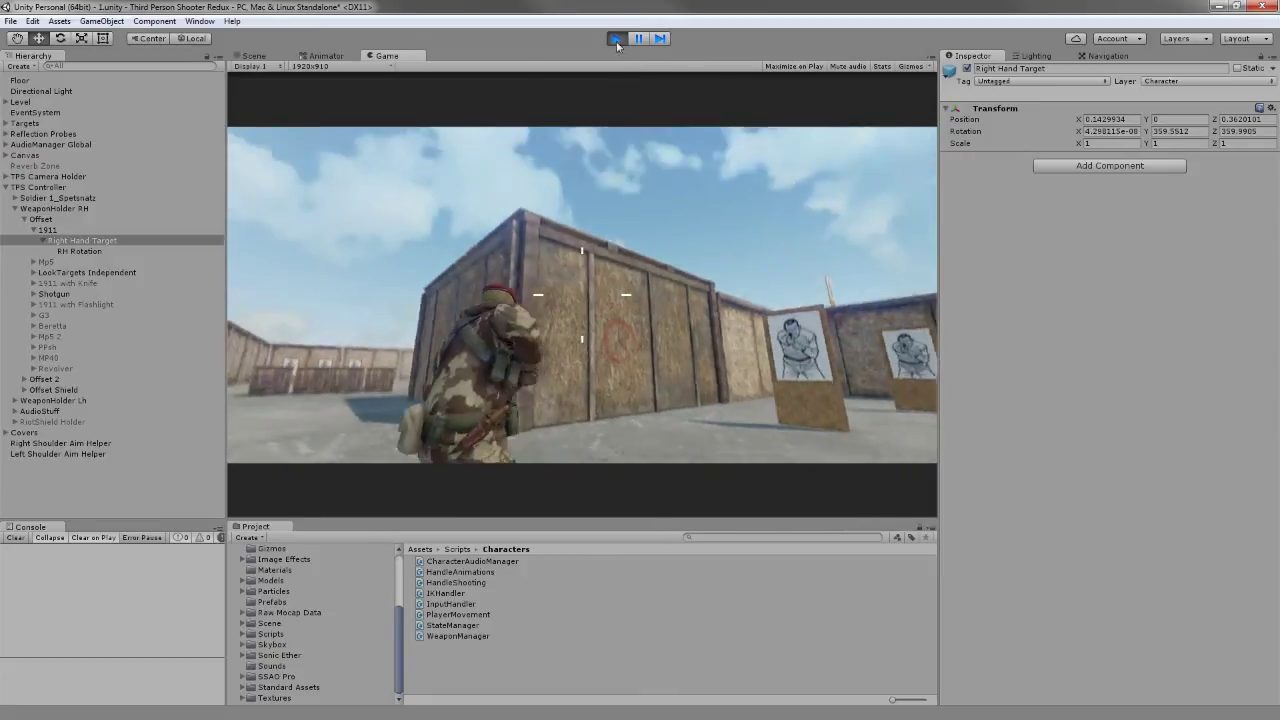
pyautogui.hotkey('ctrl', 'p')
pyautogui.click(32, 231)
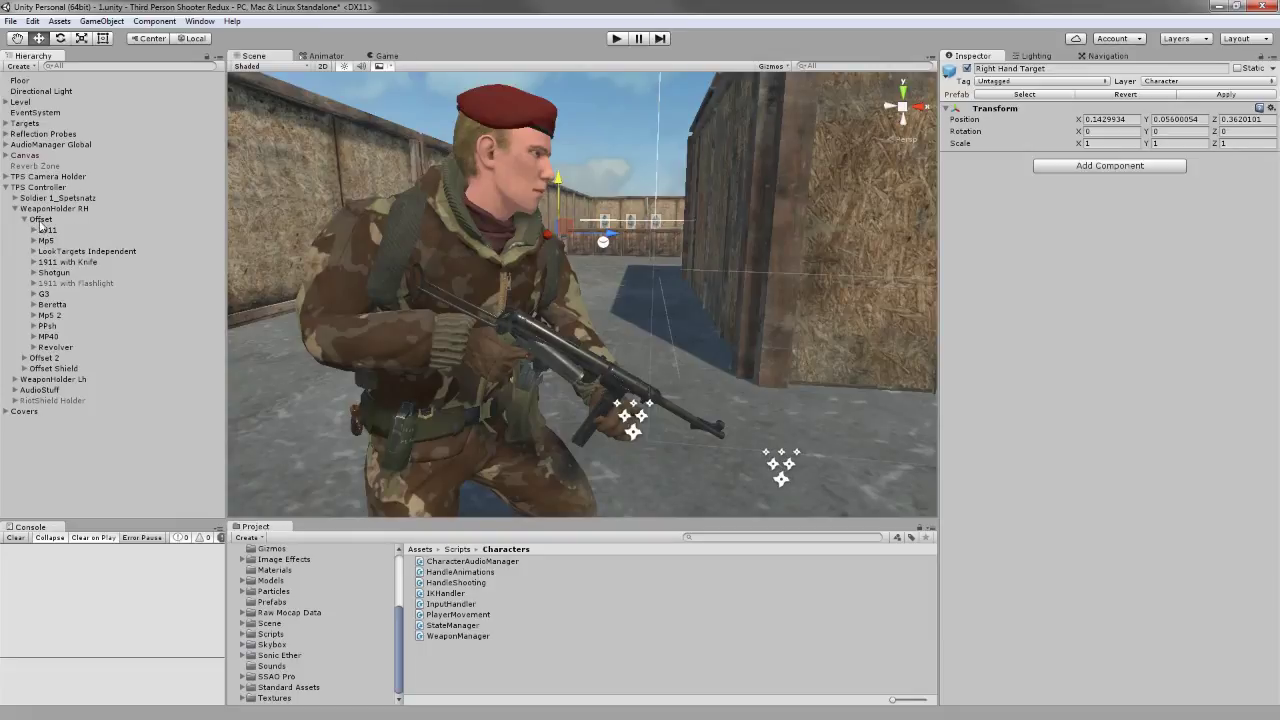
# Step: Inspect the transforms of the Offset, Offset 2 and Offset Shield weapon holders
pyautogui.click(27, 221)
pyautogui.click(36, 358)
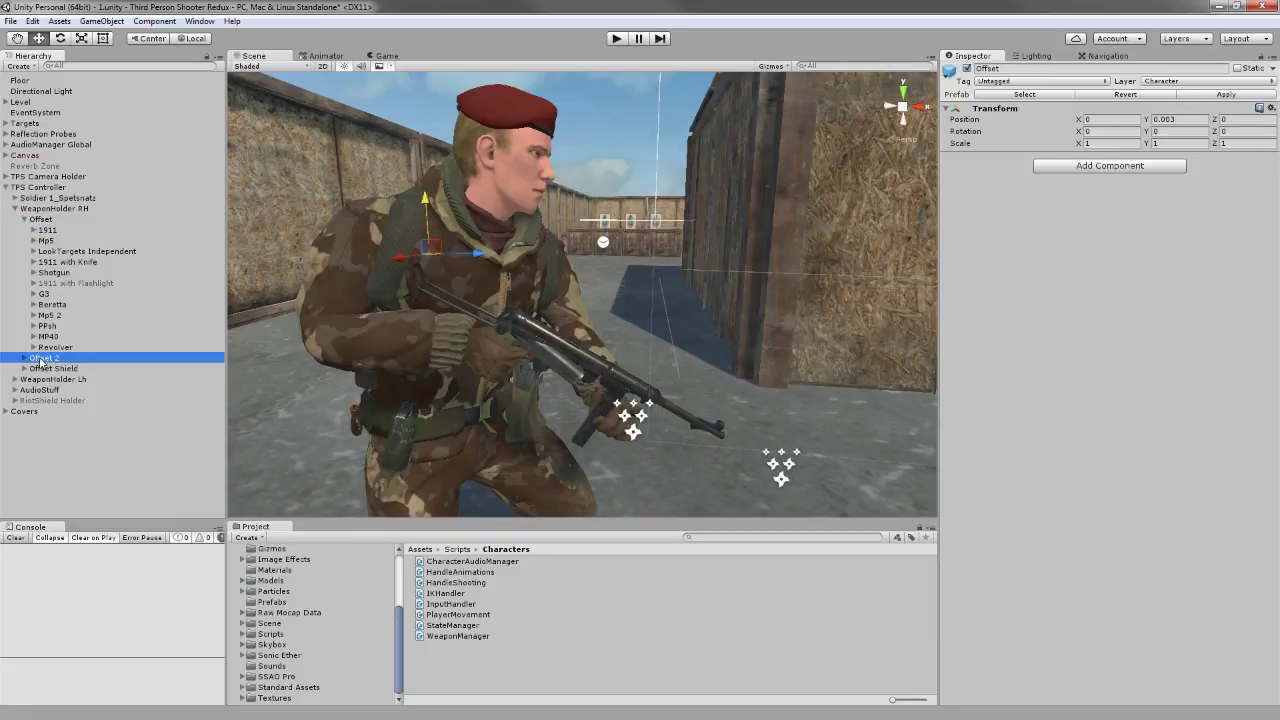
pyautogui.click(51, 369)
# Step: Pan, orbit and zoom the Scene view onto the soldier's side profile
pyautogui.moveTo(638, 389); pyautogui.dragTo(636, 390, button='middle')
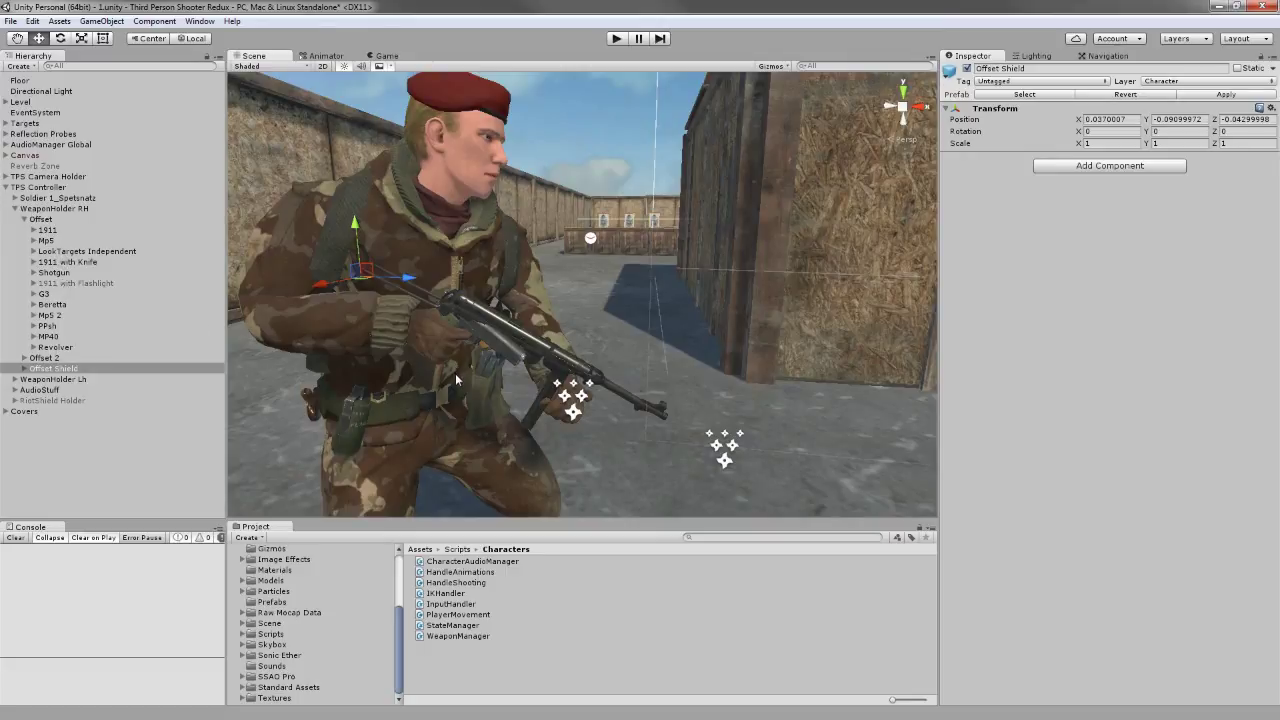
pyautogui.moveTo(488, 378); pyautogui.dragTo(635, 380, button='right')
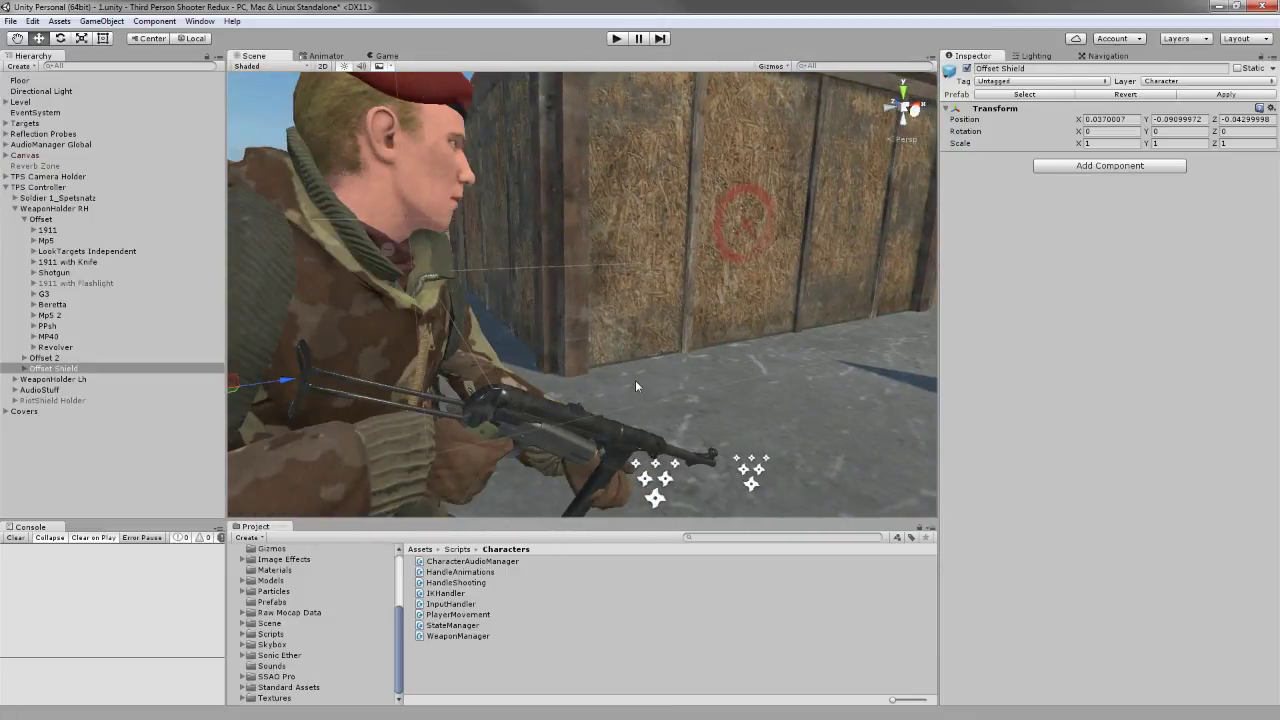
pyautogui.scroll(3, 636, 380)
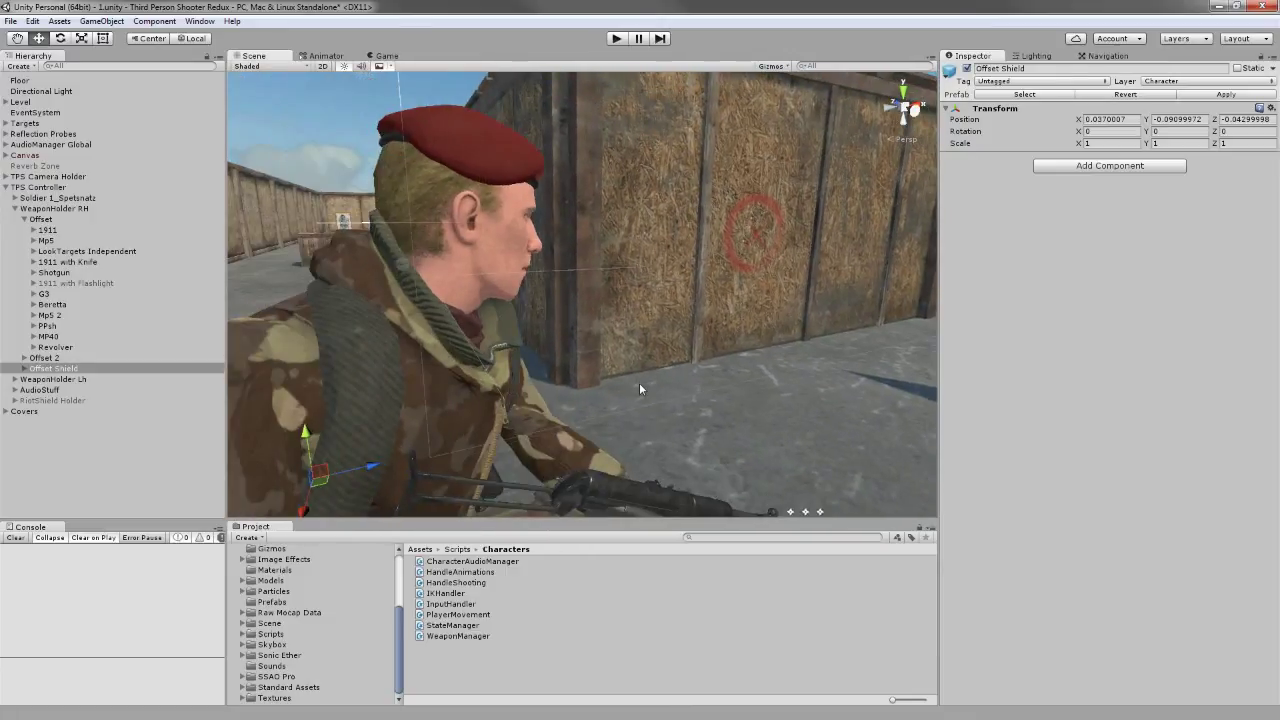